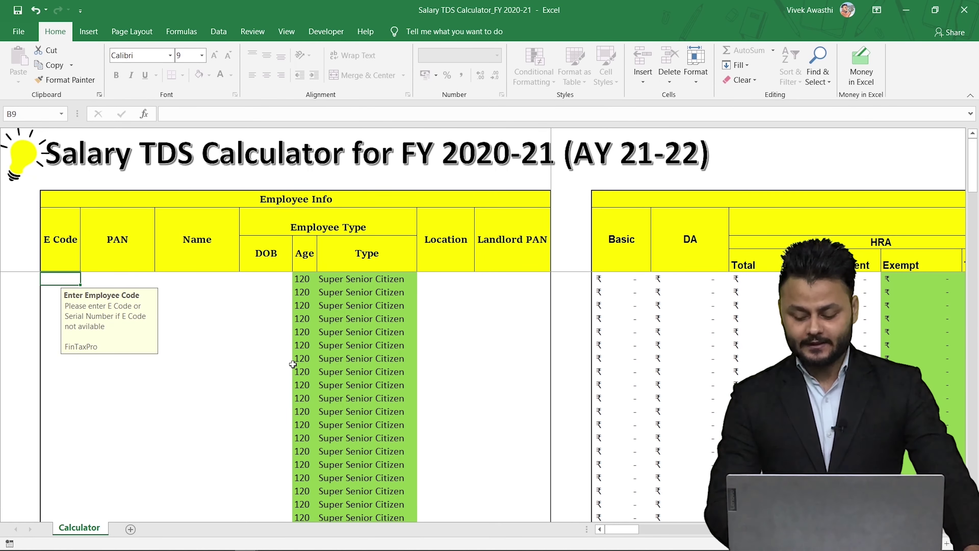
- Examine the calculator's first employee row from E Code through NAV, then return to E Code
{"action": "key", "text": "Tab"}
{"action": "key", "text": "Tab"}
{"action": "key", "text": "Tab"}
{"action": "key", "text": "Tab"}
{"action": "key", "text": "Tab"}
{"action": "key", "text": "Tab"}
{"action": "key", "text": "Tab"}
{"action": "key", "text": "Tab"}
{"action": "key", "text": "Tab"}
{"action": "key", "text": "Tab"}
{"action": "key", "text": "Tab"}
{"action": "key", "text": "Tab"}
{"action": "key", "text": "Tab"}
{"action": "key", "text": "Tab"}
{"action": "key", "text": "Tab"}
{"action": "key", "text": "Tab"}
{"action": "key", "text": "Tab"}
{"action": "key", "text": "Tab"}
{"action": "key", "text": "Tab"}
{"action": "key", "text": "Tab"}
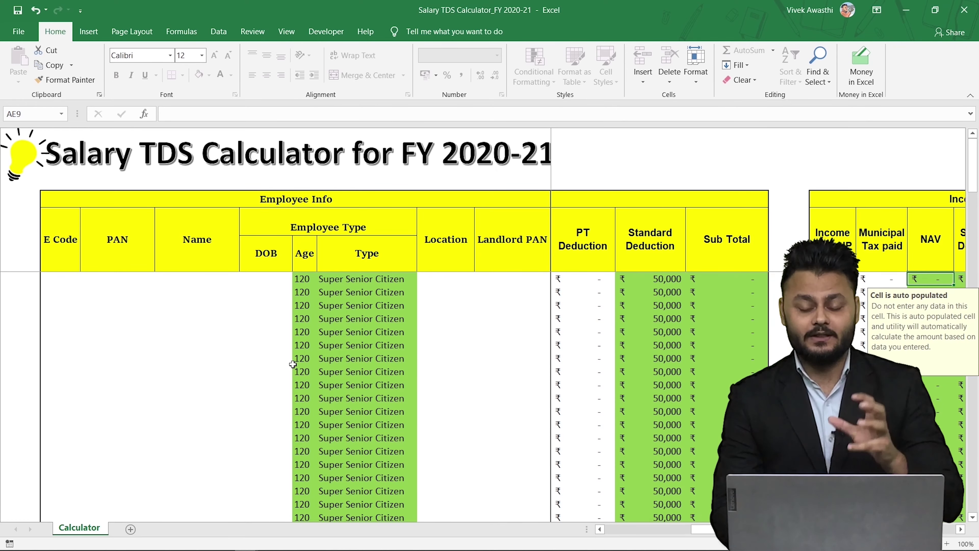
{"action": "key", "text": "shift+Tab"}
{"action": "key", "text": "shift+Tab"}
{"action": "key", "text": "shift+Tab"}
{"action": "key", "text": "shift+Tab"}
{"action": "key", "text": "shift+Tab"}
{"action": "key", "text": "shift+Tab"}
{"action": "key", "text": "shift+Tab"}
{"action": "key", "text": "shift+Tab"}
{"action": "key", "text": "shift+Tab"}
{"action": "key", "text": "shift+Tab"}
{"action": "key", "text": "shift+Tab"}
{"action": "key", "text": "shift+Tab"}
{"action": "key", "text": "shift+Tab"}
{"action": "key", "text": "shift+Tab"}
{"action": "key", "text": "shift+Tab"}
{"action": "key", "text": "shift+Tab"}
{"action": "key", "text": "shift+Tab"}
{"action": "key", "text": "shift+Tab"}
{"action": "key", "text": "shift+Tab"}
{"action": "key", "text": "shift+Tab"}
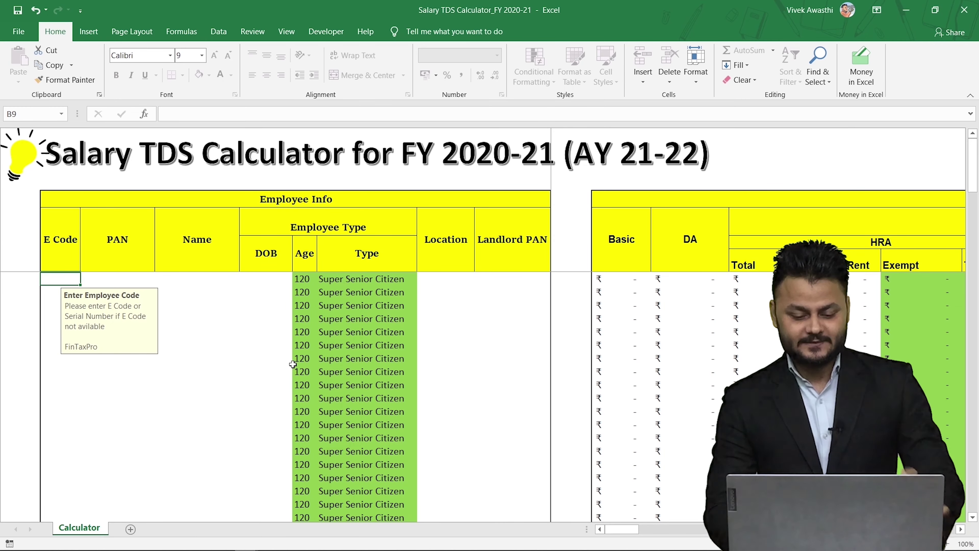
- Review the entry hints of the E Code, PAN and Name cells in the first employee row
{"action": "key", "text": "Right"}
{"action": "key", "text": "Right"}
{"action": "key", "text": "Right"}
{"action": "key", "text": "Left"}
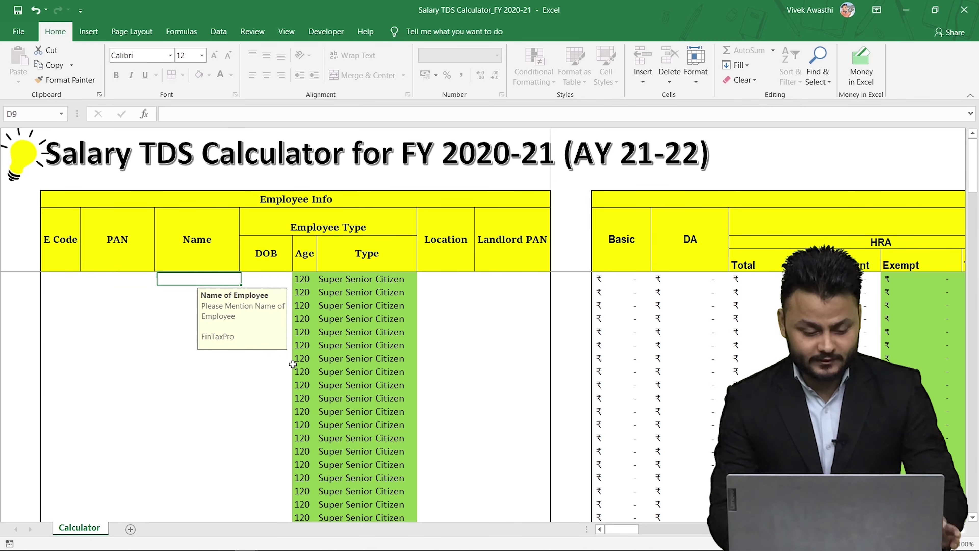
{"action": "key", "text": "Left"}
{"action": "key", "text": "Left"}
{"action": "key", "text": "Left"}
{"action": "key", "text": "Right"}
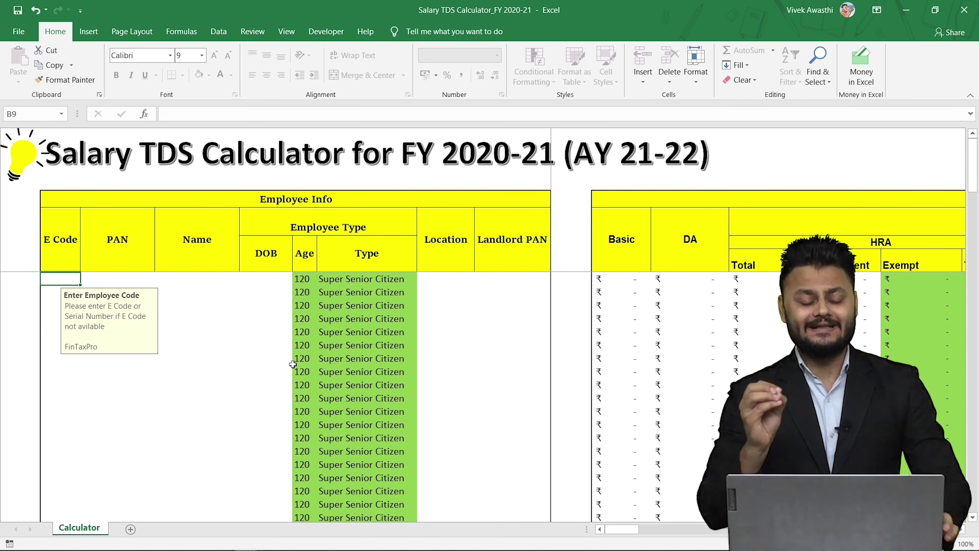
- Switch to the Salary Final workbook and examine the Total Pay, TDS Rate, TDS and Net Pay columns of the Monthly Salary sheet
{"action": "key", "text": "alt+Tab"}
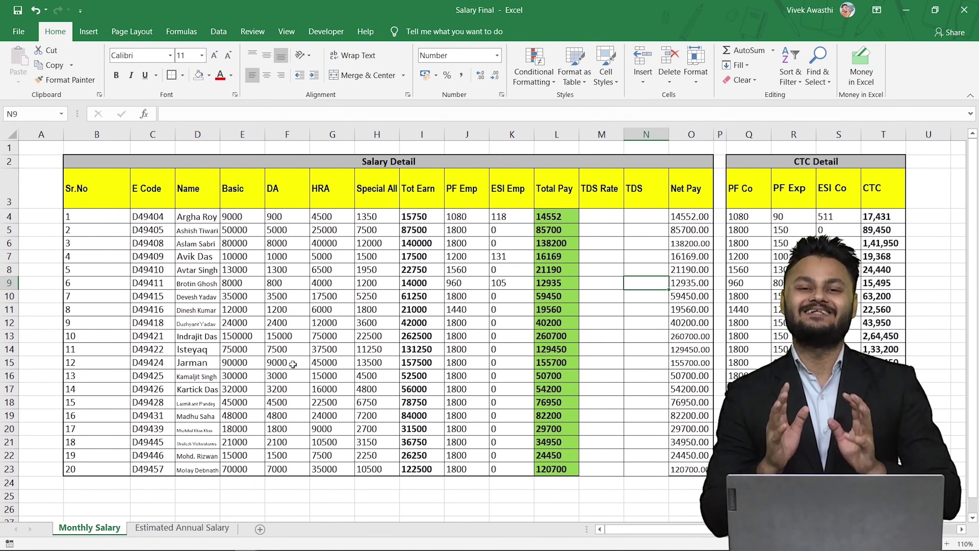
{"action": "key", "text": "Left"}
{"action": "key", "text": "Left"}
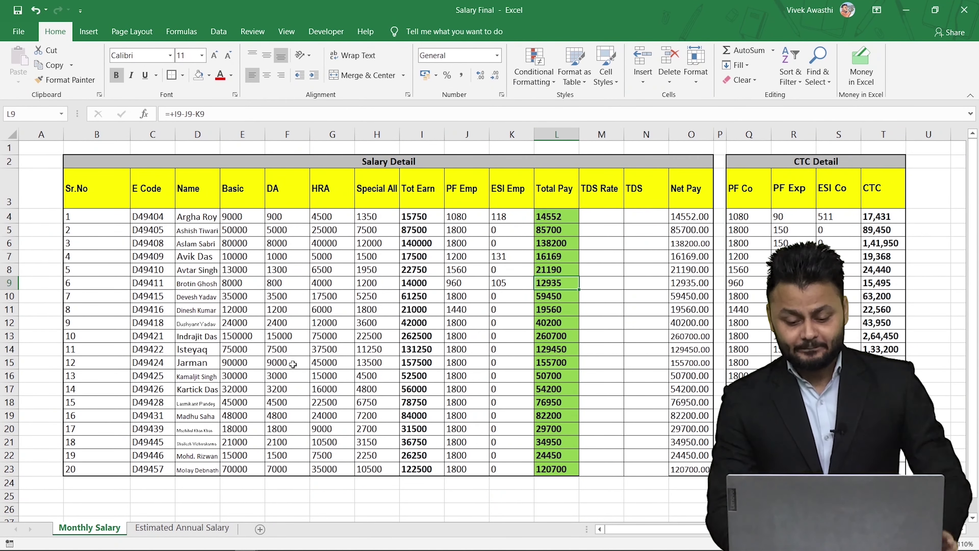
{"action": "key", "text": "Up"}
{"action": "key", "text": "Up"}
{"action": "key", "text": "Up"}
{"action": "key", "text": "Up"}
{"action": "key", "text": "Up"}
{"action": "key", "text": "Up"}
{"action": "key", "text": "Up"}
{"action": "key", "text": "Up"}
{"action": "key", "text": "Right"}
{"action": "key", "text": "Down"}
{"action": "key", "text": "Down"}
{"action": "key", "text": "Down"}
{"action": "key", "text": "Down"}
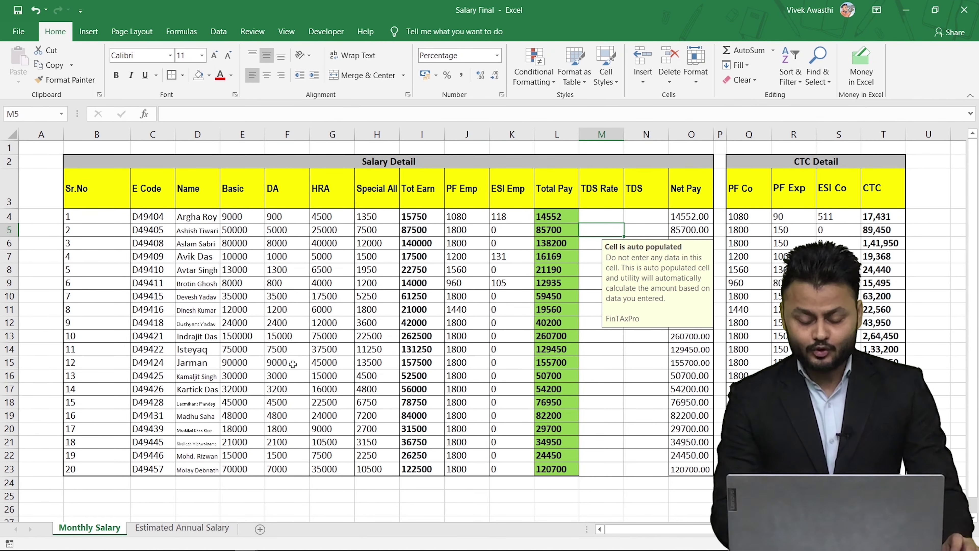
{"action": "key", "text": "Right"}
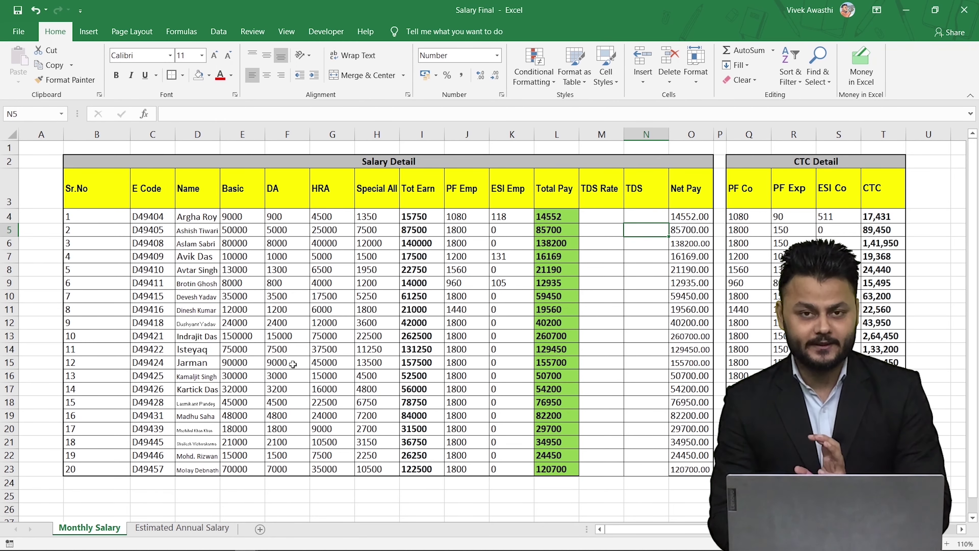
{"action": "key", "text": "Right"}
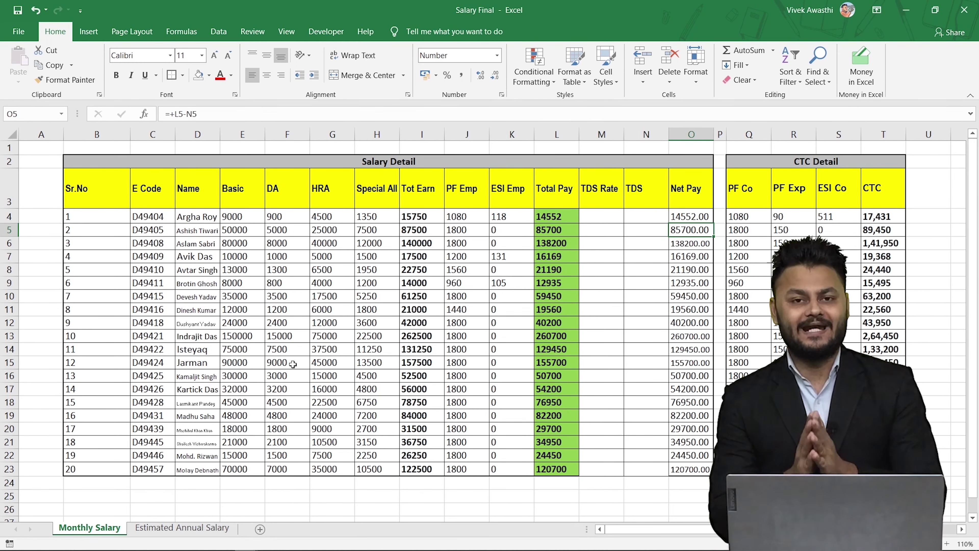
{"action": "key", "text": "Left"}
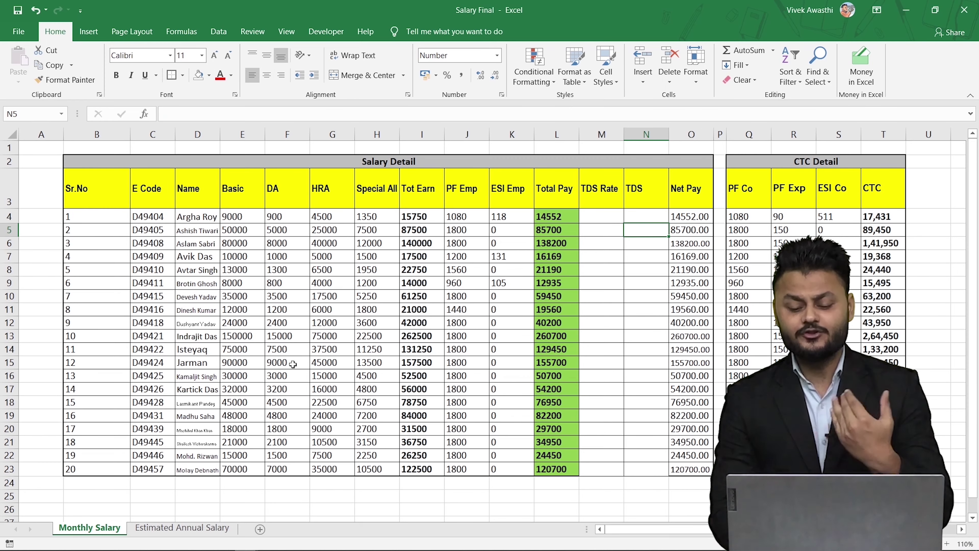
{"action": "key", "text": "Right"}
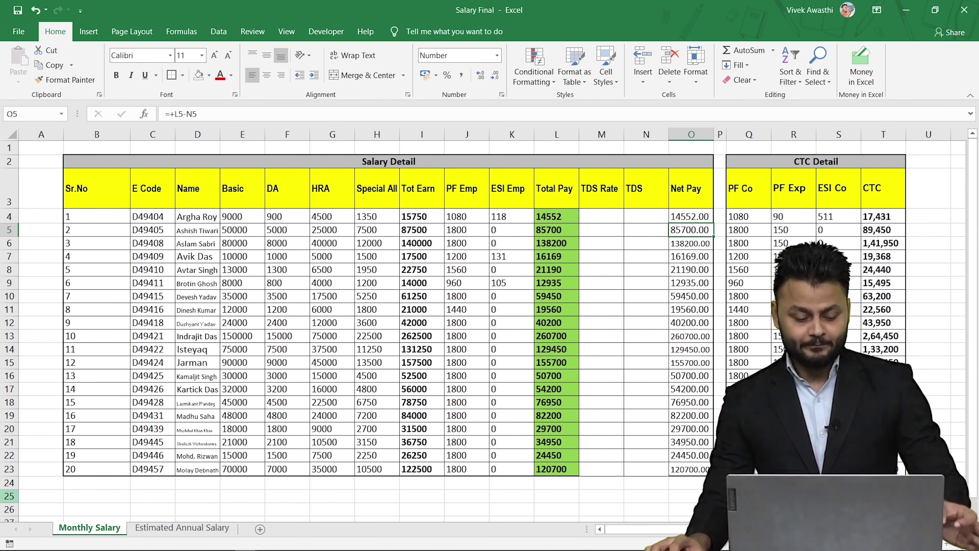
- Show the Estimated Annual Salary sheet and examine the Basic, DA and HRA cells in the first employee's row
{"action": "left_click", "coordinate": [167, 529]}
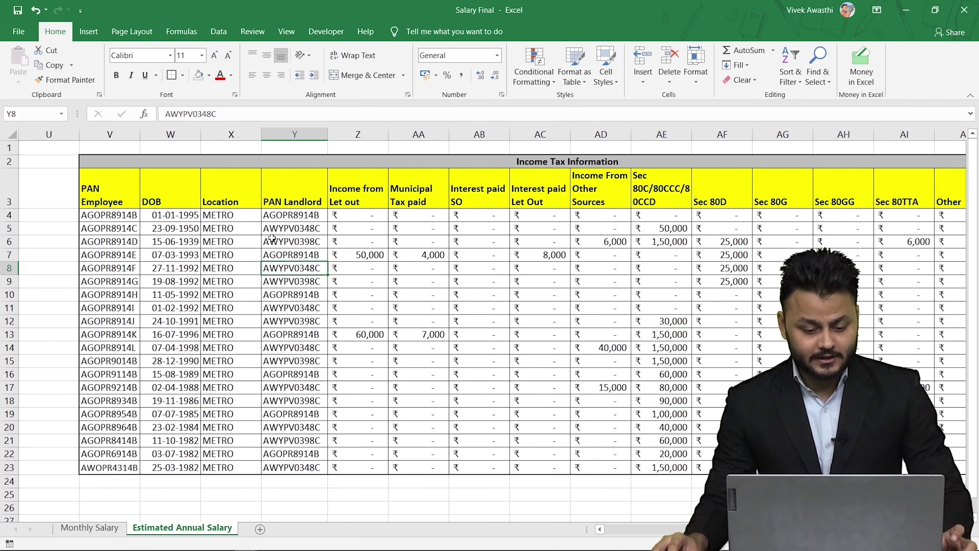
{"action": "left_click", "coordinate": [121, 215]}
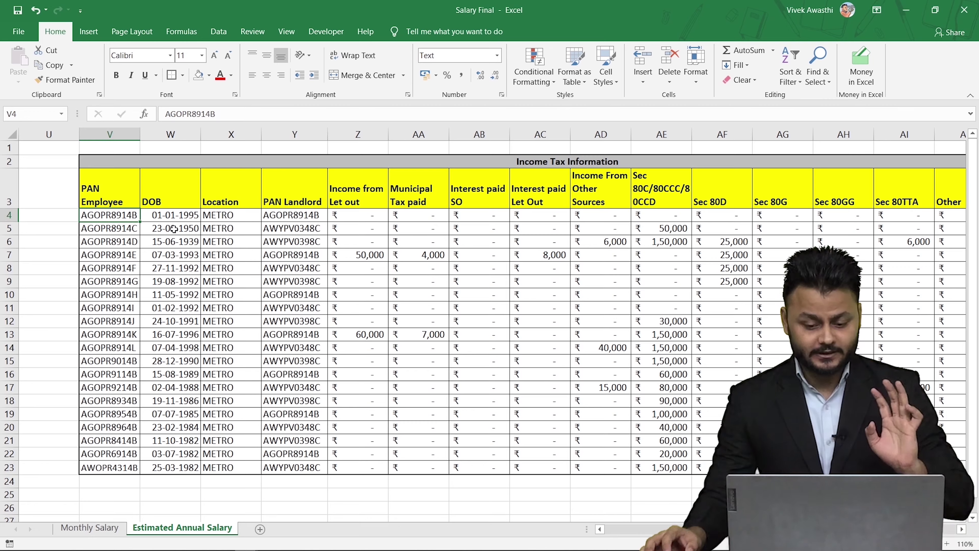
{"action": "key", "text": "Left"}
{"action": "key", "text": "Left"}
{"action": "key", "text": "Left"}
{"action": "key", "text": "Left"}
{"action": "key", "text": "Left"}
{"action": "key", "text": "Left"}
{"action": "key", "text": "Left"}
{"action": "key", "text": "Left"}
{"action": "key", "text": "Left"}
{"action": "key", "text": "Left"}
{"action": "key", "text": "Left"}
{"action": "key", "text": "Left"}
{"action": "key", "text": "Left"}
{"action": "key", "text": "Left"}
{"action": "key", "text": "Left"}
{"action": "key", "text": "Left"}
{"action": "key", "text": "Left"}
{"action": "key", "text": "Left"}
{"action": "key", "text": "Left"}
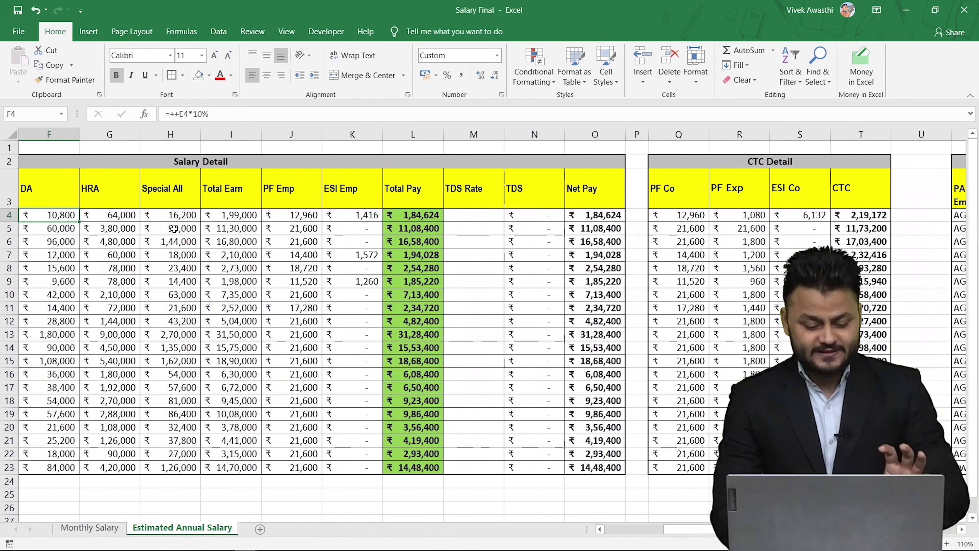
{"action": "key", "text": "Right"}
{"action": "key", "text": "Right"}
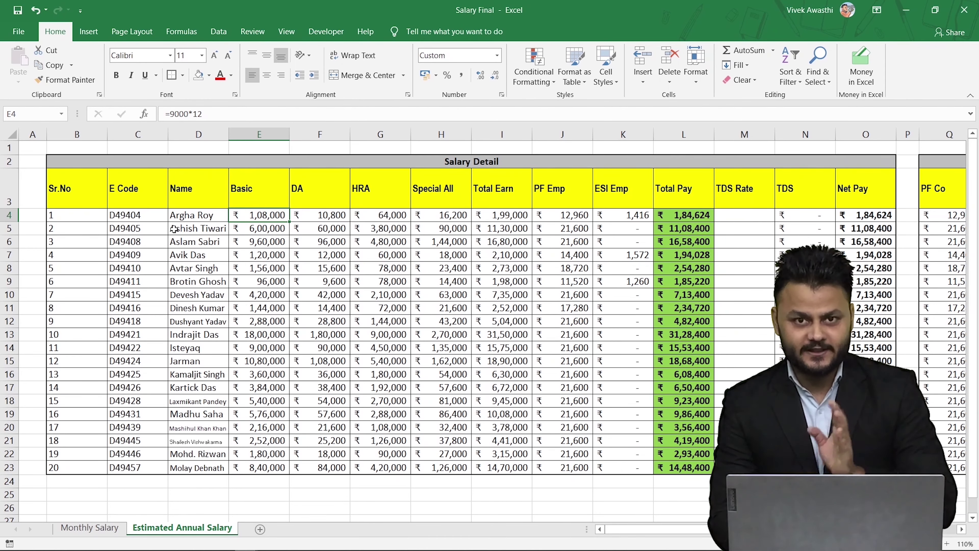
{"action": "key", "text": "Right"}
{"action": "key", "text": "Right"}
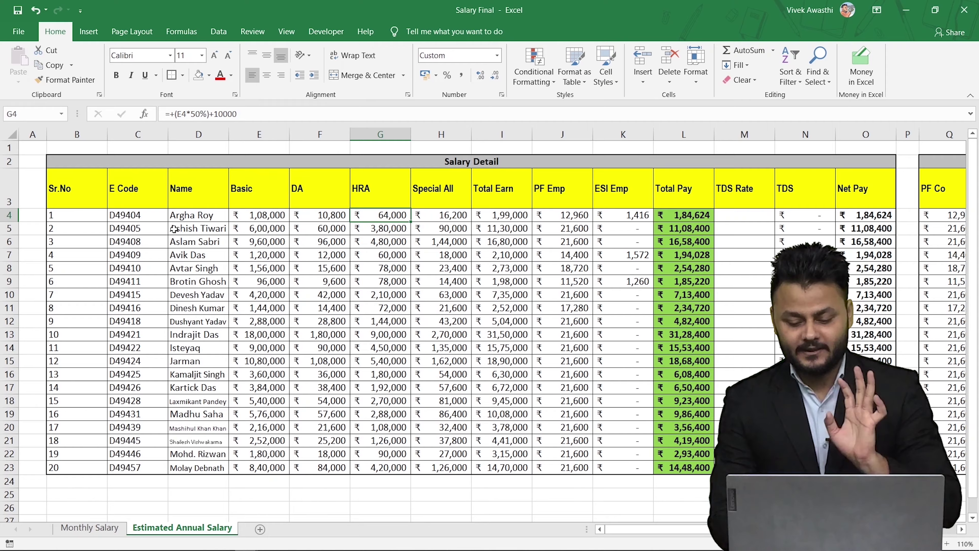
- Examine the first employee's annual pay, deduction and TDS cells, plus the employer contributions and CTC
{"action": "key", "text": "Right"}
{"action": "key", "text": "Right"}
{"action": "key", "text": "Right"}
{"action": "key", "text": "Right"}
{"action": "key", "text": "Right"}
{"action": "key", "text": "Right"}
{"action": "key", "text": "Right"}
{"action": "key", "text": "Right"}
{"action": "key", "text": "Right"}
{"action": "key", "text": "Right"}
{"action": "key", "text": "Right"}
{"action": "key", "text": "Right"}
{"action": "key", "text": "Right"}
{"action": "key", "text": "Right"}
{"action": "key", "text": "Right"}
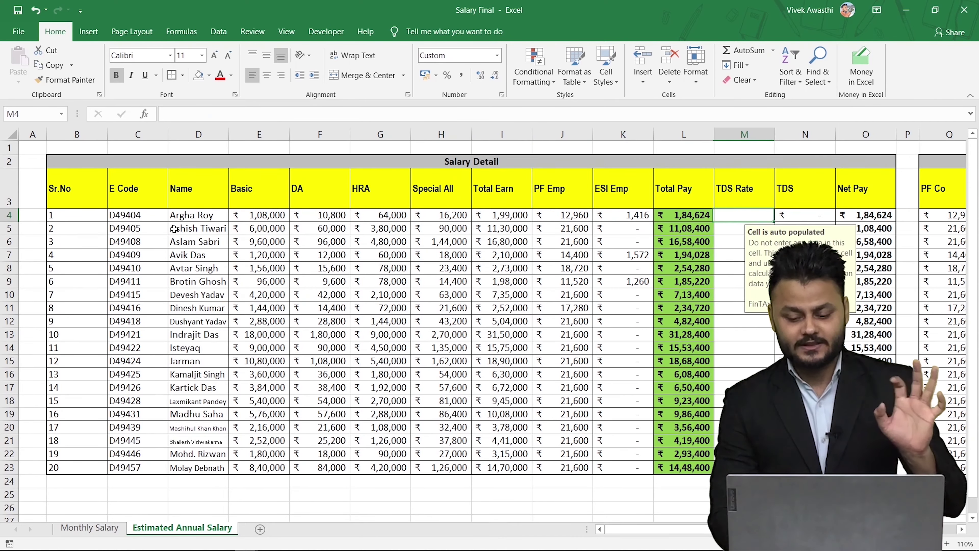
{"action": "key", "text": "Right"}
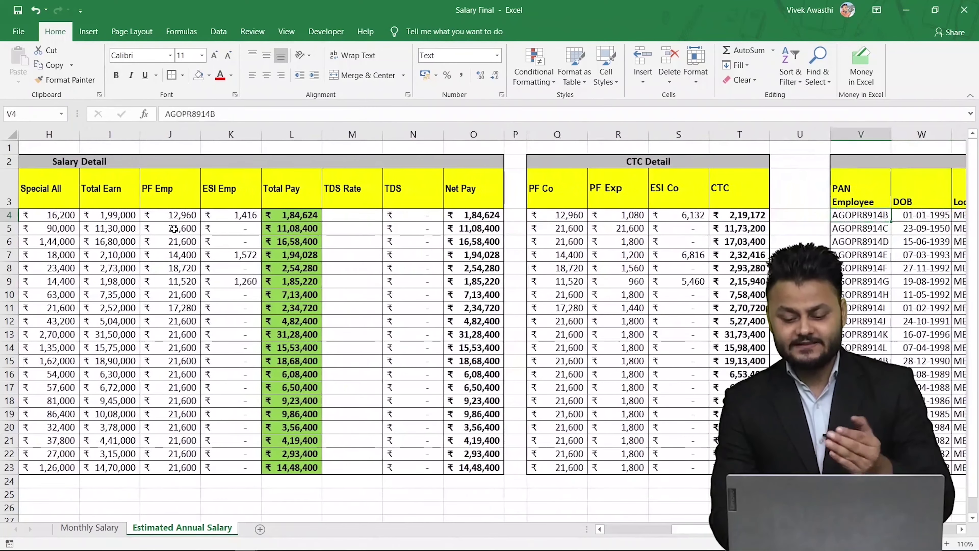
{"action": "key", "text": "Left"}
{"action": "key", "text": "Left"}
{"action": "key", "text": "Left"}
{"action": "key", "text": "Left"}
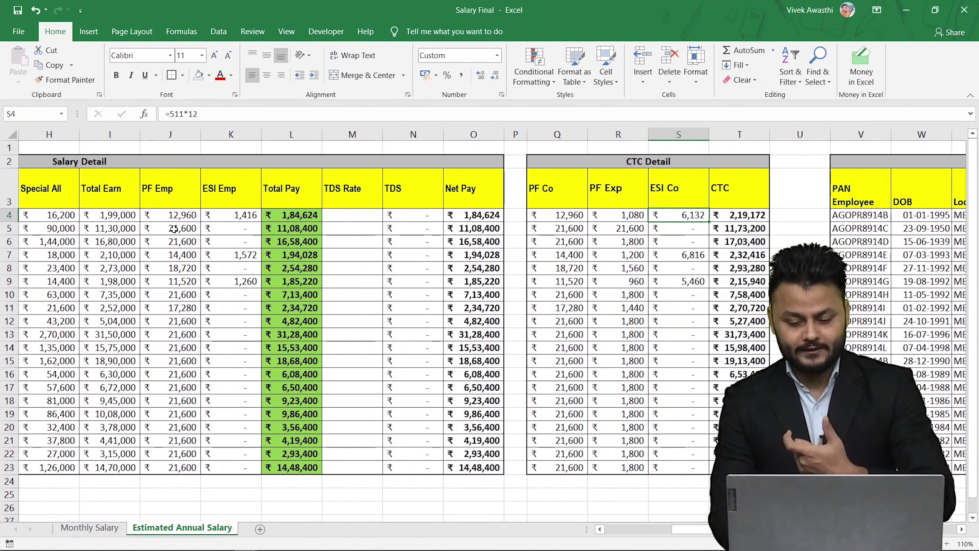
{"action": "key", "text": "Right"}
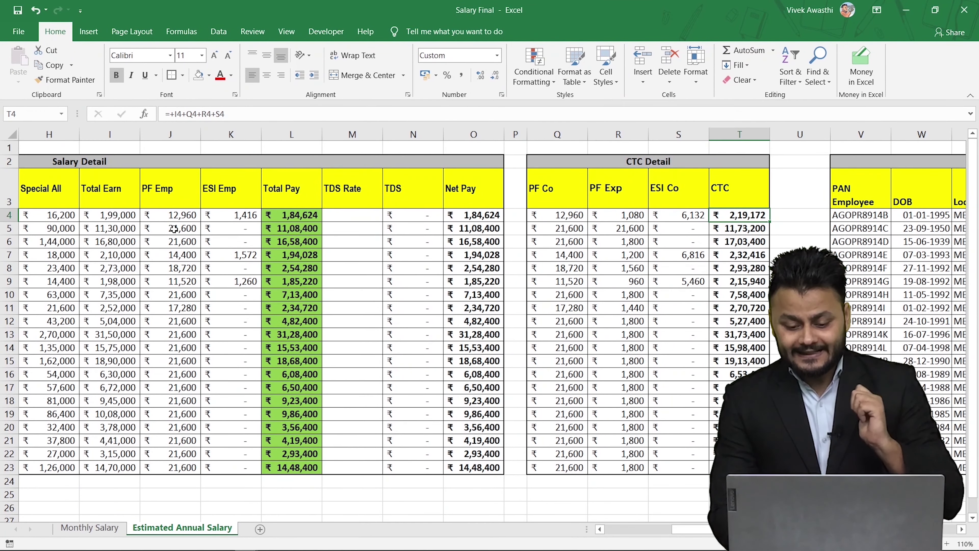
- Review the Income Tax Information columns from PAN Employee through Sec 80D in the first employee's row
{"action": "key", "text": "Right"}
{"action": "key", "text": "Right"}
{"action": "key", "text": "Right"}
{"action": "key", "text": "Right"}
{"action": "key", "text": "Right"}
{"action": "key", "text": "Right"}
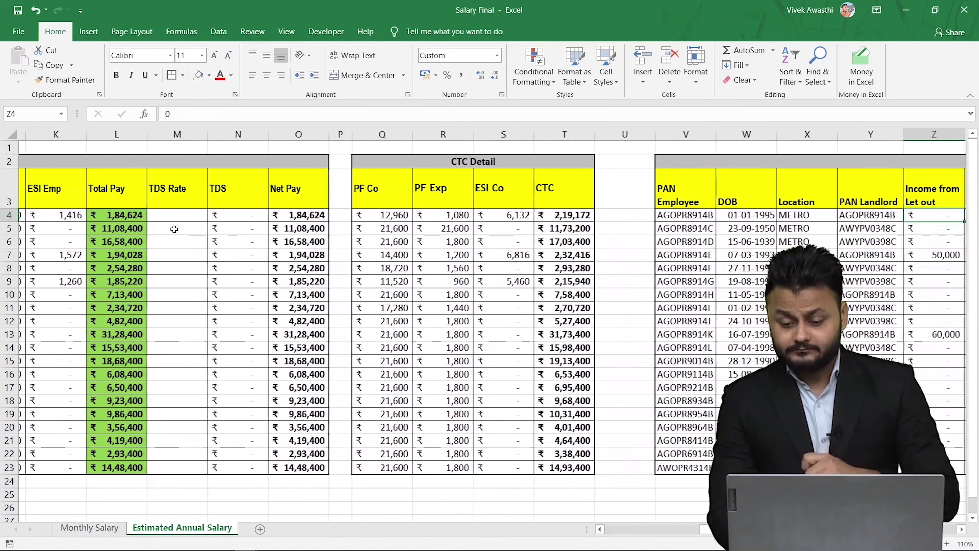
{"action": "key", "text": "Right"}
{"action": "key", "text": "Right"}
{"action": "key", "text": "Right"}
{"action": "key", "text": "Right"}
{"action": "key", "text": "Right"}
{"action": "key", "text": "Right"}
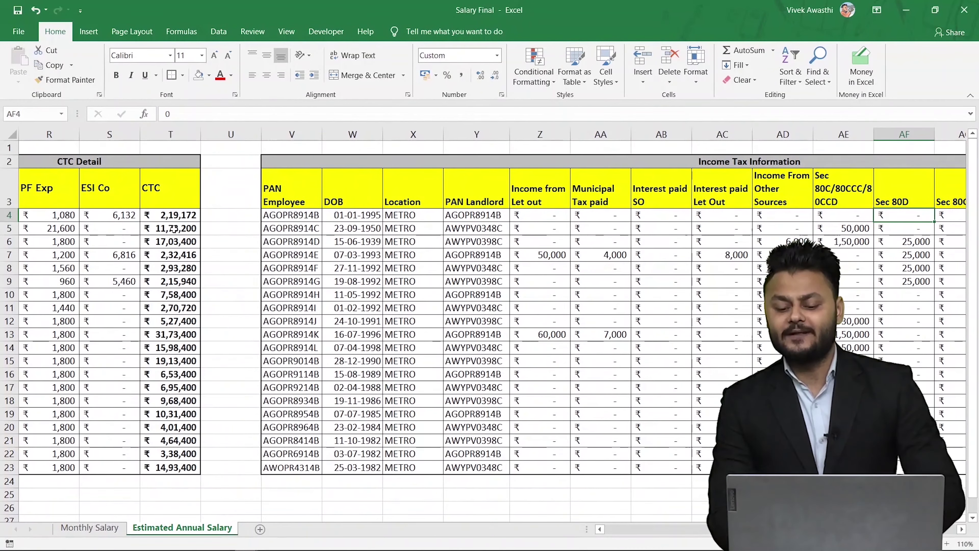
{"action": "key", "text": "Up"}
{"action": "key", "text": "Up"}
{"action": "key", "text": "Up"}
{"action": "key", "text": "Down"}
{"action": "key", "text": "Down"}
{"action": "key", "text": "Down"}
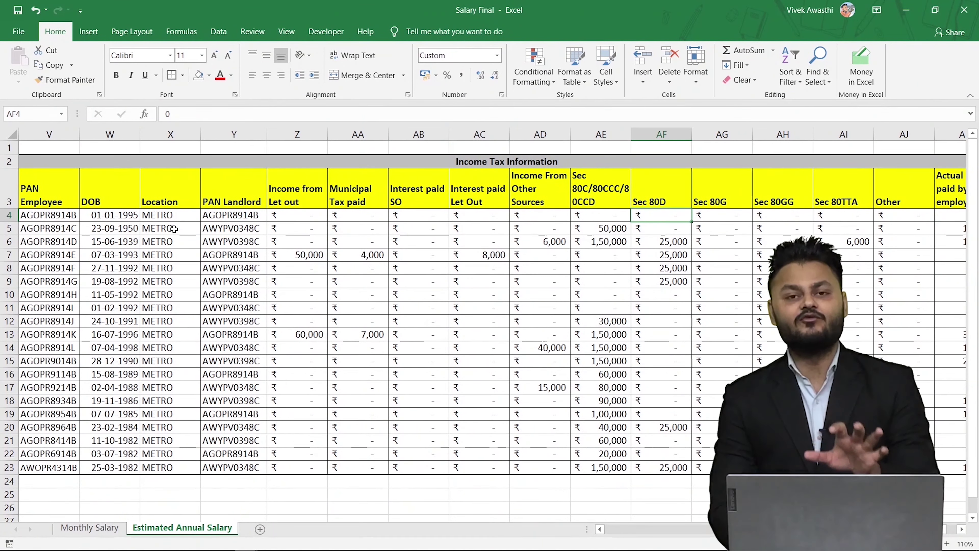
- Return from Sec 80D to the start of the Income Tax Information table and examine its PAN Employee header
{"action": "key", "text": "Left"}
{"action": "key", "text": "Left"}
{"action": "key", "text": "Left"}
{"action": "key", "text": "Left"}
{"action": "key", "text": "Left"}
{"action": "key", "text": "Left"}
{"action": "key", "text": "Left"}
{"action": "key", "text": "Left"}
{"action": "key", "text": "Left"}
{"action": "key", "text": "Left"}
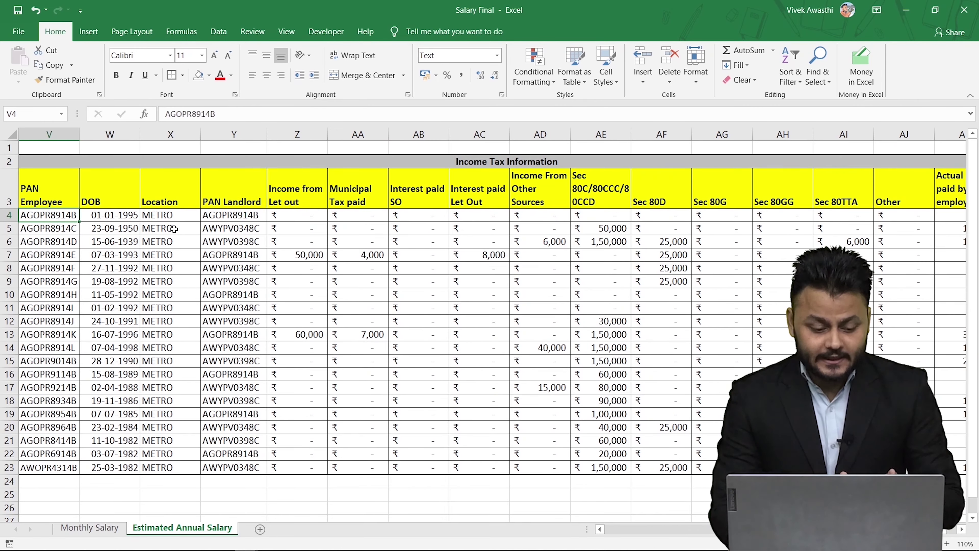
{"action": "key", "text": "Left"}
{"action": "key", "text": "Left"}
{"action": "key", "text": "Right"}
{"action": "key", "text": "Right"}
{"action": "key", "text": "Up"}
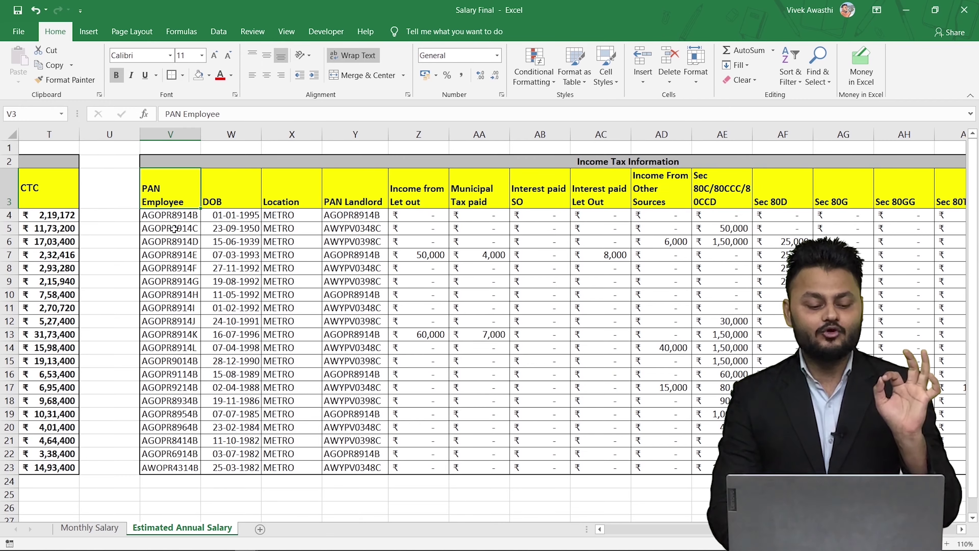
{"action": "key", "text": "Up"}
{"action": "key", "text": "Left"}
{"action": "key", "text": "Left"}
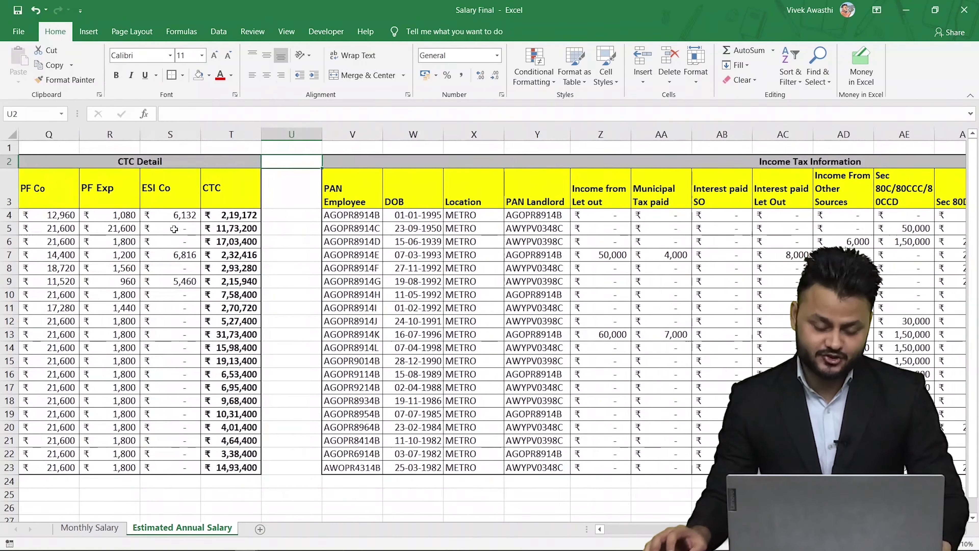
- Examine the first employee's PAN, DOB, Location, PAN Landlord, let-out income and Municipal Tax cells, ending at the Interest paid SO header
{"action": "left_click", "coordinate": [358, 215]}
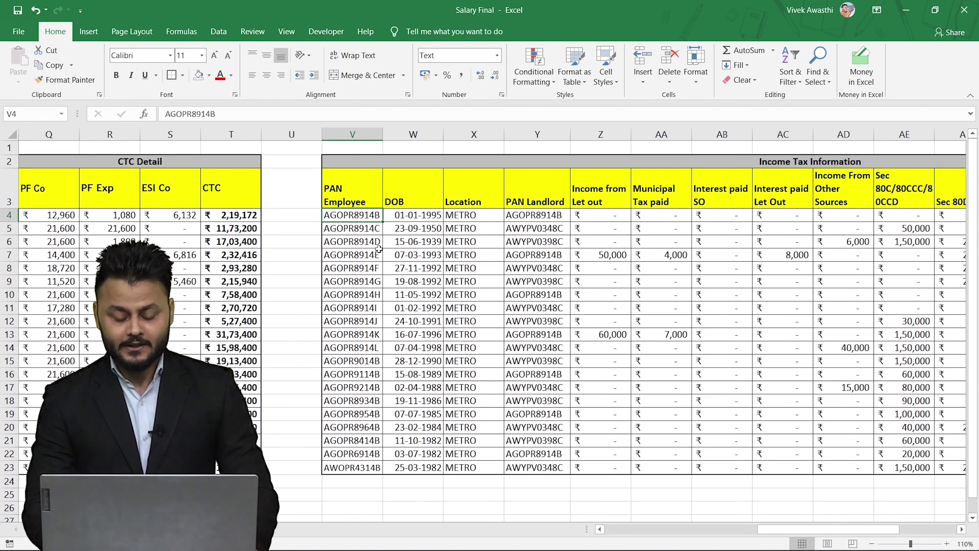
{"action": "key", "text": "Right"}
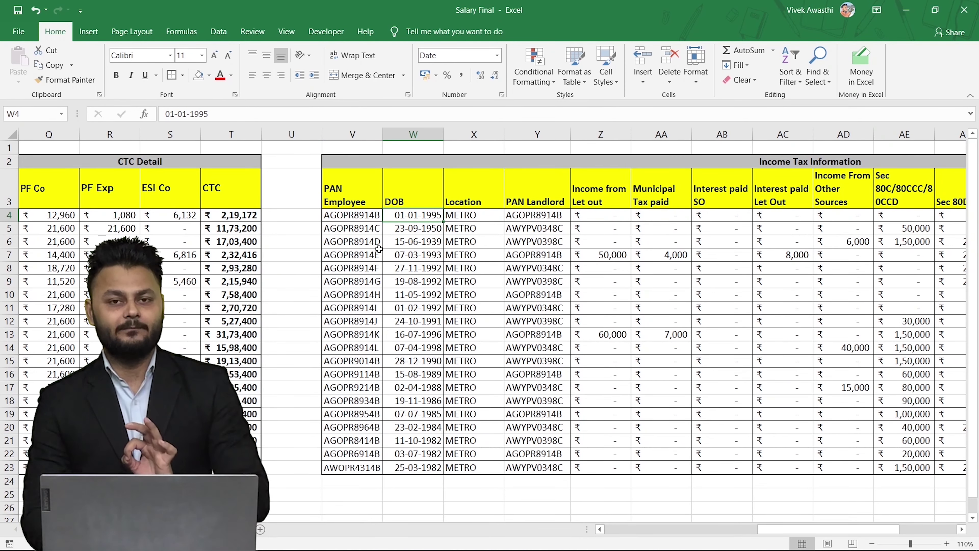
{"action": "key", "text": "Right"}
{"action": "key", "text": "Right"}
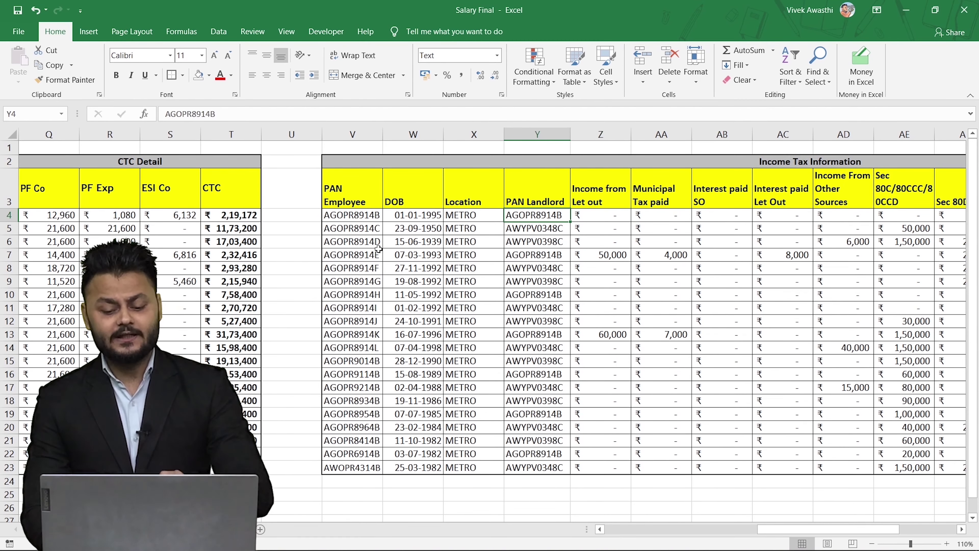
{"action": "key", "text": "Right"}
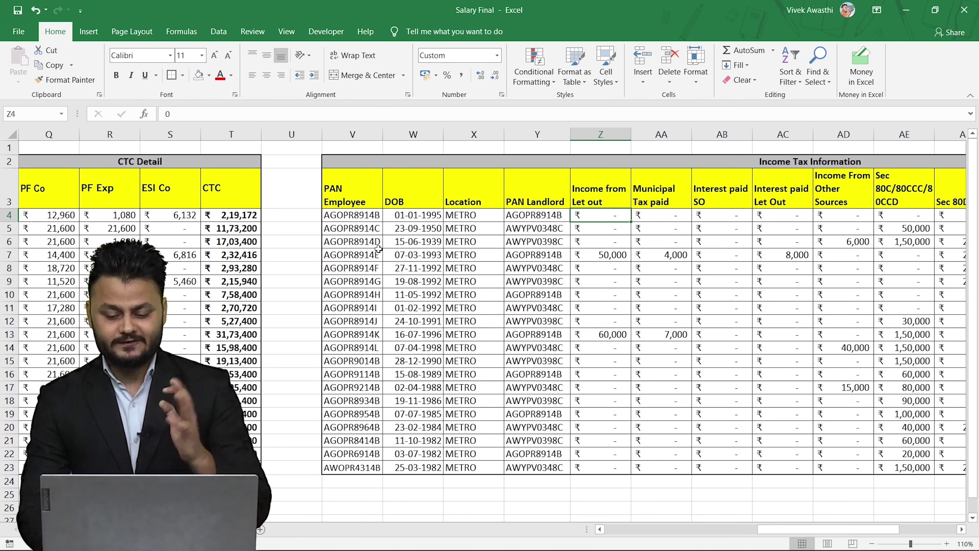
{"action": "key", "text": "Right"}
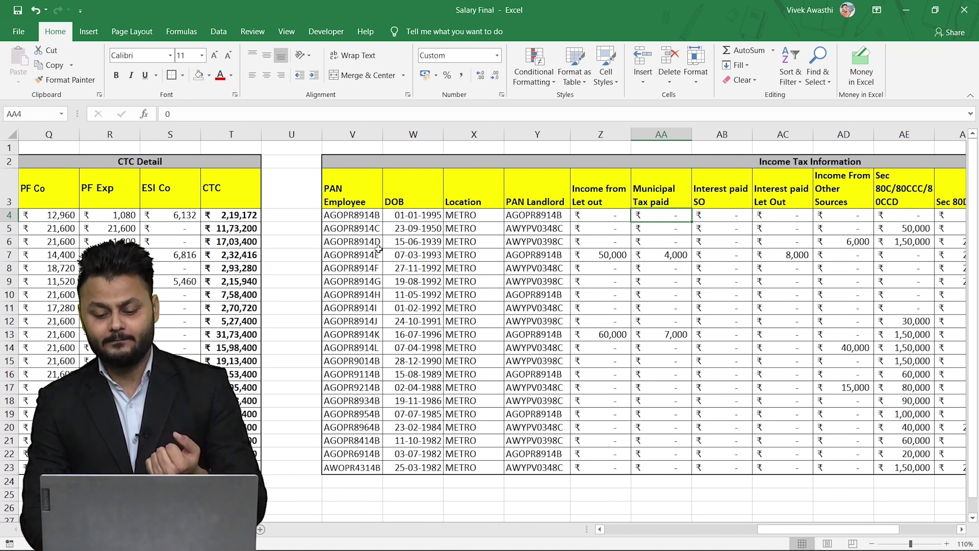
{"action": "key", "text": "Right"}
{"action": "key", "text": "Right"}
{"action": "key", "text": "Left"}
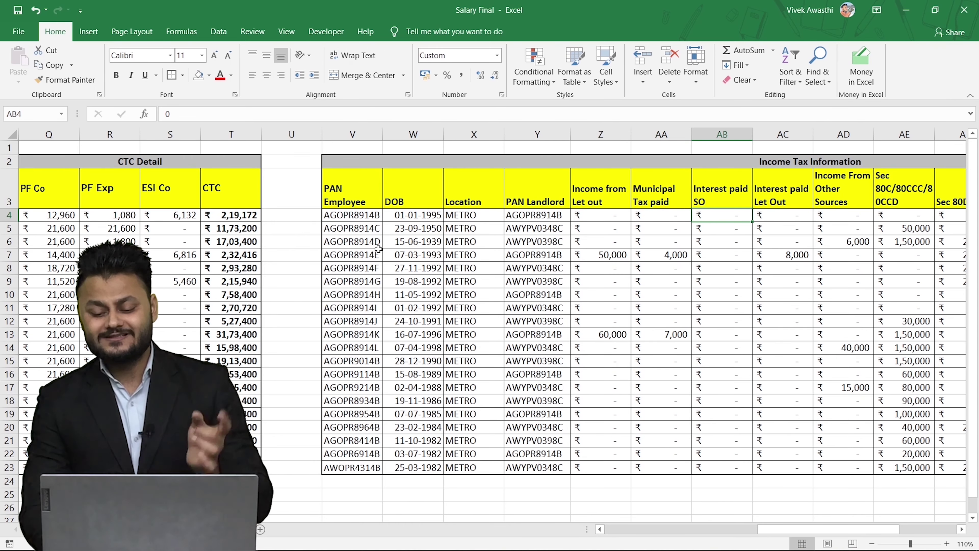
{"action": "key", "text": "Up"}
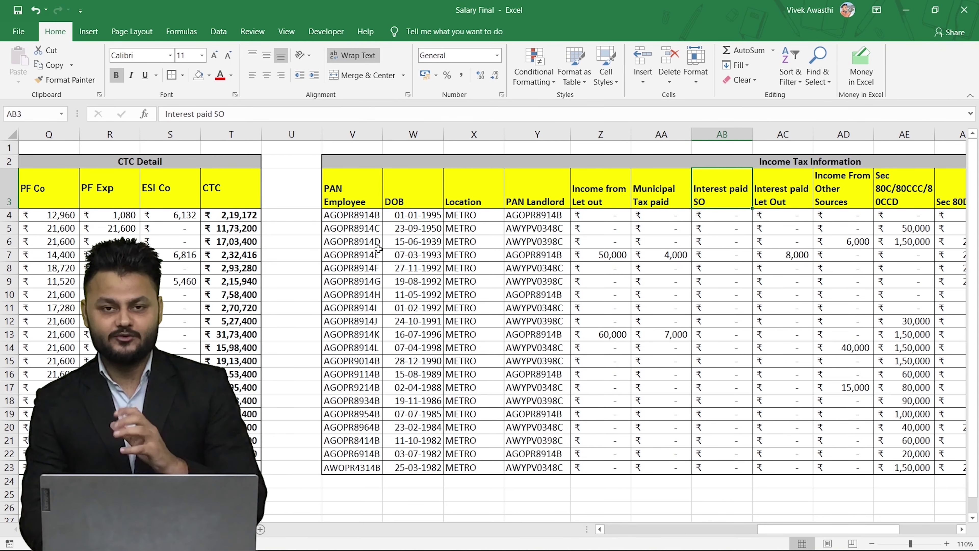
- Examine the first employee's Interest paid SO, Interest paid Let Out and Income From Other Sources cells
{"action": "key", "text": "Down"}
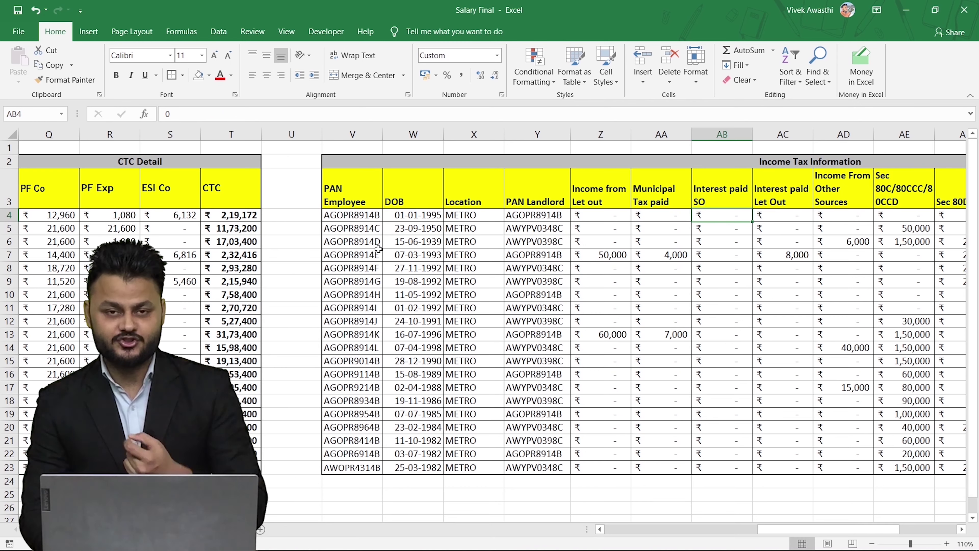
{"action": "key", "text": "Right"}
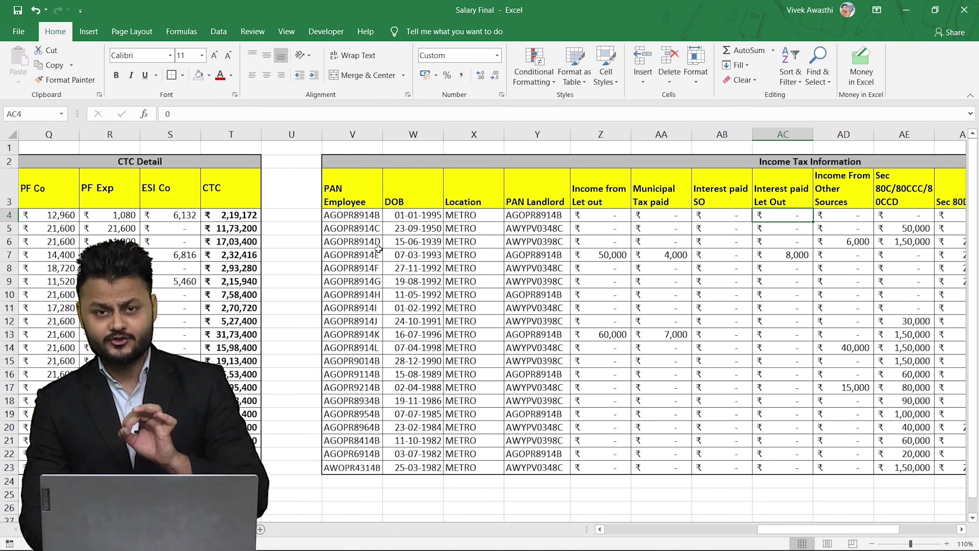
{"action": "key", "text": "Right"}
{"action": "key", "text": "Right"}
{"action": "key", "text": "Right"}
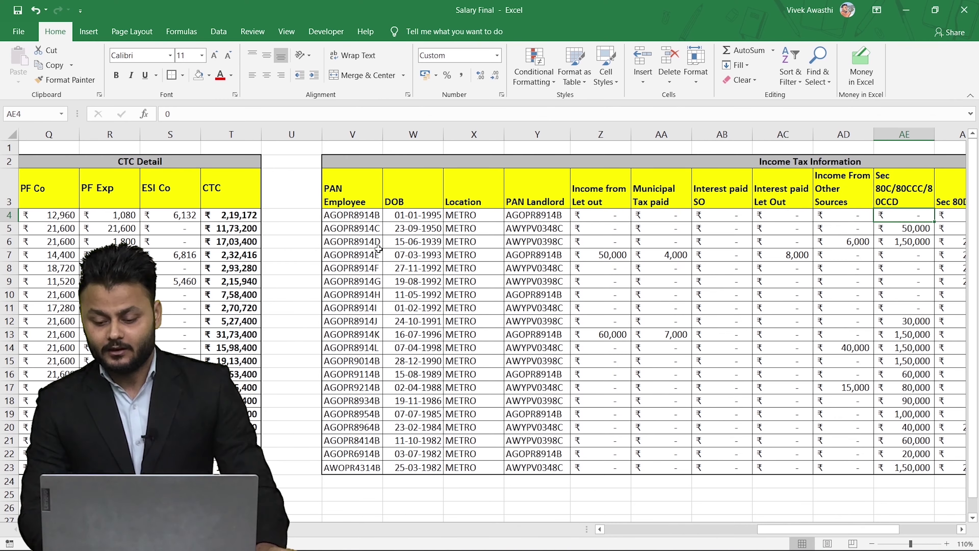
{"action": "key", "text": "Left"}
{"action": "key", "text": "Left"}
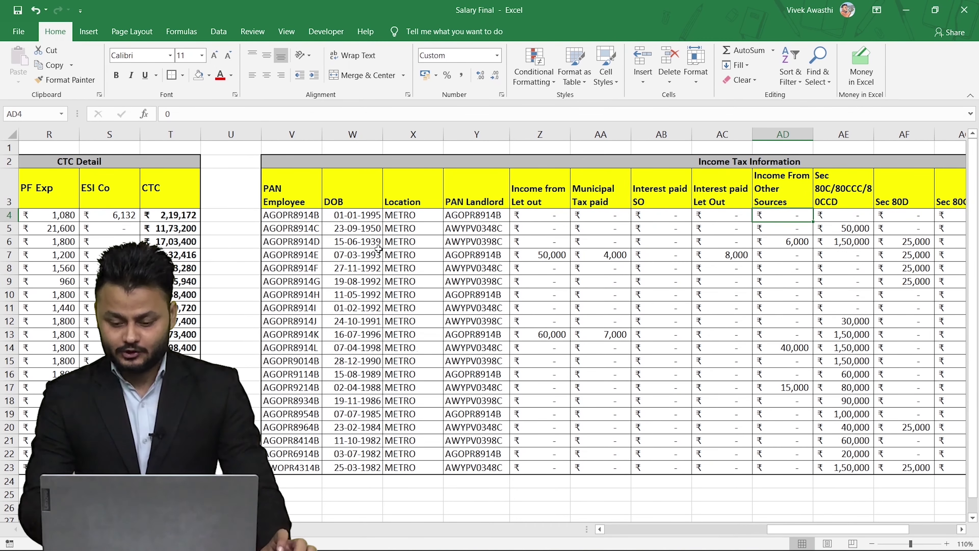
{"action": "key", "text": "Left"}
{"action": "key", "text": "Right"}
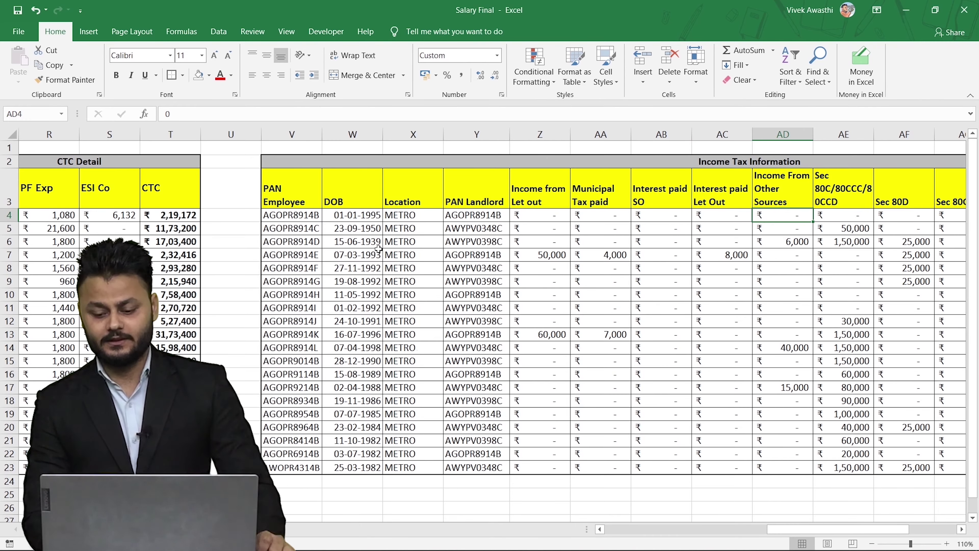
- Review the first employee's deduction cells through Actual Rent paid by employee, then return to the Sec 80C/80CCC/80CCD header
{"action": "key", "text": "Right"}
{"action": "key", "text": "Right"}
{"action": "key", "text": "Right"}
{"action": "key", "text": "Right"}
{"action": "key", "text": "Right"}
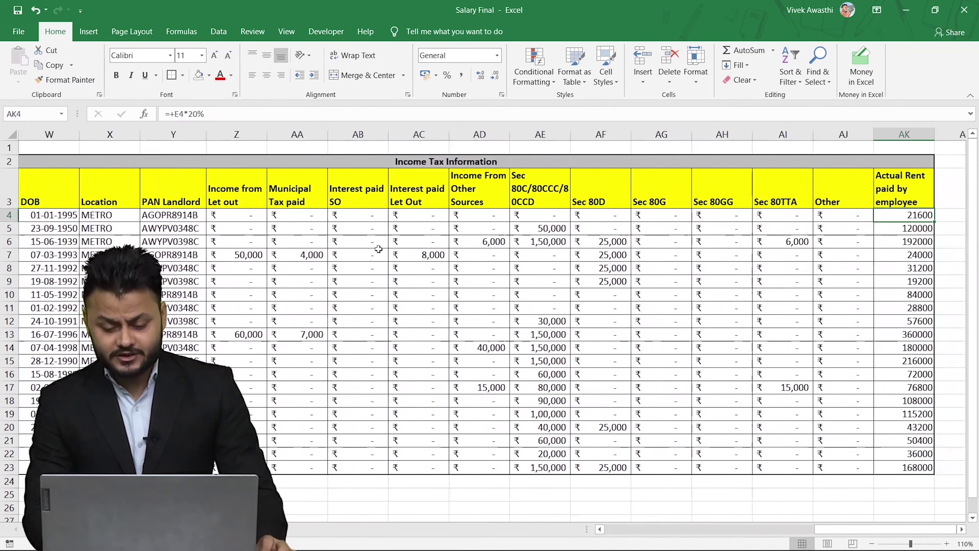
{"action": "key", "text": "Left"}
{"action": "key", "text": "Left"}
{"action": "key", "text": "Left"}
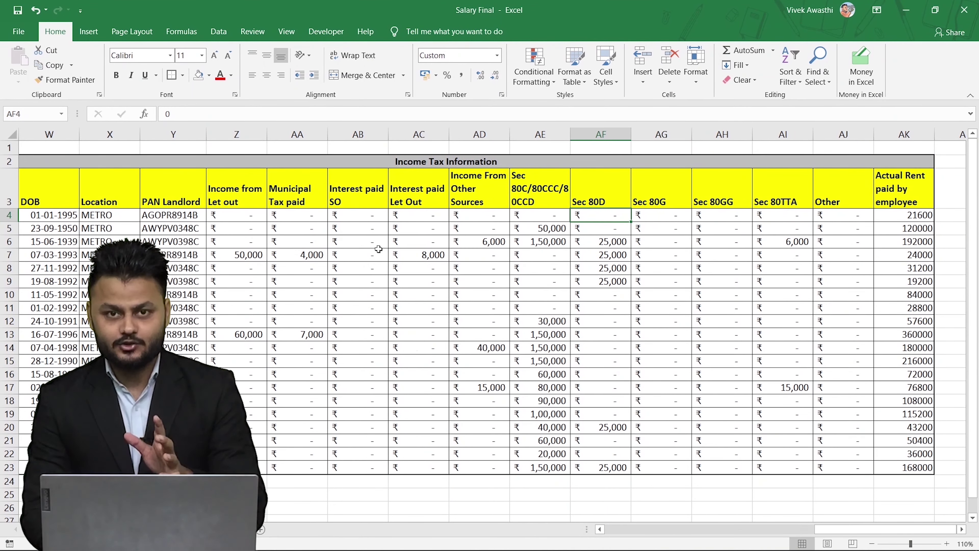
{"action": "key", "text": "Left"}
{"action": "key", "text": "Left"}
{"action": "key", "text": "Up"}
{"action": "key", "text": "Right"}
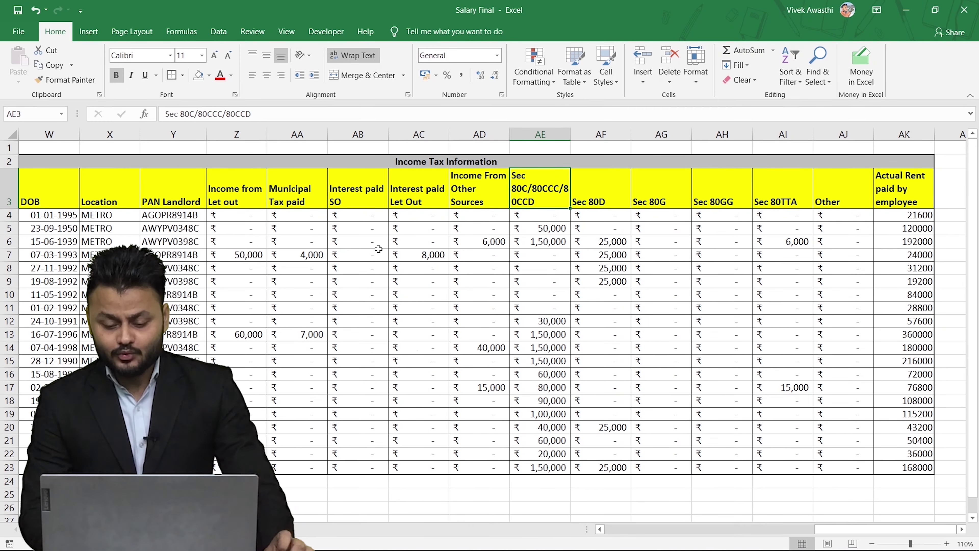
- Review the deduction headers from Sec 80C/80CCC/80CCD through Other, then return to the Sec 80C/80CCC/80CCD header
{"action": "key", "text": "Left"}
{"action": "key", "text": "Right"}
{"action": "key", "text": "Right"}
{"action": "key", "text": "Right"}
{"action": "key", "text": "Right"}
{"action": "key", "text": "Right"}
{"action": "key", "text": "Right"}
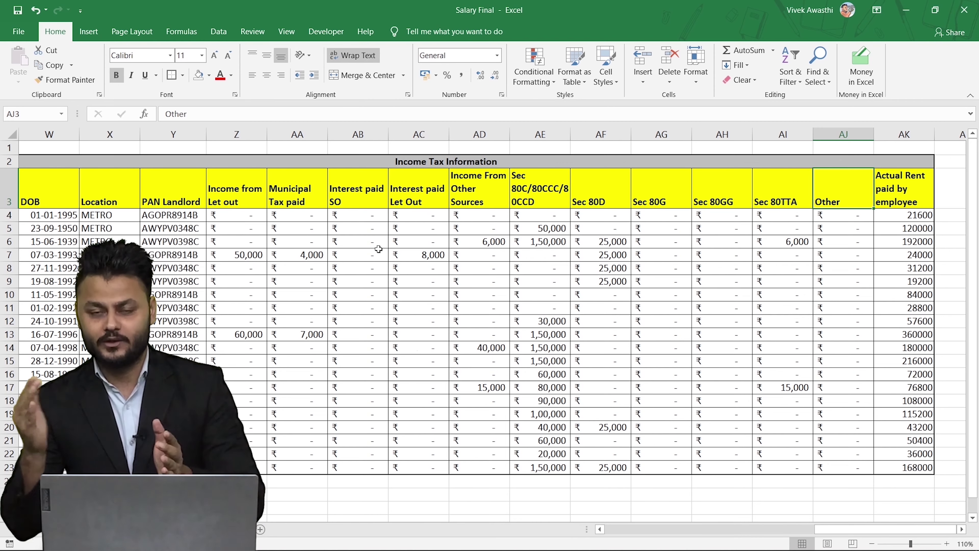
{"action": "key", "text": "Left"}
{"action": "key", "text": "Left"}
{"action": "key", "text": "Left"}
{"action": "key", "text": "Left"}
{"action": "key", "text": "Left"}
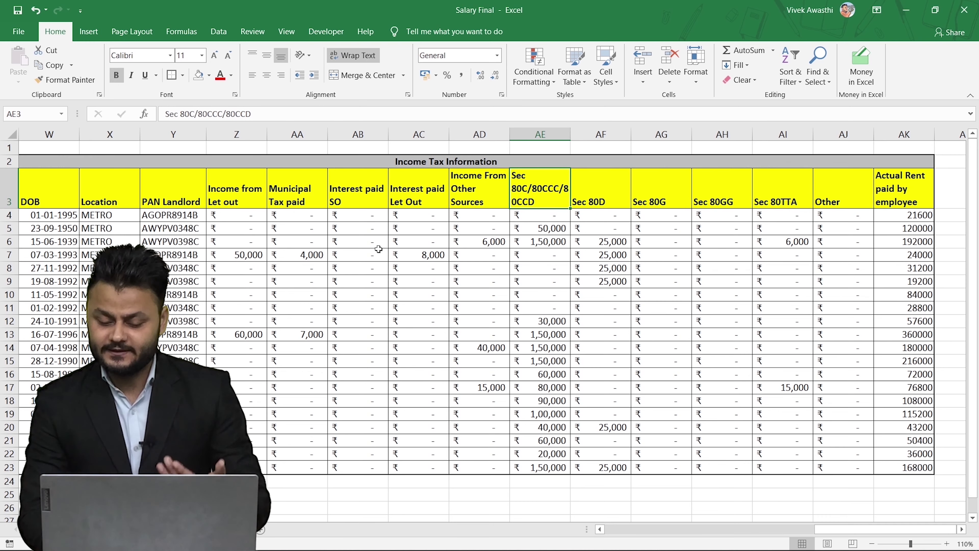
- Examine the Sec 80D, Sec 80G, Sec 80GG, Sec 80TTA, Other and Actual Rent paid by employee headers
{"action": "key", "text": "Right"}
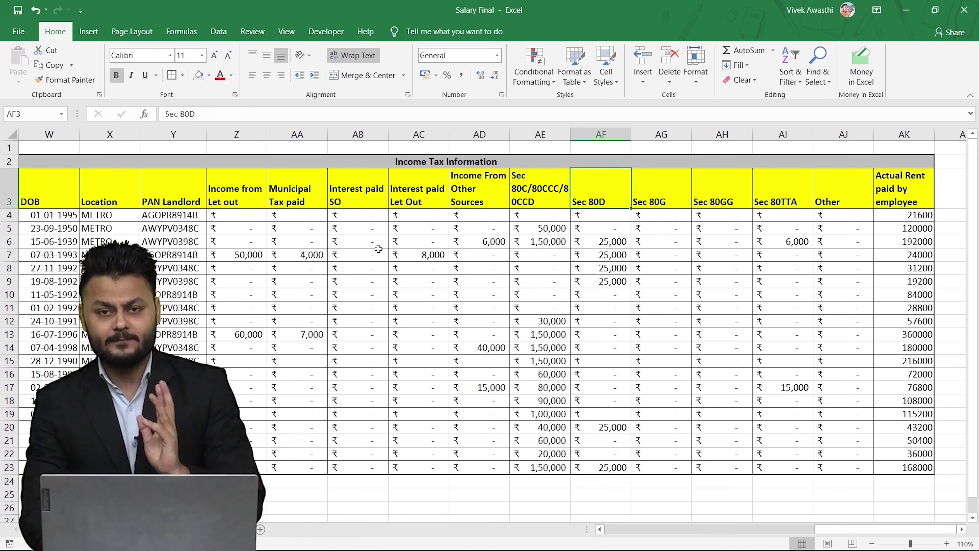
{"action": "key", "text": "Right"}
{"action": "key", "text": "Right"}
{"action": "key", "text": "Right"}
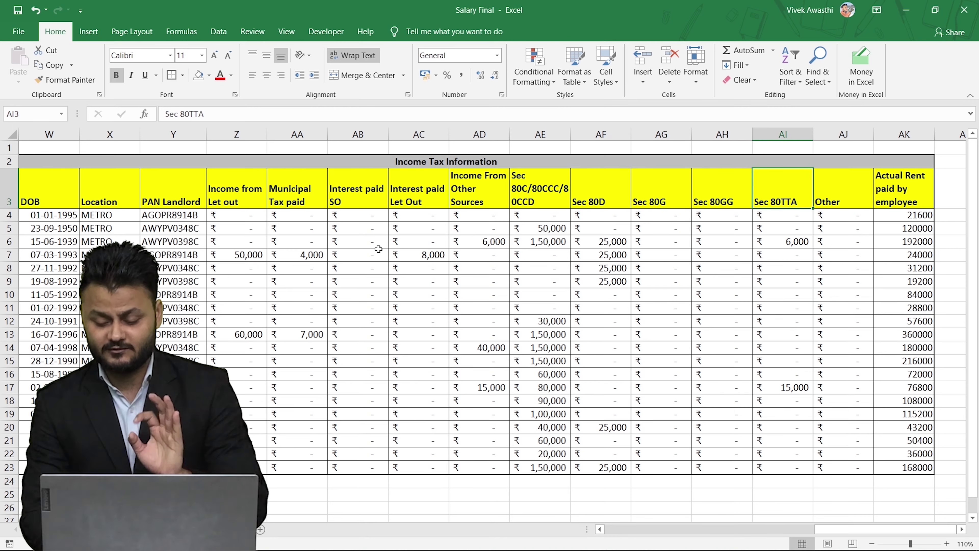
{"action": "key", "text": "Right"}
{"action": "key", "text": "Right"}
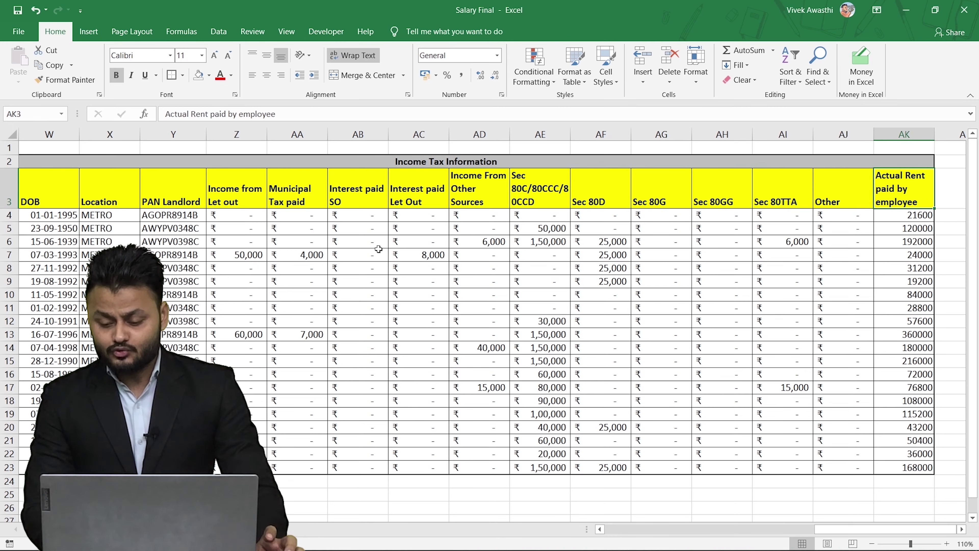
- Inspect the first employee's actual rent formula, then highlight the Actual Rent column and the Sec 80C/80CCC/80CCD through Other columns
{"action": "scroll", "coordinate": [379, 249], "scroll_direction": "right", "scroll_amount": 1}
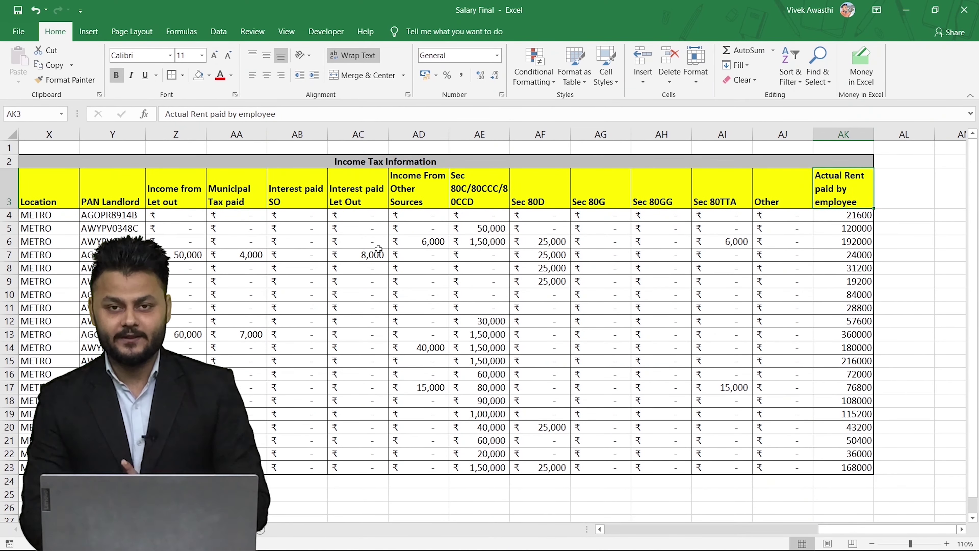
{"action": "key", "text": "Down"}
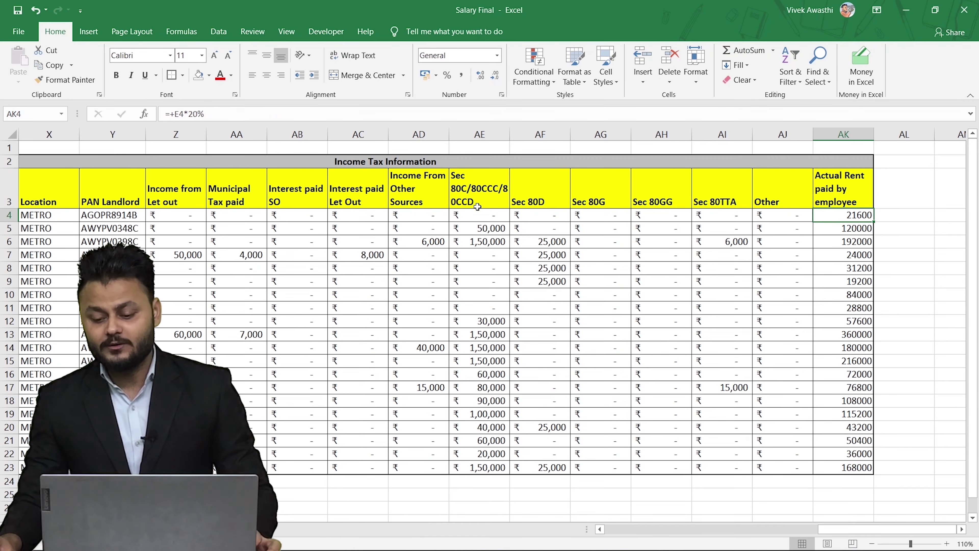
{"action": "left_click", "coordinate": [840, 134]}
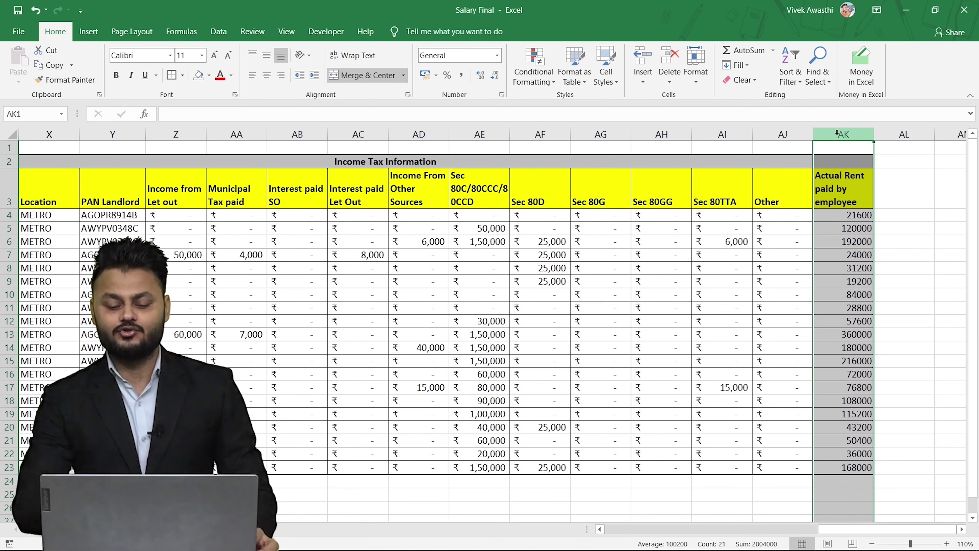
{"action": "left_click_drag", "start_coordinate": [486, 134], "coordinate": [779, 145]}
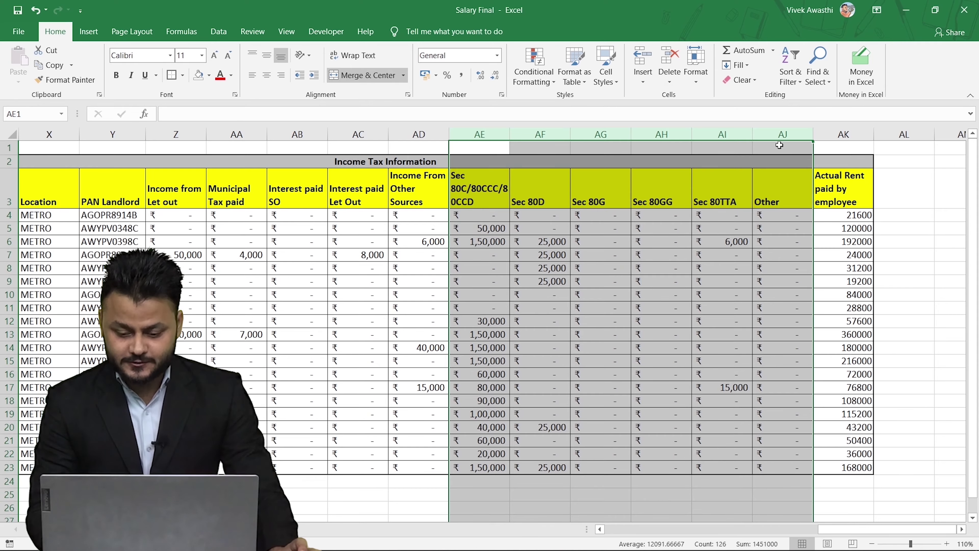
{"action": "key", "text": "Down"}
{"action": "key", "text": "Down"}
{"action": "key", "text": "Down"}
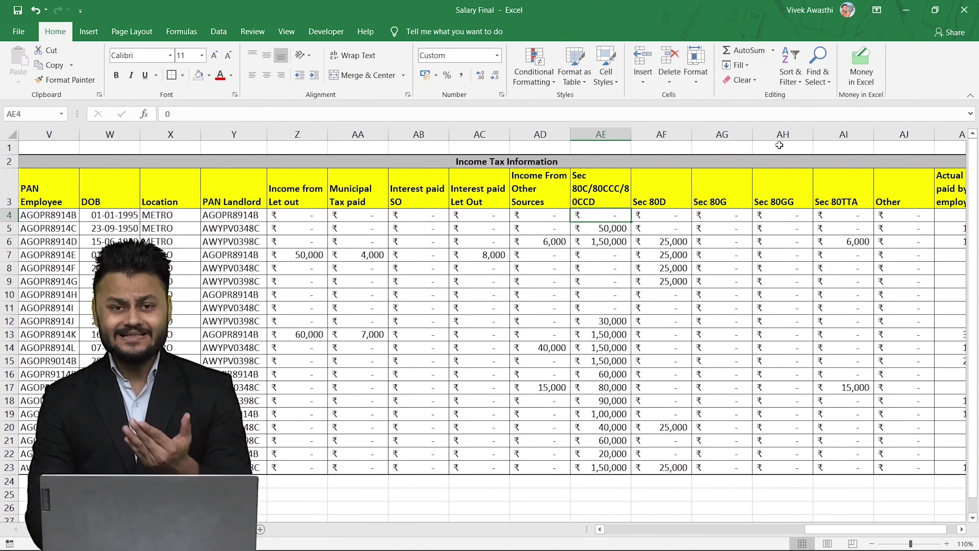
- Go back along the header row from the deduction columns to the Sr.No header of the Salary Detail table
{"action": "key", "text": "Up"}
{"action": "key", "text": "Left"}
{"action": "key", "text": "Left"}
{"action": "key", "text": "Left"}
{"action": "key", "text": "Left"}
{"action": "key", "text": "Left"}
{"action": "key", "text": "Left"}
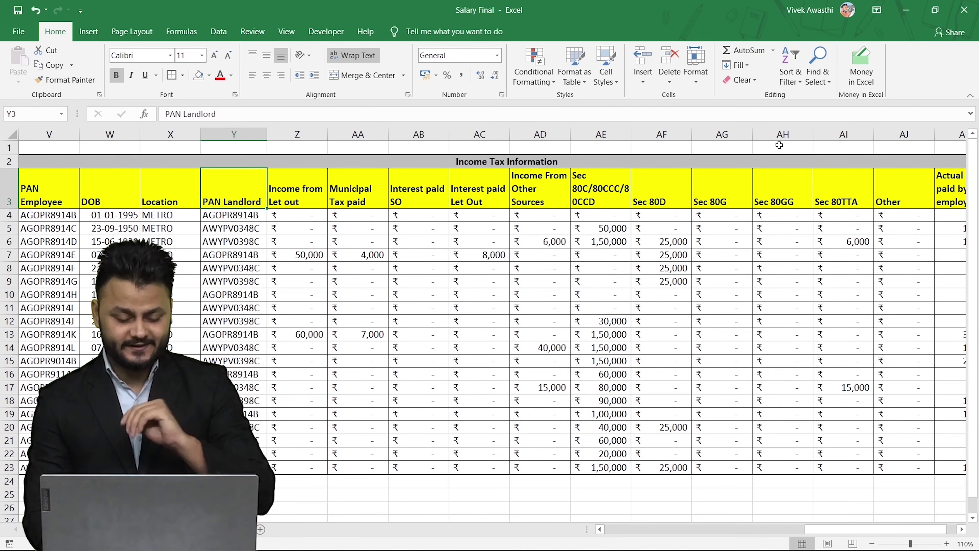
{"action": "key", "text": "Left"}
{"action": "key", "text": "Left"}
{"action": "key", "text": "Left"}
{"action": "key", "text": "Left"}
{"action": "key", "text": "Left"}
{"action": "key", "text": "Left"}
{"action": "key", "text": "Left"}
{"action": "key", "text": "Left"}
{"action": "key", "text": "Left"}
{"action": "key", "text": "Left"}
{"action": "key", "text": "Left"}
{"action": "key", "text": "Left"}
{"action": "key", "text": "Left"}
{"action": "key", "text": "Left"}
{"action": "key", "text": "Left"}
{"action": "key", "text": "Left"}
{"action": "key", "text": "Left"}
{"action": "key", "text": "Left"}
{"action": "key", "text": "Left"}
{"action": "key", "text": "Left"}
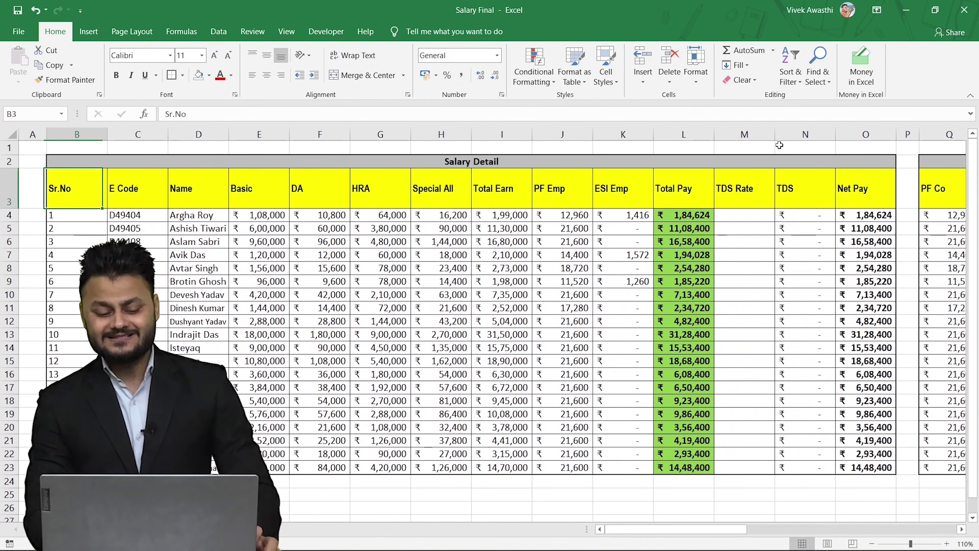
- Review the Salary Detail headers from E Code through TDS
{"action": "key", "text": "Right"}
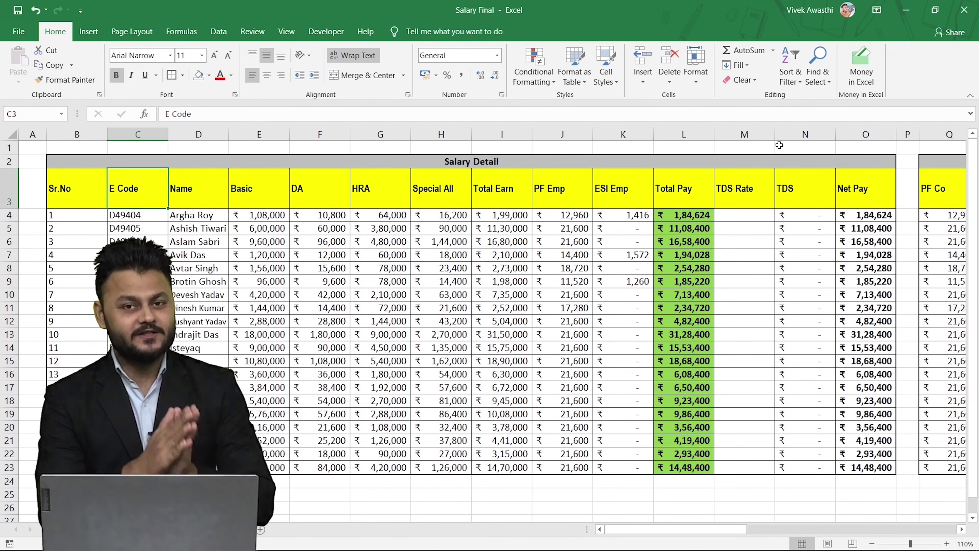
{"action": "key", "text": "Right"}
{"action": "key", "text": "Right"}
{"action": "key", "text": "Right"}
{"action": "key", "text": "Right"}
{"action": "key", "text": "Right"}
{"action": "key", "text": "Right"}
{"action": "key", "text": "Right"}
{"action": "key", "text": "Right"}
{"action": "key", "text": "Right"}
{"action": "key", "text": "Right"}
{"action": "key", "text": "Right"}
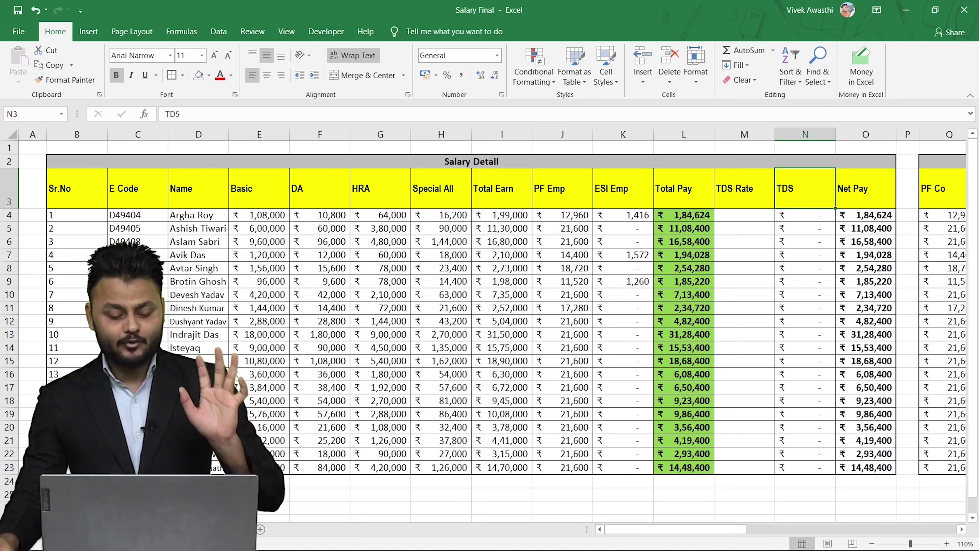
- Copy all employee codes from the Estimated Annual Salary sheet and paste them as values into the calculator's E Code column
{"action": "key", "text": "alt+Tab"}
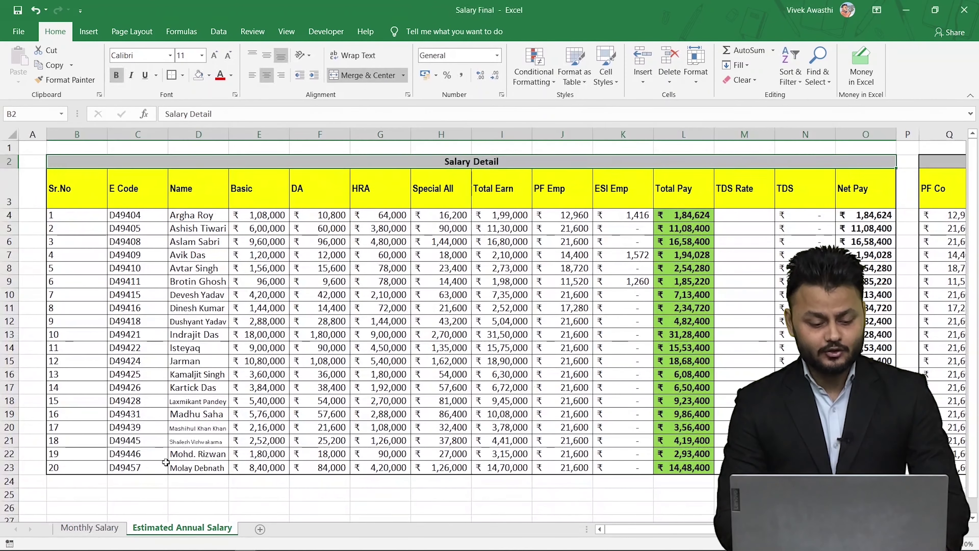
{"action": "left_click", "coordinate": [135, 214]}
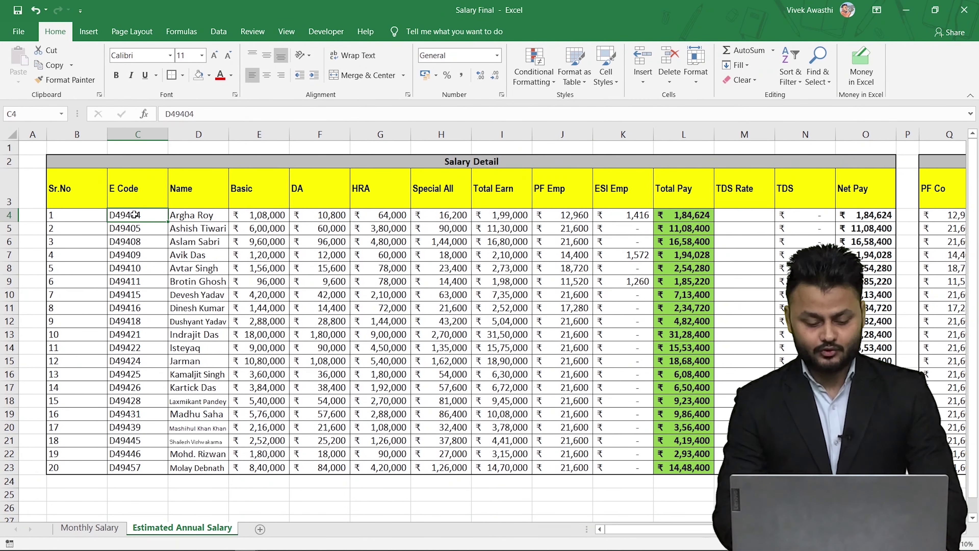
{"action": "key", "text": "ctrl+shift+Down"}
{"action": "key", "text": "ctrl+c"}
{"action": "key", "text": "alt+Tab"}
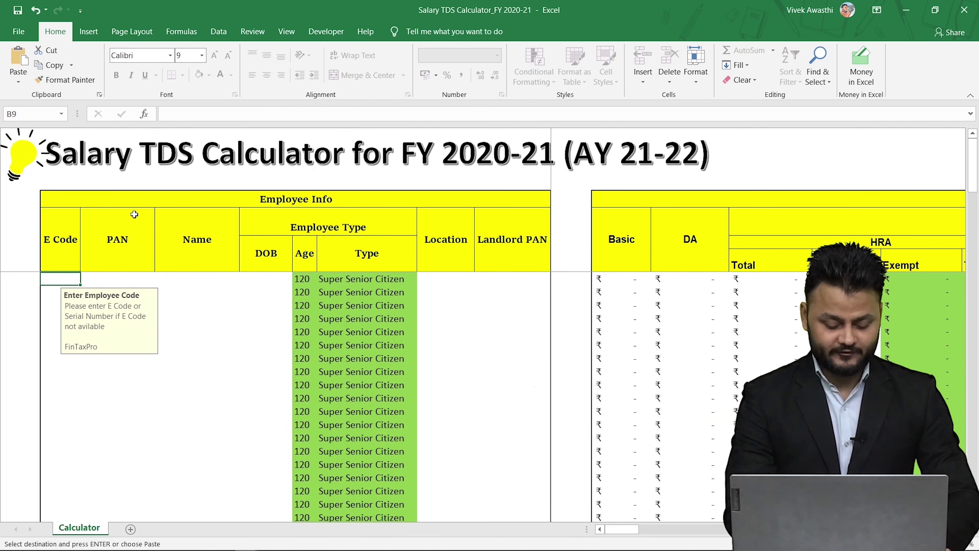
{"action": "key", "text": "ctrl+alt+v"}
{"action": "key", "text": "v"}
{"action": "key", "text": "Return"}
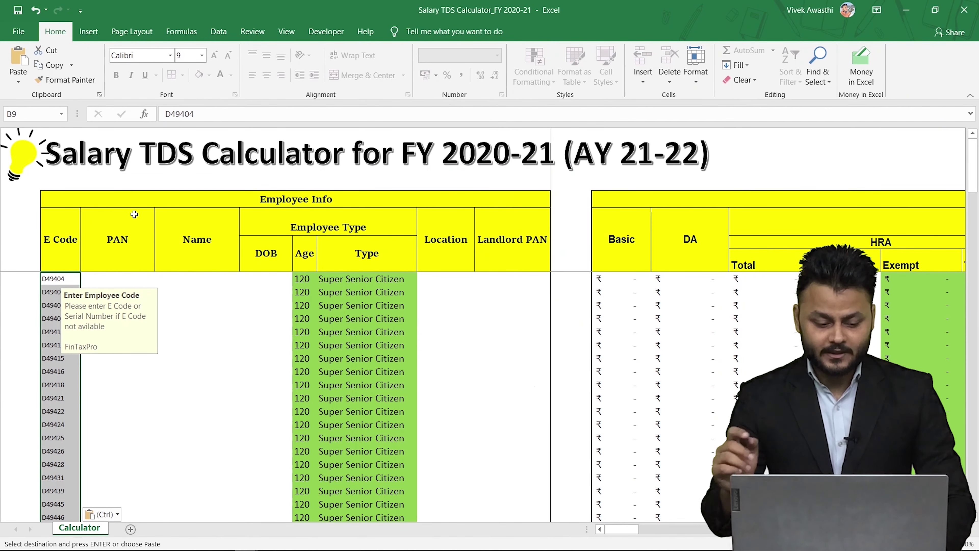
- Copy all employee PANs from the Salary Final workbook and paste them as values into the calculator's PAN column
{"action": "key", "text": "Right"}
{"action": "key", "text": "alt+Tab"}
{"action": "key", "text": "Right"}
{"action": "key", "text": "Right"}
{"action": "key", "text": "Right"}
{"action": "key", "text": "Right"}
{"action": "key", "text": "Right"}
{"action": "key", "text": "Right"}
{"action": "key", "text": "Right"}
{"action": "key", "text": "Right"}
{"action": "key", "text": "Right"}
{"action": "key", "text": "Right"}
{"action": "key", "text": "Right"}
{"action": "key", "text": "Right"}
{"action": "key", "text": "Right"}
{"action": "key", "text": "Right"}
{"action": "key", "text": "Right"}
{"action": "key", "text": "Right"}
{"action": "key", "text": "Right"}
{"action": "key", "text": "Right"}
{"action": "key", "text": "Right"}
{"action": "key", "text": "Right"}
{"action": "key", "text": "Right"}
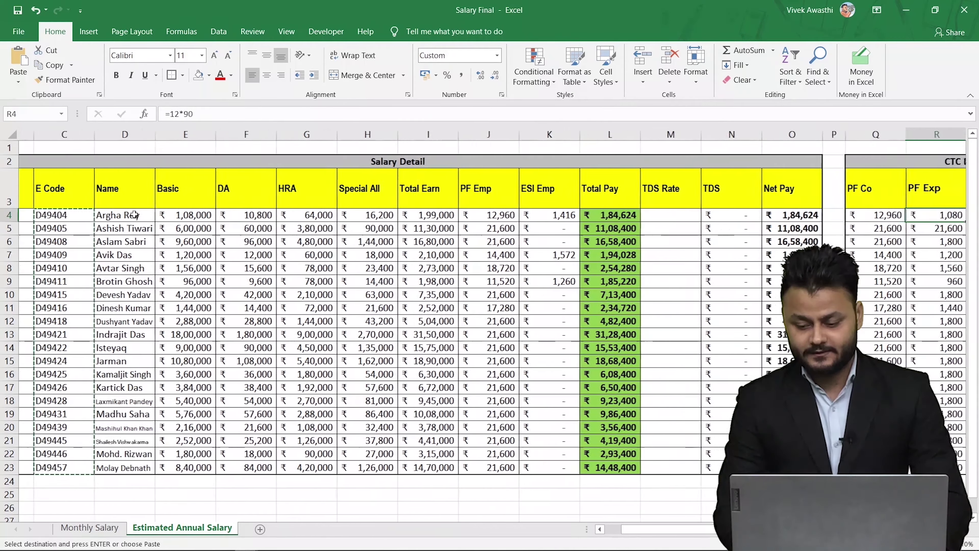
{"action": "key", "text": "Left"}
{"action": "key", "text": "Left"}
{"action": "key", "text": "ctrl+shift+Down"}
{"action": "key", "text": "ctrl+c"}
{"action": "key", "text": "alt+Tab"}
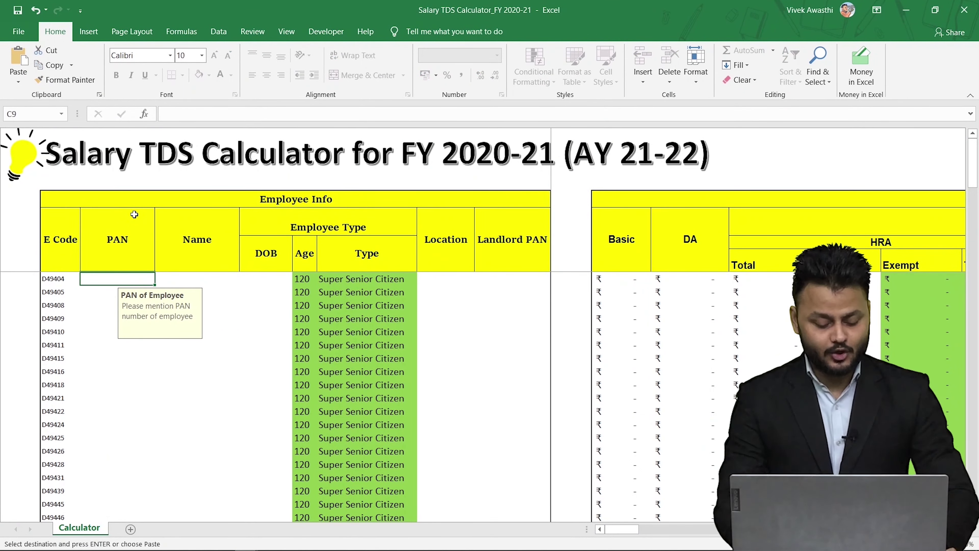
{"action": "key", "text": "ctrl+alt+v"}
{"action": "key", "text": "v"}
{"action": "key", "text": "Return"}
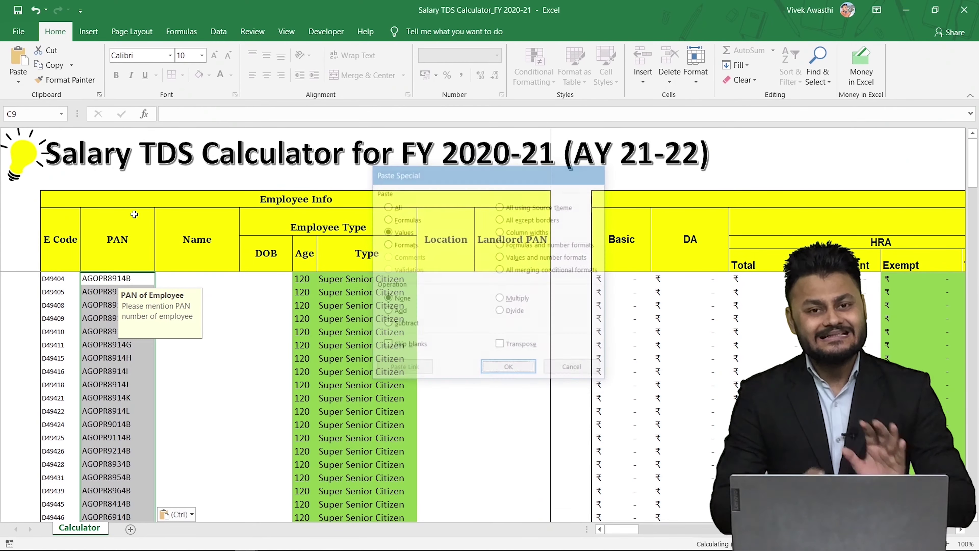
- Copy all employee names from the Estimated Annual Salary sheet and paste them as values into the calculator's Name column
{"action": "key", "text": "Right"}
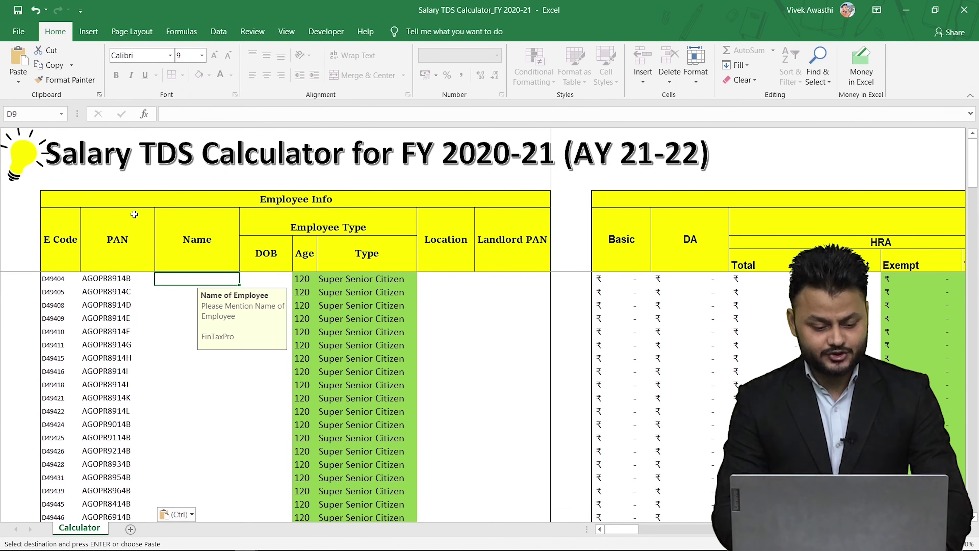
{"action": "key", "text": "alt+Tab"}
{"action": "key", "text": "Left"}
{"action": "key", "text": "Left"}
{"action": "key", "text": "Left"}
{"action": "key", "text": "Left"}
{"action": "key", "text": "Left"}
{"action": "key", "text": "Left"}
{"action": "key", "text": "Left"}
{"action": "key", "text": "Left"}
{"action": "key", "text": "Left"}
{"action": "key", "text": "Left"}
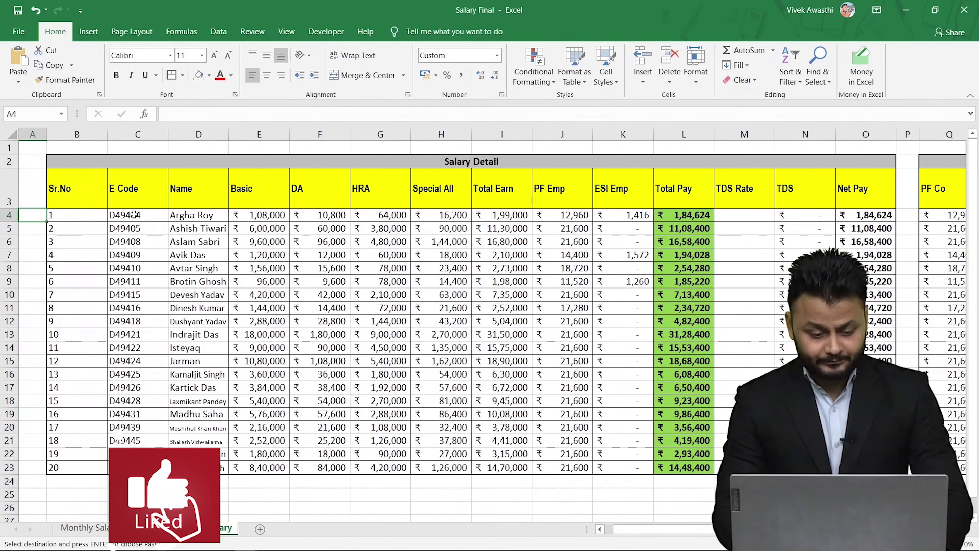
{"action": "key", "text": "ctrl+c"}
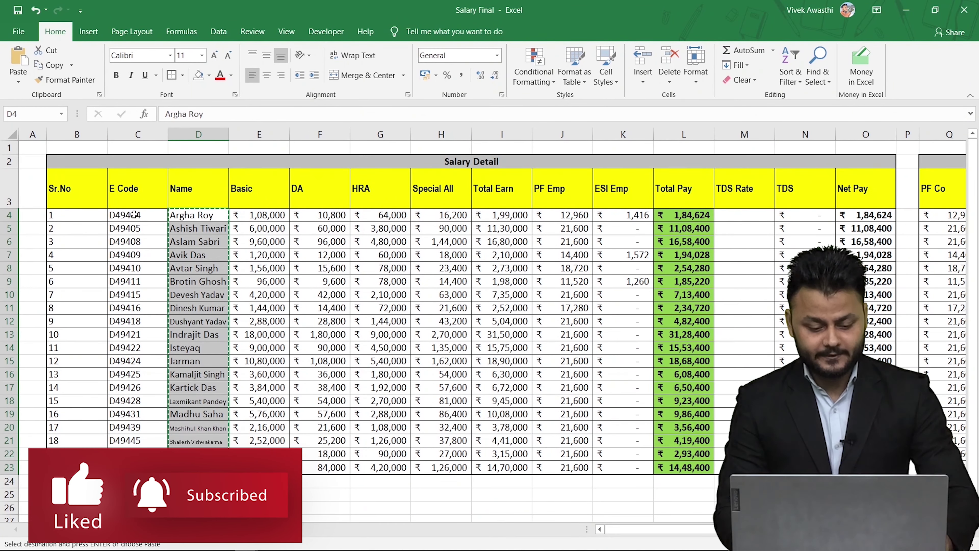
{"action": "key", "text": "alt+Tab"}
{"action": "key", "text": "ctrl+alt+v"}
{"action": "key", "text": "Down"}
{"action": "key", "text": "Down"}
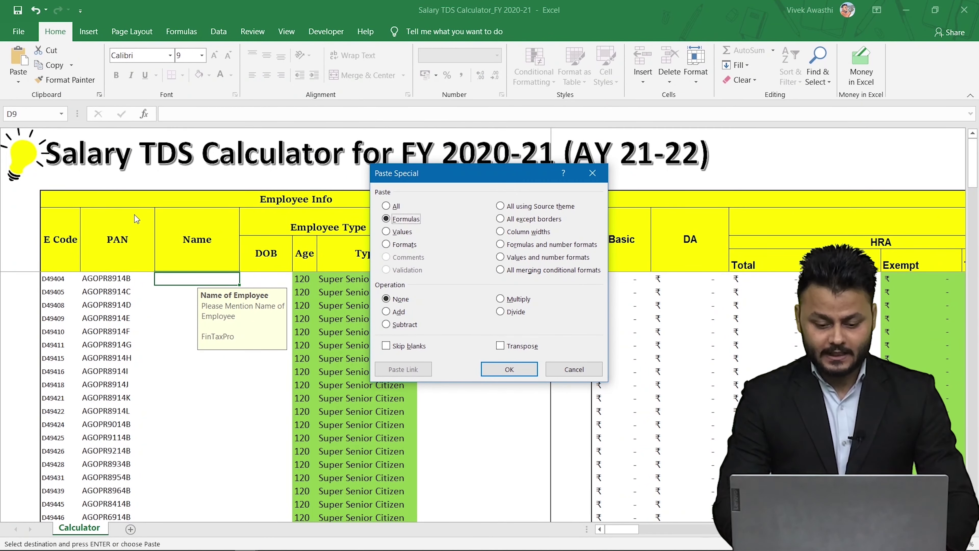
{"action": "key", "text": "Return"}
- Copy all employee dates of birth from the Estimated Annual Salary sheet and paste them as values into the calculator's DOB column
{"action": "key", "text": "Right"}
{"action": "key", "text": "alt+Tab"}
{"action": "key", "text": "Left"}
{"action": "key", "text": "Right"}
{"action": "key", "text": "Right"}
{"action": "key", "text": "Left"}
{"action": "key", "text": "Left"}
{"action": "key", "text": "Right"}
{"action": "key", "text": "Right"}
{"action": "key", "text": "Right"}
{"action": "key", "text": "Right"}
{"action": "key", "text": "Right"}
{"action": "key", "text": "Right"}
{"action": "key", "text": "Right"}
{"action": "key", "text": "Right"}
{"action": "key", "text": "Right"}
{"action": "key", "text": "Right"}
{"action": "key", "text": "Right"}
{"action": "key", "text": "Right"}
{"action": "key", "text": "Right"}
{"action": "key", "text": "Right"}
{"action": "key", "text": "Right"}
{"action": "key", "text": "Right"}
{"action": "key", "text": "Right"}
{"action": "key", "text": "Right"}
{"action": "key", "text": "Right"}
{"action": "key", "text": "Right"}
{"action": "key", "text": "Right"}
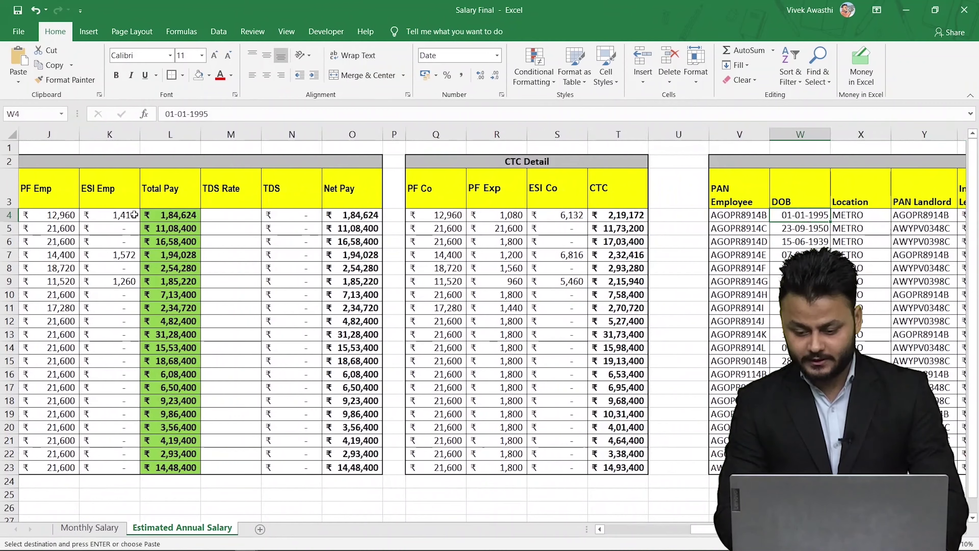
{"action": "key", "text": "alt+Tab"}
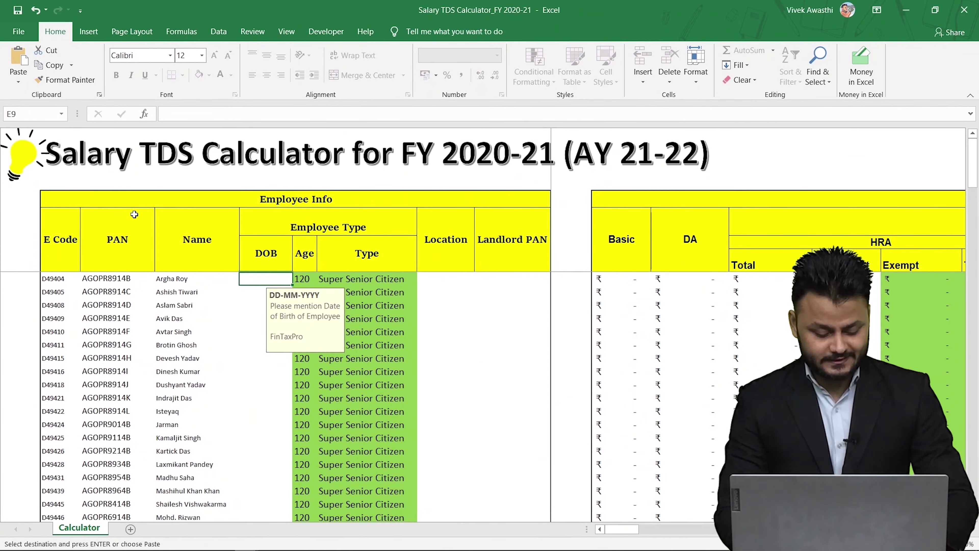
{"action": "key", "text": "ctrl+alt+v"}
{"action": "key", "text": "f"}
{"action": "key", "text": "v"}
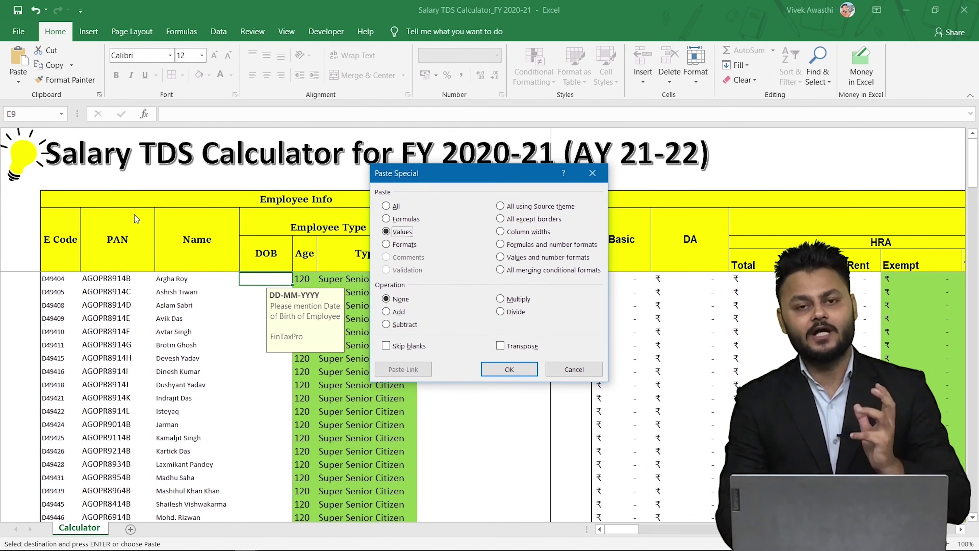
{"action": "key", "text": "Return"}
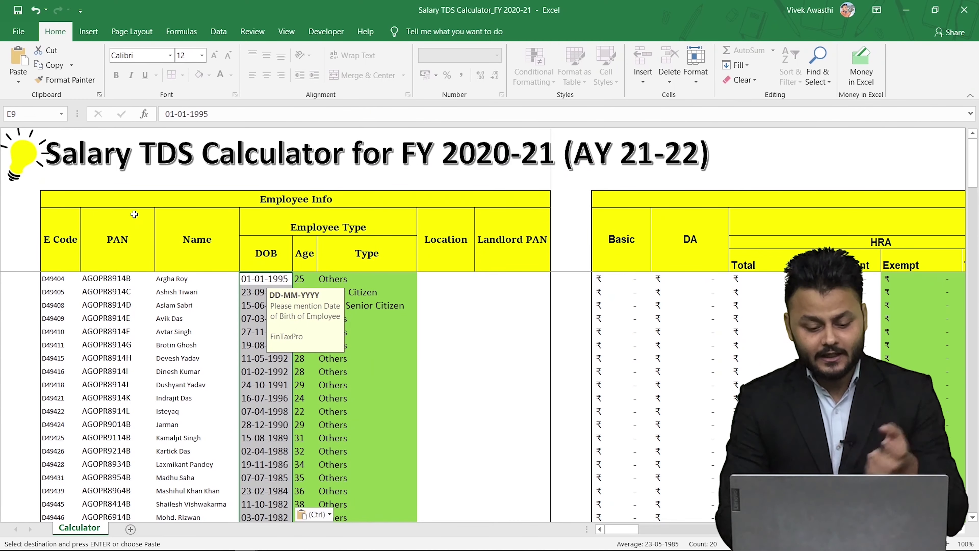
- Examine the auto-populated Age and Type columns down the employee rows of the calculator
{"action": "key", "text": "Right"}
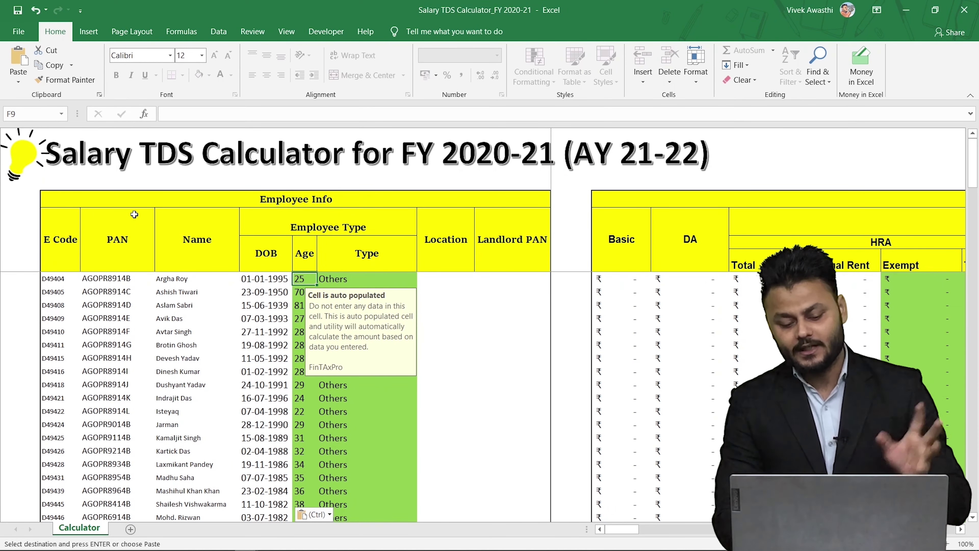
{"action": "key", "text": "Right"}
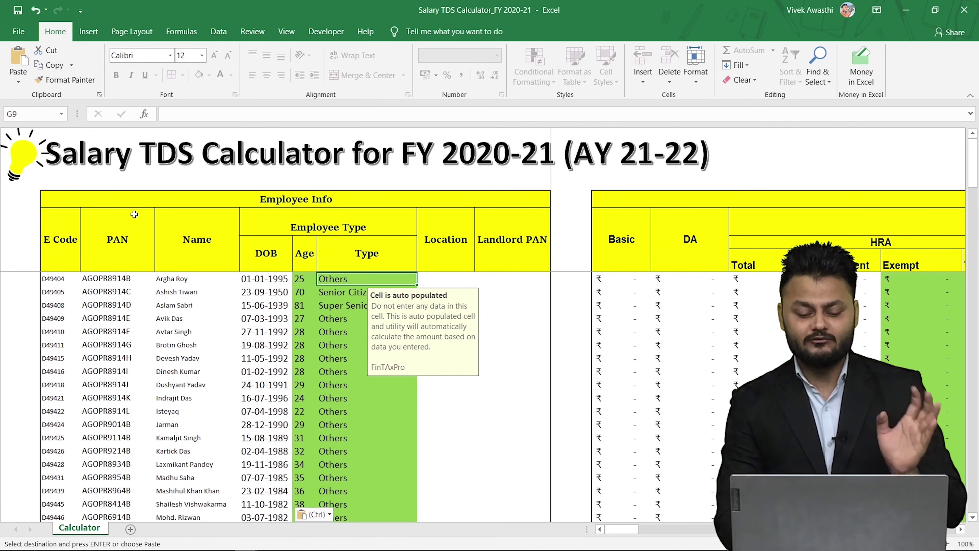
{"action": "key", "text": "Down"}
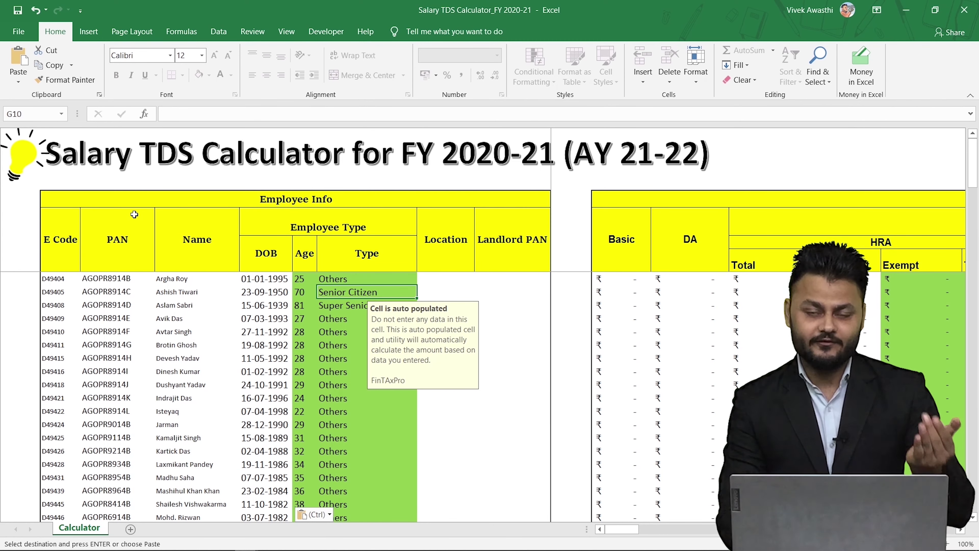
{"action": "key", "text": "Down"}
{"action": "key", "text": "Down"}
{"action": "key", "text": "Down"}
{"action": "key", "text": "Down"}
{"action": "key", "text": "Down"}
{"action": "key", "text": "Down"}
{"action": "key", "text": "Down"}
{"action": "key", "text": "Down"}
{"action": "key", "text": "Down"}
{"action": "key", "text": "Down"}
{"action": "key", "text": "Down"}
{"action": "key", "text": "Down"}
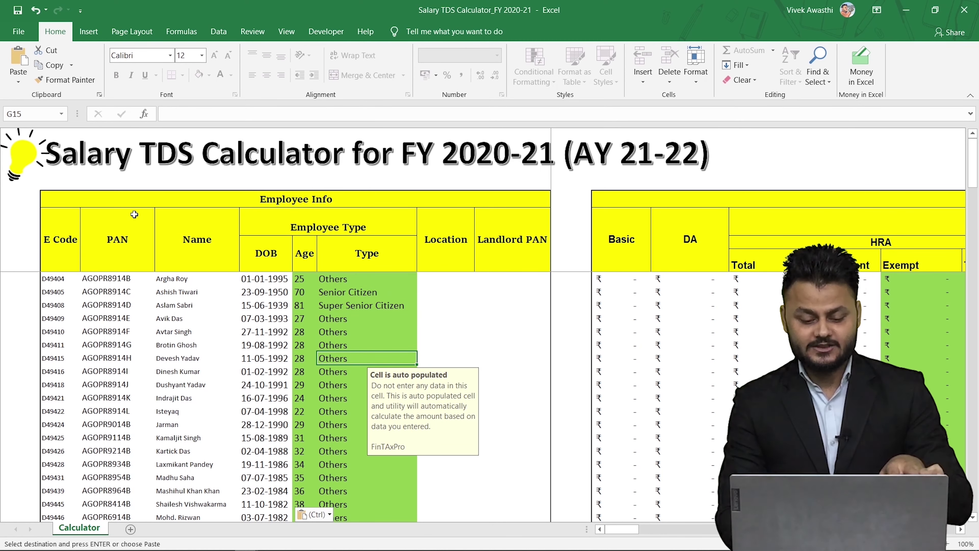
{"action": "key", "text": "Up"}
{"action": "key", "text": "Up"}
{"action": "key", "text": "Up"}
{"action": "key", "text": "Up"}
{"action": "key", "text": "Up"}
{"action": "key", "text": "Up"}
{"action": "key", "text": "Up"}
{"action": "key", "text": "Up"}
{"action": "key", "text": "Up"}
{"action": "key", "text": "Up"}
{"action": "key", "text": "Up"}
{"action": "key", "text": "Up"}
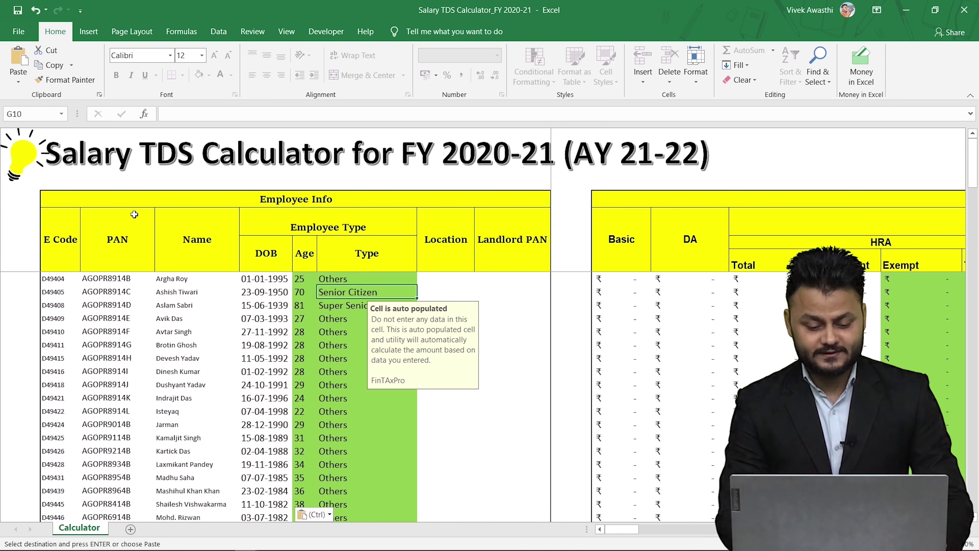
{"action": "key", "text": "Left"}
{"action": "key", "text": "Right"}
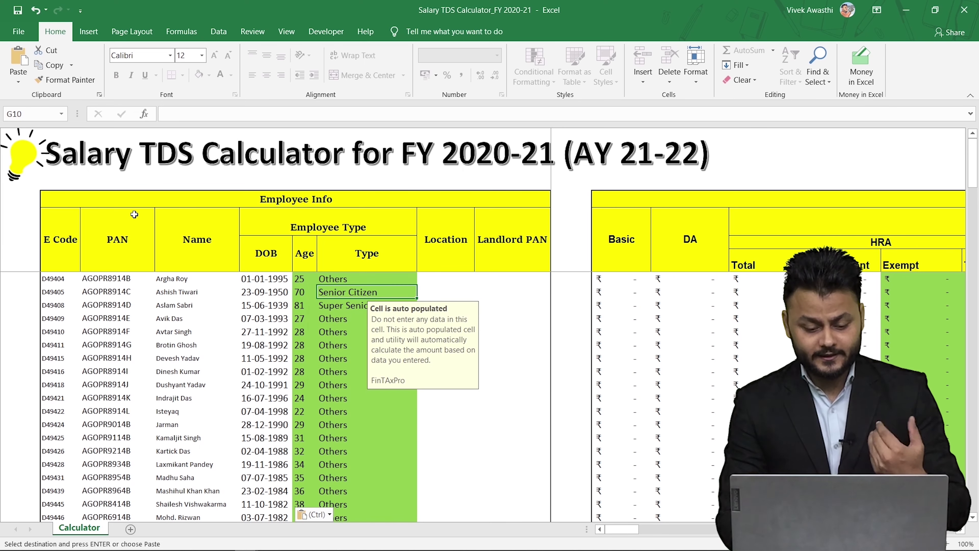
{"action": "key", "text": "Down"}
{"action": "key", "text": "Down"}
{"action": "key", "text": "Down"}
{"action": "key", "text": "Down"}
{"action": "key", "text": "Down"}
{"action": "key", "text": "Down"}
{"action": "key", "text": "Down"}
{"action": "key", "text": "Down"}
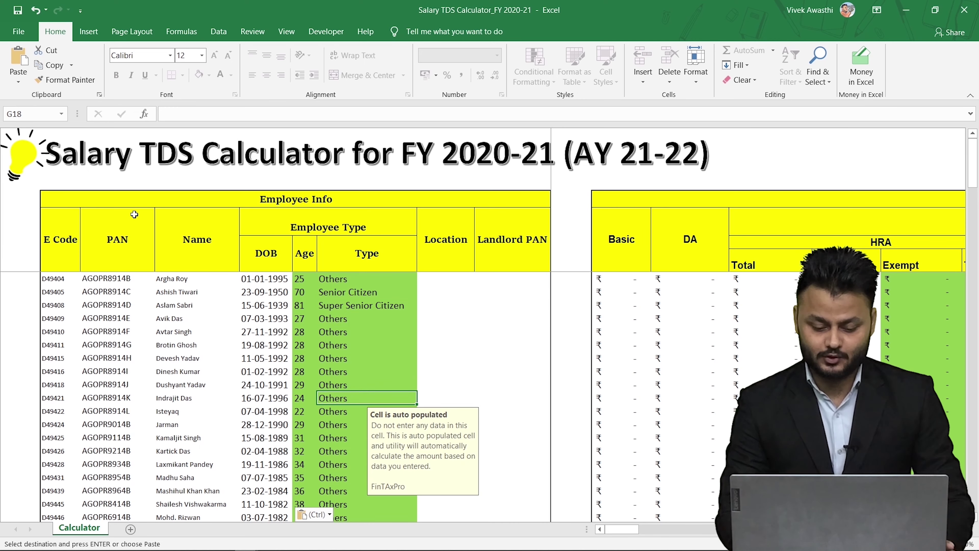
- Copy the Location entries of all employees from the Salary Final workbook and paste them as values into the calculator's Location column
{"action": "key", "text": "Right"}
{"action": "key", "text": "Up"}
{"action": "key", "text": "Up"}
{"action": "key", "text": "Up"}
{"action": "key", "text": "Up"}
{"action": "key", "text": "Up"}
{"action": "key", "text": "Up"}
{"action": "key", "text": "Up"}
{"action": "key", "text": "Up"}
{"action": "key", "text": "Up"}
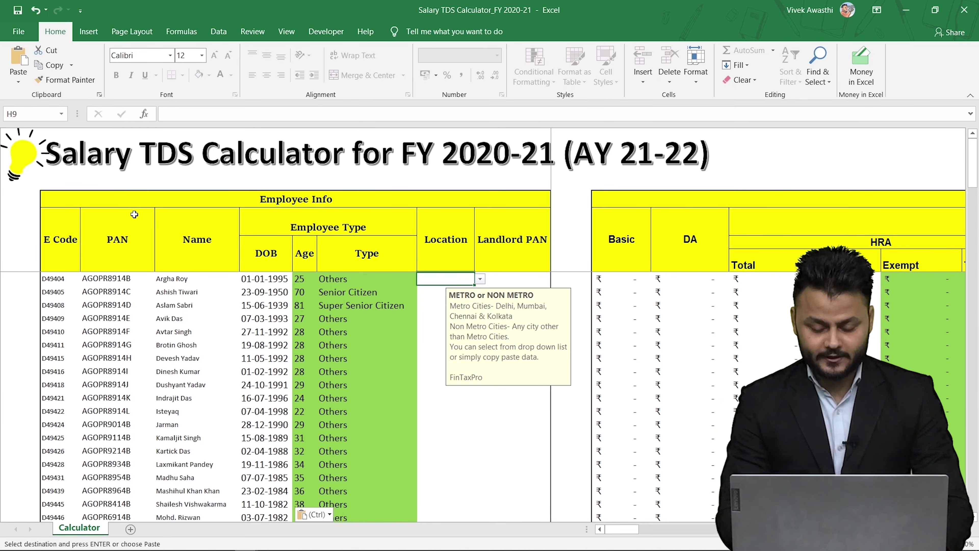
{"action": "key", "text": "alt+Tab"}
{"action": "key", "text": "Left"}
{"action": "key", "text": "Right"}
{"action": "key", "text": "Right"}
{"action": "key", "text": "Right"}
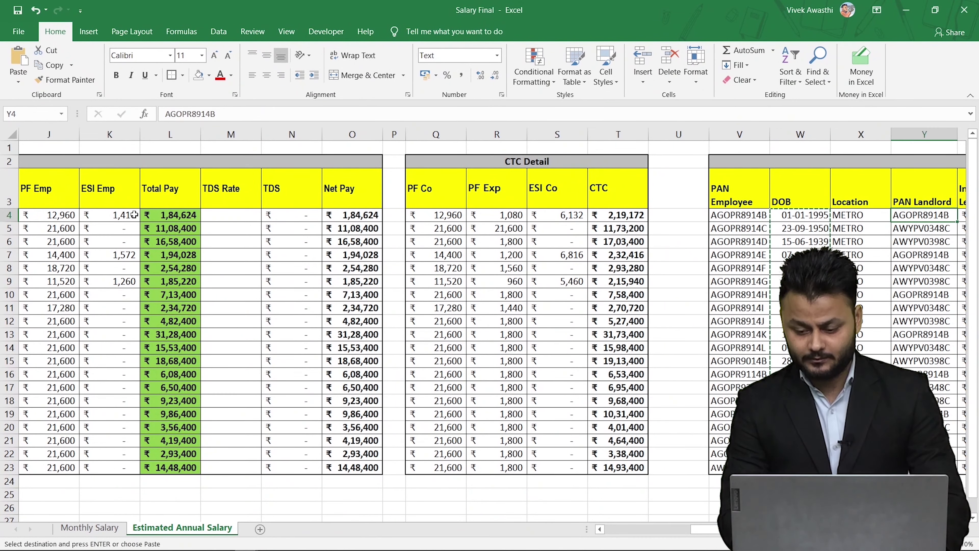
{"action": "scroll", "coordinate": [501, 313], "scroll_direction": "right", "scroll_amount": 1}
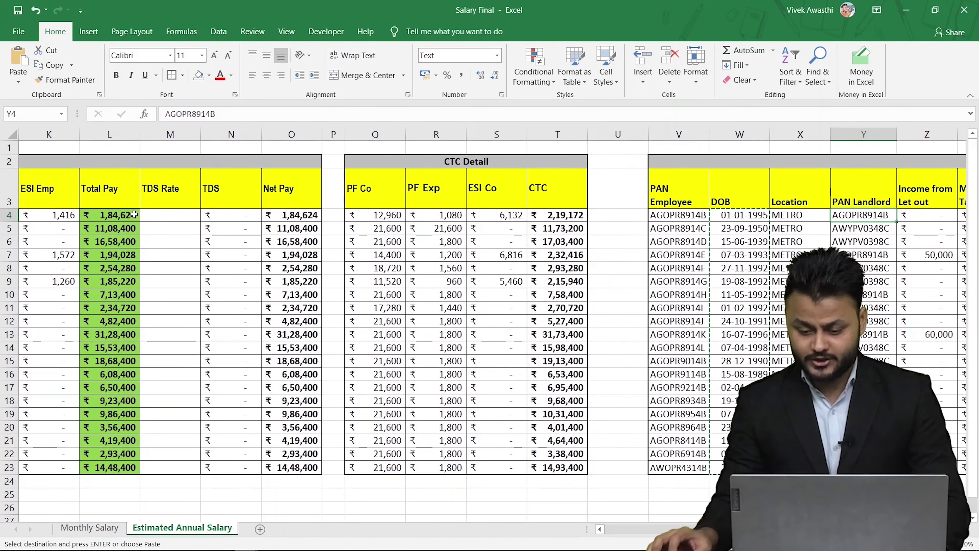
{"action": "left_click", "coordinate": [787, 215]}
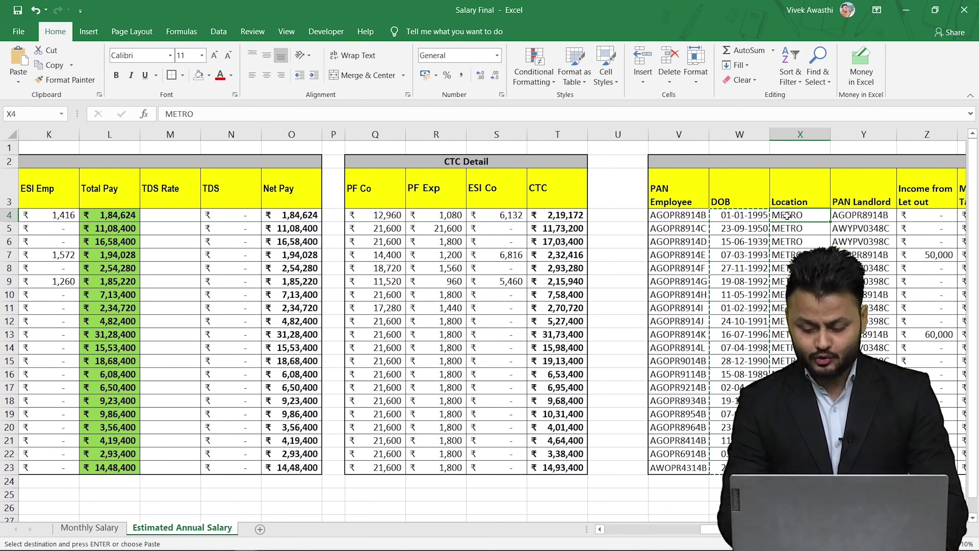
{"action": "key", "text": "ctrl+shift+Down"}
{"action": "key", "text": "ctrl+Tab"}
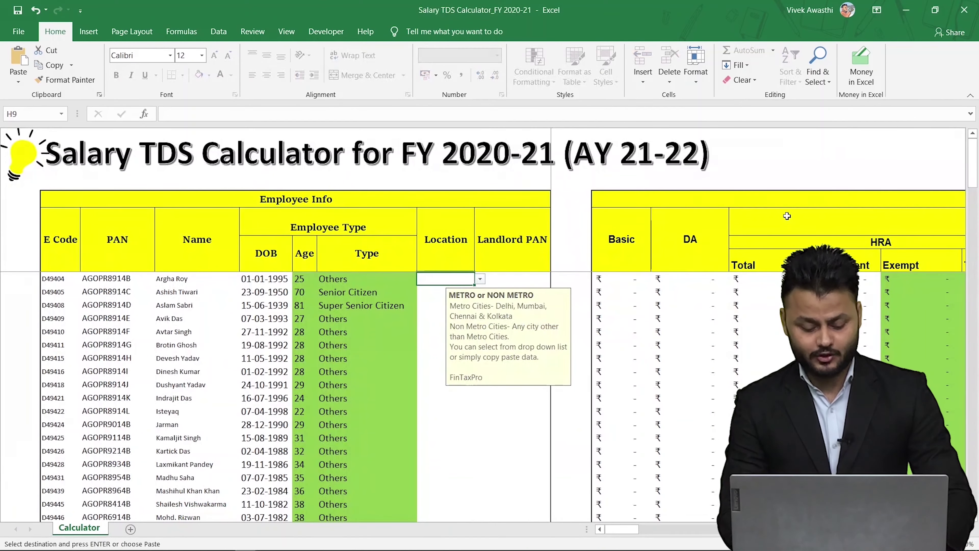
{"action": "key", "text": "ctrl+shift+Down"}
{"action": "key", "text": "ctrl+alt+v"}
{"action": "key", "text": "v"}
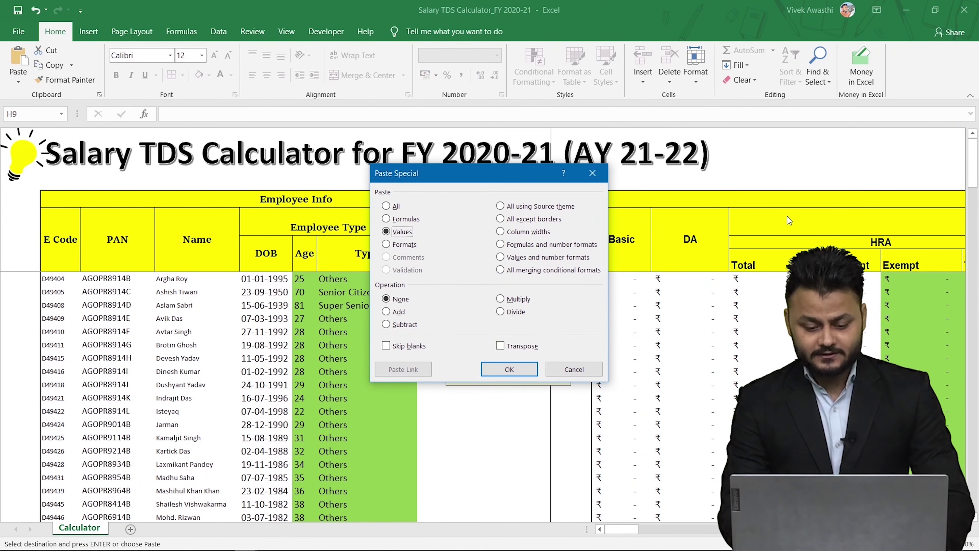
{"action": "key", "text": "Return"}
- Copy all PAN Landlord entries from the Income Tax Information table and paste them as values into the calculator's Landlord PAN column
{"action": "key", "text": "Right"}
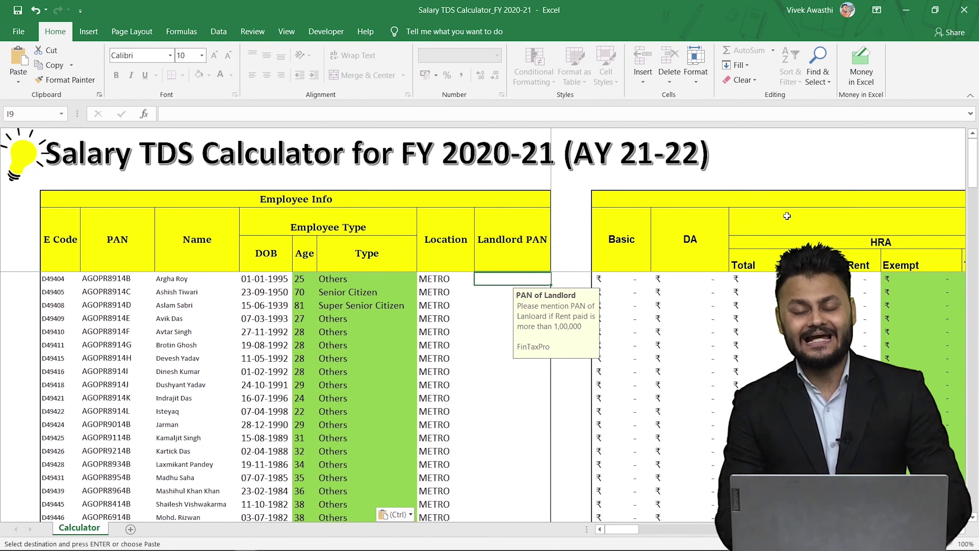
{"action": "key", "text": "ctrl+Tab"}
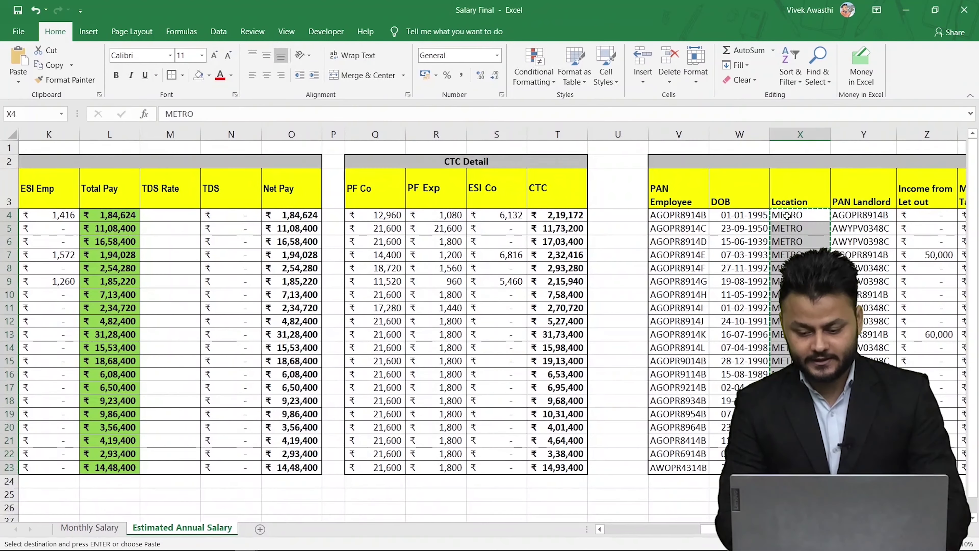
{"action": "key", "text": "ctrl+Right"}
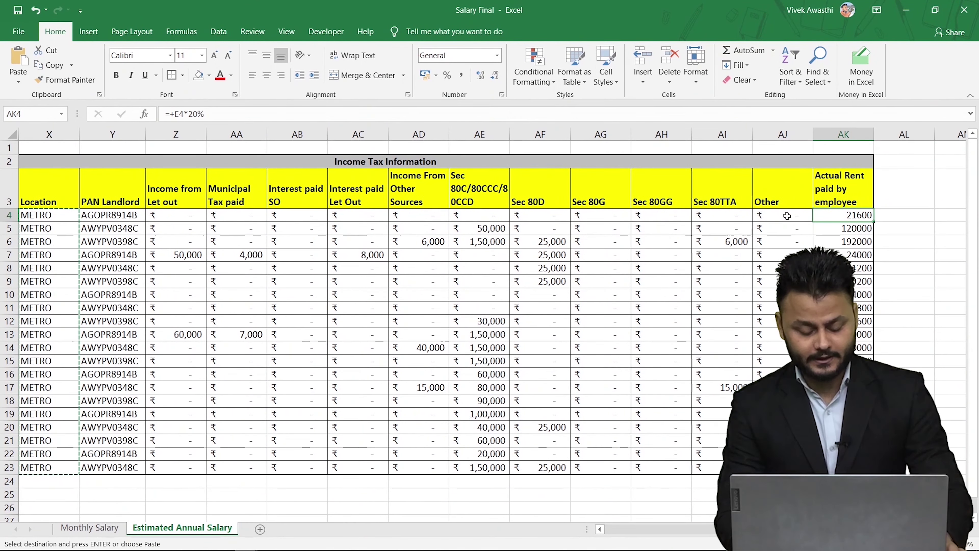
{"action": "key", "text": "ctrl+shift+Down"}
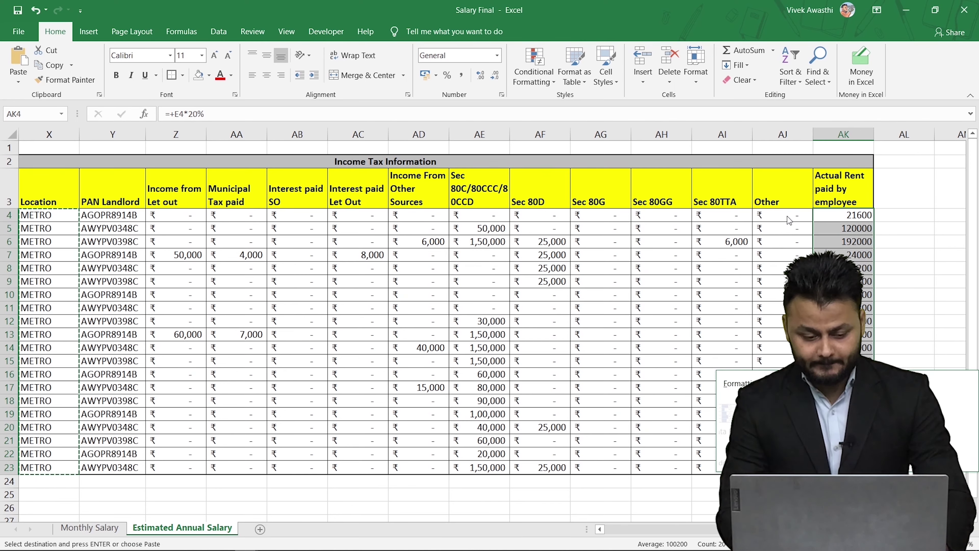
{"action": "key", "text": "Left"}
{"action": "key", "text": "Left"}
{"action": "key", "text": "Left"}
{"action": "key", "text": "Left"}
{"action": "key", "text": "Left"}
{"action": "key", "text": "Left"}
{"action": "key", "text": "Left"}
{"action": "key", "text": "Left"}
{"action": "key", "text": "Left"}
{"action": "key", "text": "Left"}
{"action": "key", "text": "Left"}
{"action": "key", "text": "Left"}
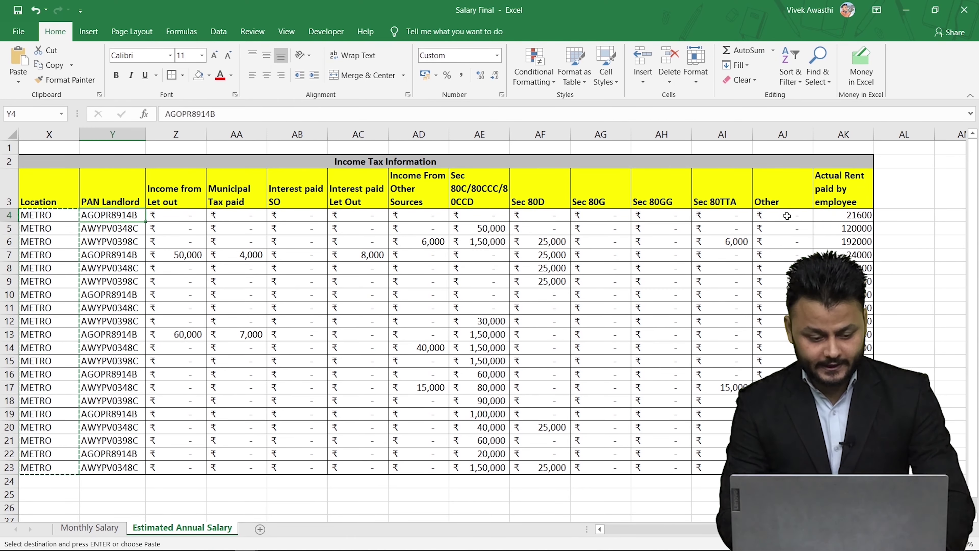
{"action": "key", "text": "ctrl+shift+Down"}
{"action": "key", "text": "ctrl+c"}
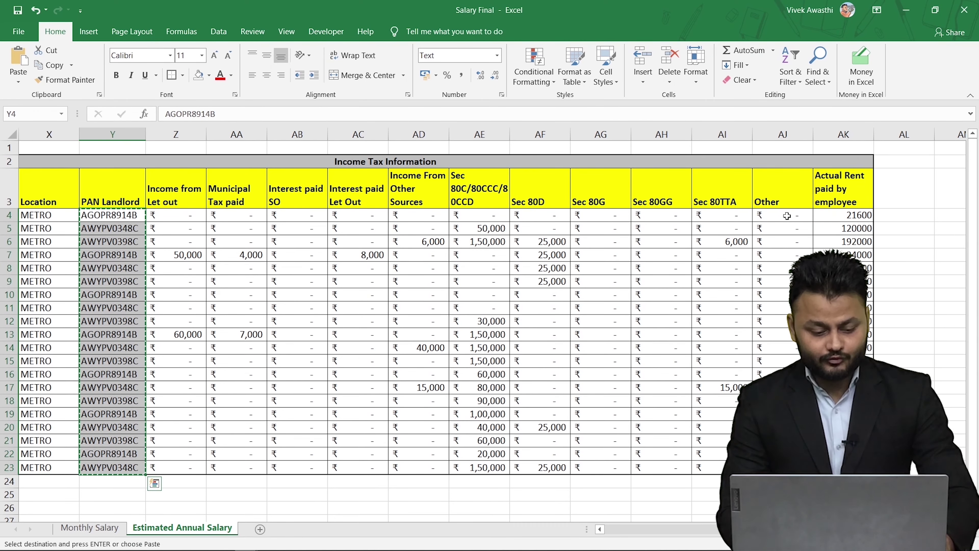
{"action": "key", "text": "alt+Tab"}
{"action": "key", "text": "ctrl+alt+v"}
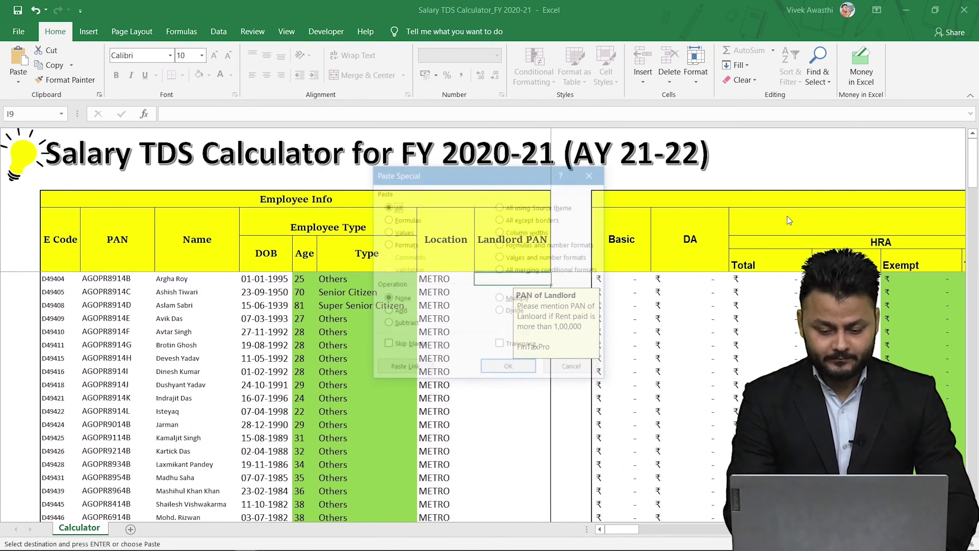
{"action": "key", "text": "v"}
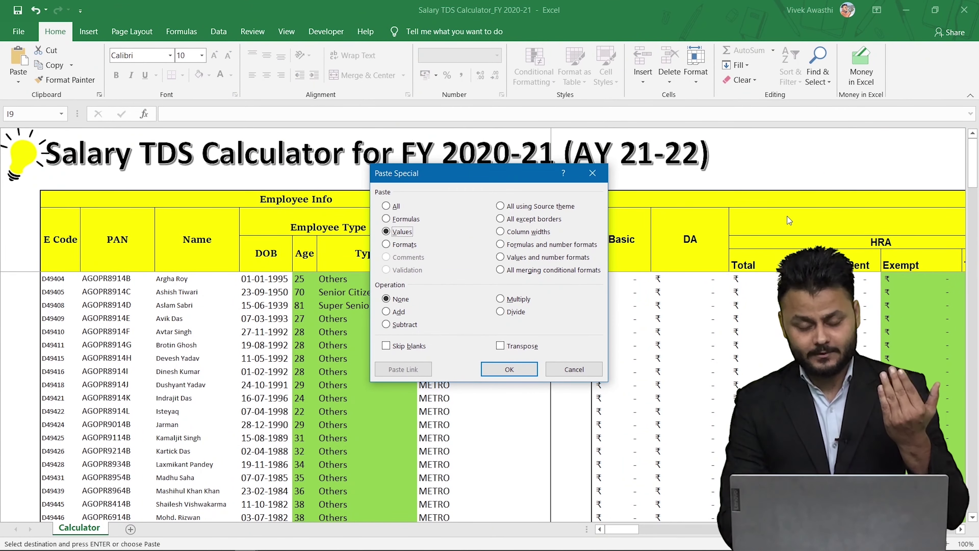
{"action": "key", "text": "Return"}
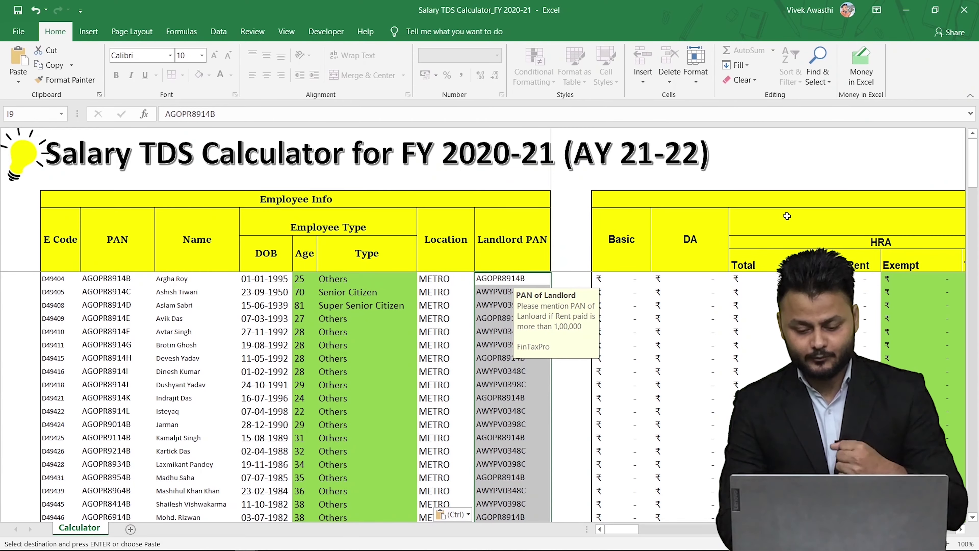
- Copy the annual Basic amounts of all employees from the Salary Final workbook and paste them as values into the calculator's Basic column
{"action": "key", "text": "Right"}
{"action": "key", "text": "Right"}
{"action": "key", "text": "Right"}
{"action": "key", "text": "Left"}
{"action": "key", "text": "Right"}
{"action": "key", "text": "Right"}
{"action": "key", "text": "Left"}
{"action": "key", "text": "alt+Tab"}
{"action": "key", "text": "Left"}
{"action": "key", "text": "Left"}
{"action": "key", "text": "Left"}
{"action": "key", "text": "Left"}
{"action": "key", "text": "Left"}
{"action": "key", "text": "Left"}
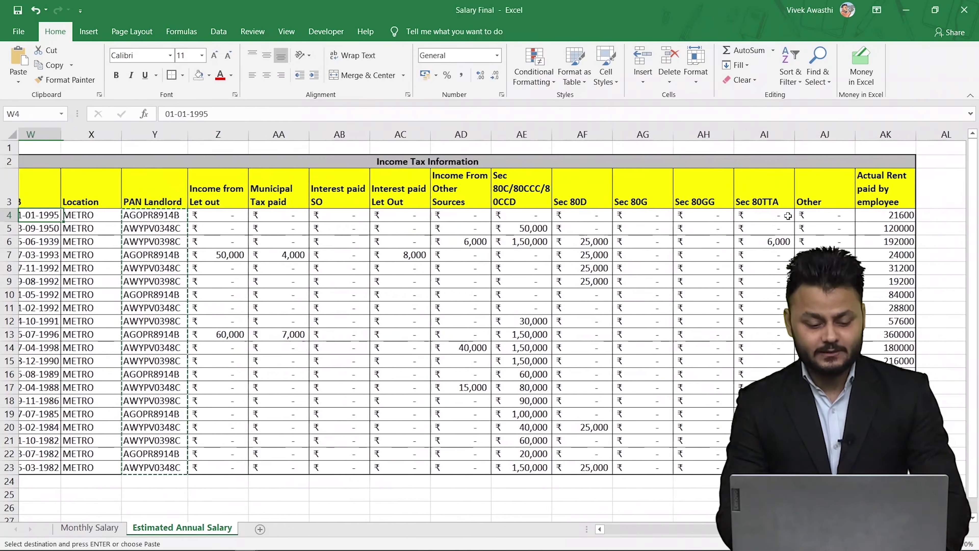
{"action": "key", "text": "Left"}
{"action": "key", "text": "Left"}
{"action": "key", "text": "Left"}
{"action": "key", "text": "Left"}
{"action": "key", "text": "Left"}
{"action": "key", "text": "Left"}
{"action": "key", "text": "Left"}
{"action": "key", "text": "Left"}
{"action": "key", "text": "Left"}
{"action": "key", "text": "Left"}
{"action": "key", "text": "Left"}
{"action": "key", "text": "Left"}
{"action": "key", "text": "Left"}
{"action": "key", "text": "Left"}
{"action": "key", "text": "Left"}
{"action": "key", "text": "Left"}
{"action": "key", "text": "Left"}
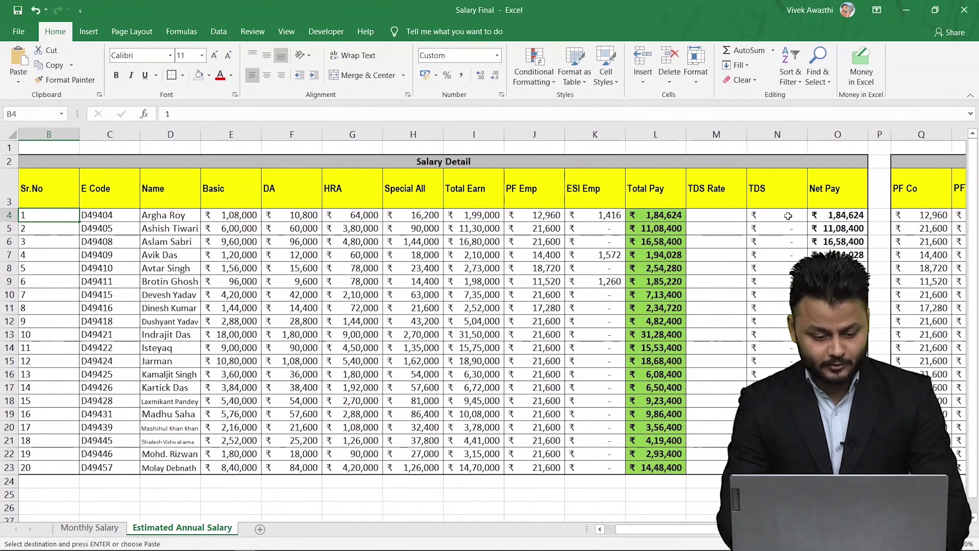
{"action": "key", "text": "Right"}
{"action": "key", "text": "Right"}
{"action": "key", "text": "Right"}
{"action": "key", "text": "Right"}
{"action": "key", "text": "Up"}
{"action": "key", "text": "Left"}
{"action": "key", "text": "Down"}
{"action": "key", "text": "ctrl+shift+Down"}
{"action": "key", "text": "ctrl+c"}
{"action": "key", "text": "alt+Tab"}
{"action": "key", "text": "Left"}
{"action": "key", "text": "ctrl+alt+v"}
{"action": "key", "text": "f"}
{"action": "key", "text": "Return"}
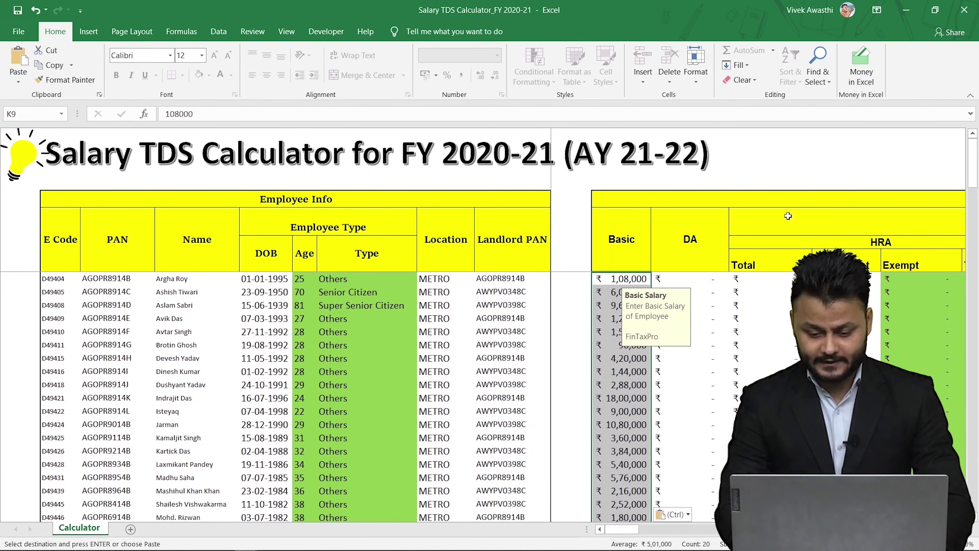
- Copy the annual DA amounts of all employees from the Salary Detail table and paste them as values into the calculator's DA column
{"action": "key", "text": "Right"}
{"action": "key", "text": "alt+Tab"}
{"action": "key", "text": "Left"}
{"action": "key", "text": "Left"}
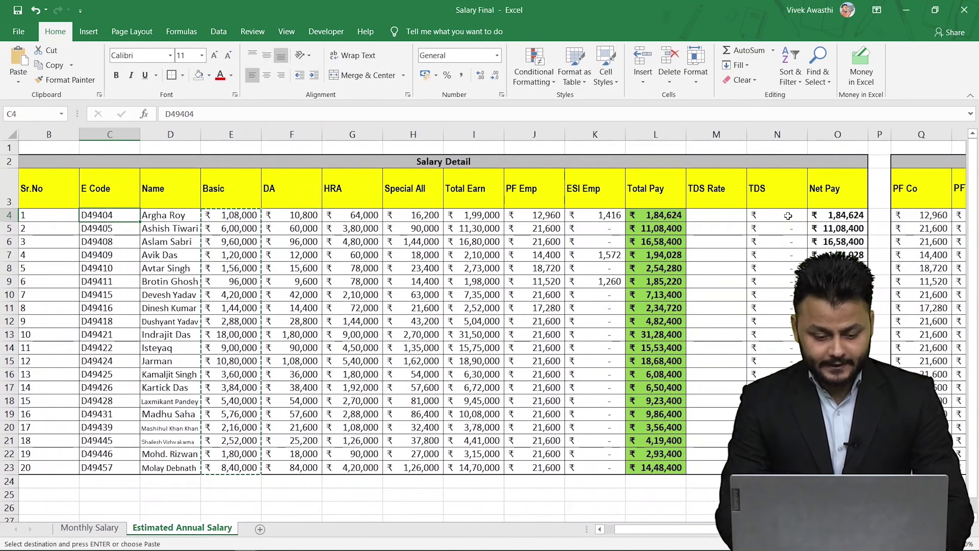
{"action": "key", "text": "Right"}
{"action": "key", "text": "Right"}
{"action": "key", "text": "Right"}
{"action": "key", "text": "ctrl+shift+Down"}
{"action": "key", "text": "ctrl+c"}
{"action": "key", "text": "alt+Tab"}
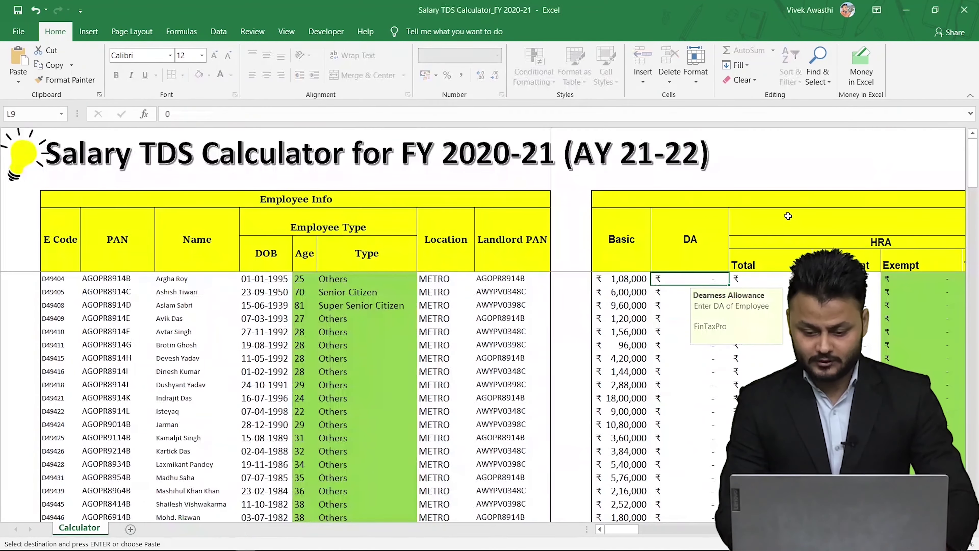
{"action": "key", "text": "ctrl+alt+v"}
{"action": "key", "text": "v"}
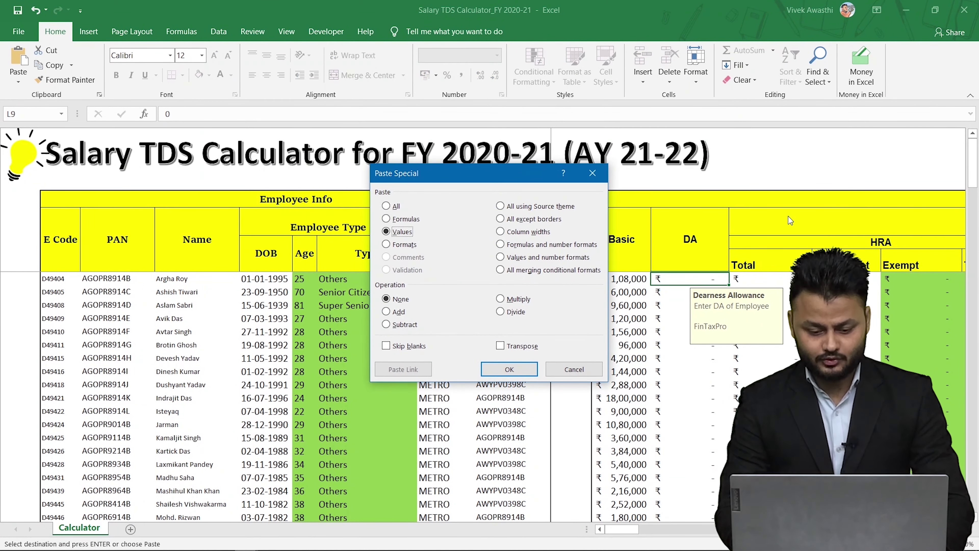
{"action": "key", "text": "Return"}
- Copy the annual HRA amounts of all employees from the Salary Detail table and paste them as values into the calculator's HRA Total column
{"action": "key", "text": "Right"}
{"action": "key", "text": "Right"}
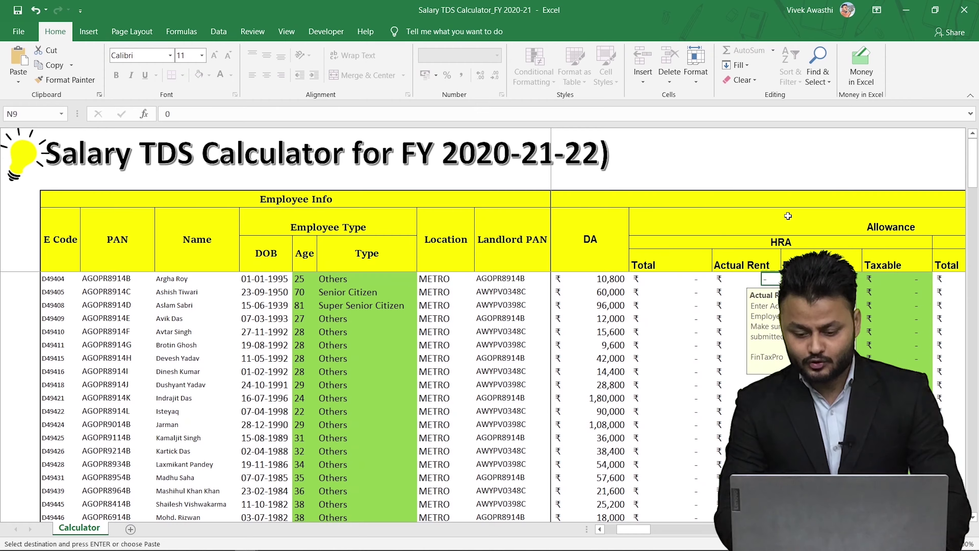
{"action": "key", "text": "alt+Tab"}
{"action": "key", "text": "Right"}
{"action": "key", "text": "ctrl+shift+Down"}
{"action": "key", "text": "ctrl+c"}
{"action": "key", "text": "alt+Tab"}
{"action": "key", "text": "ctrl+alt+v"}
{"action": "key", "text": "v"}
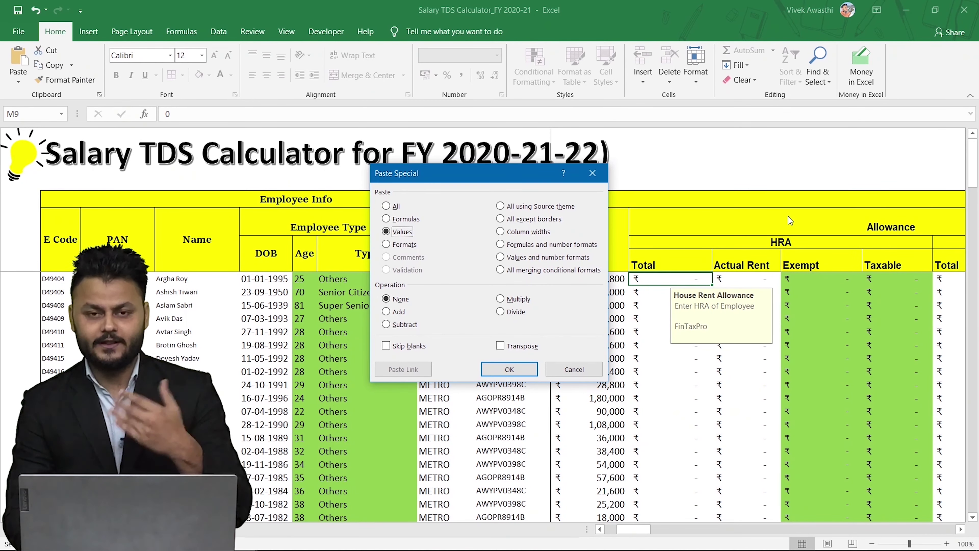
{"action": "key", "text": "Return"}
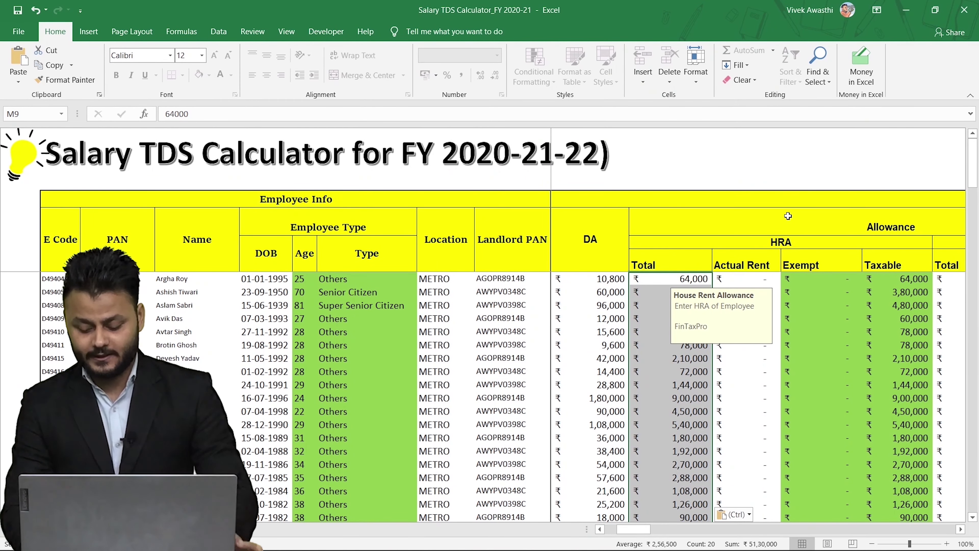
- Copy all Actual Rent paid by employee entries from the Income Tax Information table and paste them as values into the calculator's Actual Rent column
{"action": "key", "text": "Right"}
{"action": "key", "text": "alt+Tab"}
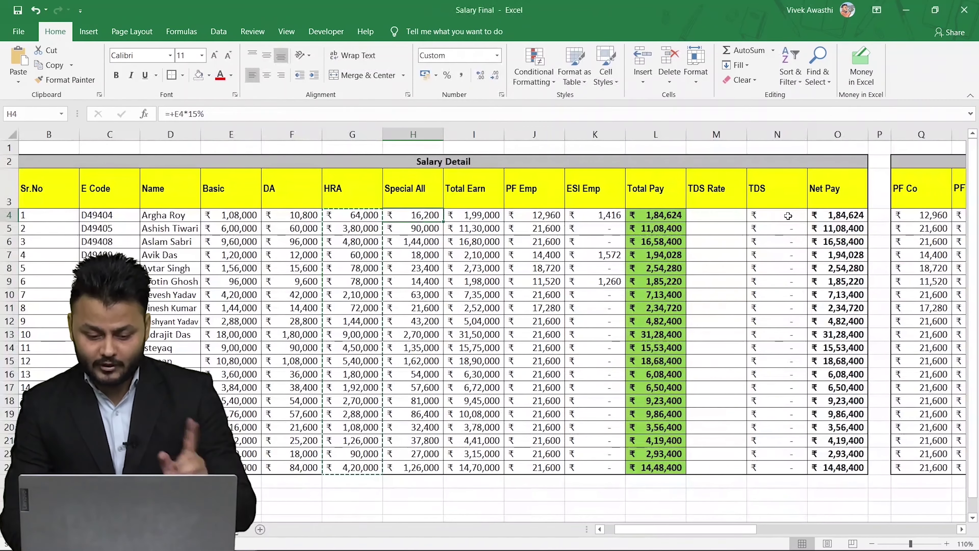
{"action": "key", "text": "alt+Tab"}
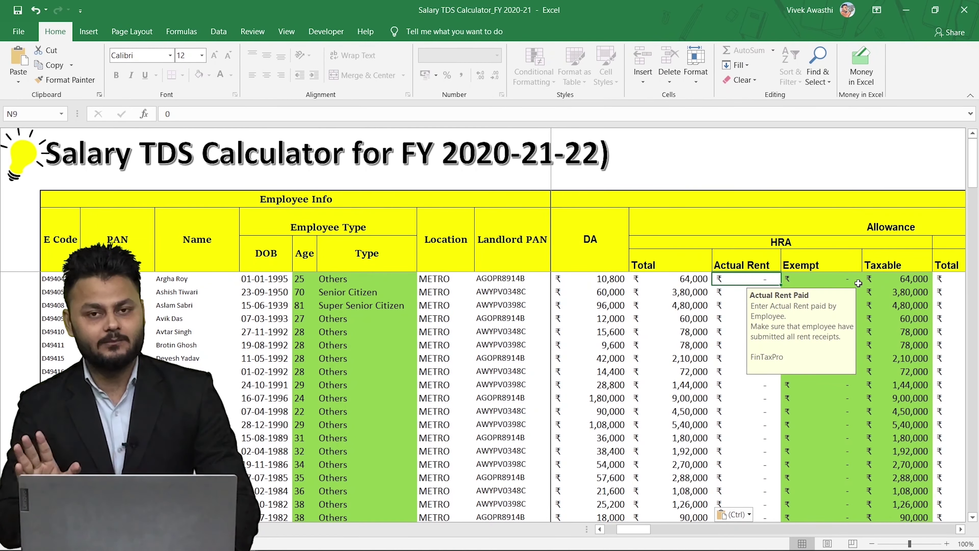
{"action": "key", "text": "alt+Tab"}
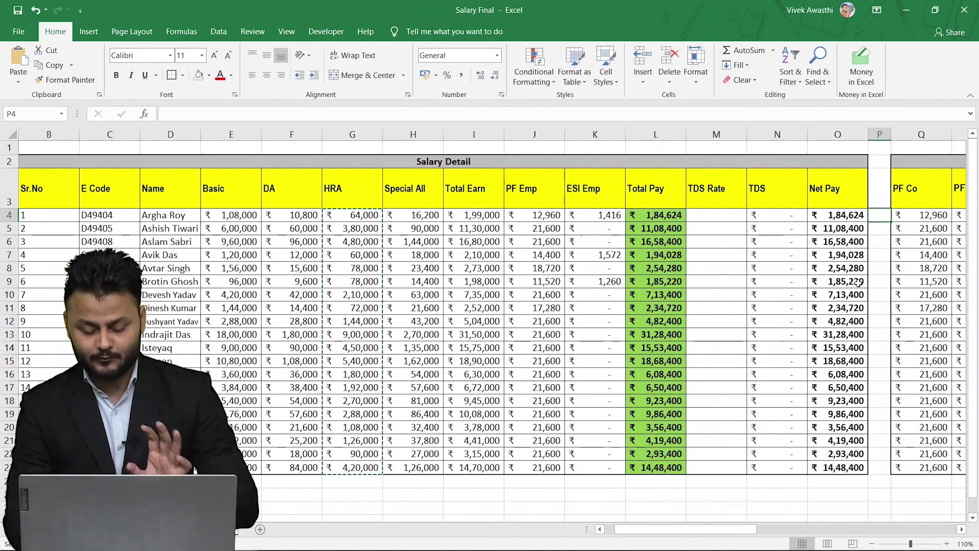
{"action": "key", "text": "Right"}
{"action": "key", "text": "Right"}
{"action": "key", "text": "Right"}
{"action": "key", "text": "Right"}
{"action": "key", "text": "Right"}
{"action": "key", "text": "Right"}
{"action": "key", "text": "Right"}
{"action": "key", "text": "Right"}
{"action": "key", "text": "Right"}
{"action": "key", "text": "Right"}
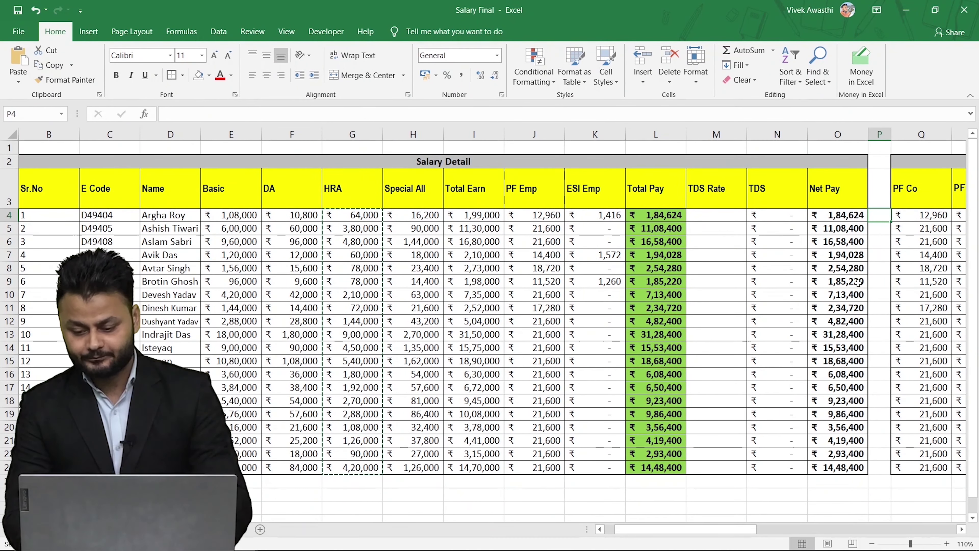
{"action": "key", "text": "Right"}
{"action": "key", "text": "Right"}
{"action": "key", "text": "Right"}
{"action": "key", "text": "Right"}
{"action": "key", "text": "Right"}
{"action": "key", "text": "Right"}
{"action": "key", "text": "Right"}
{"action": "key", "text": "Right"}
{"action": "key", "text": "Right"}
{"action": "key", "text": "Right"}
{"action": "key", "text": "Right"}
{"action": "key", "text": "Right"}
{"action": "key", "text": "Right"}
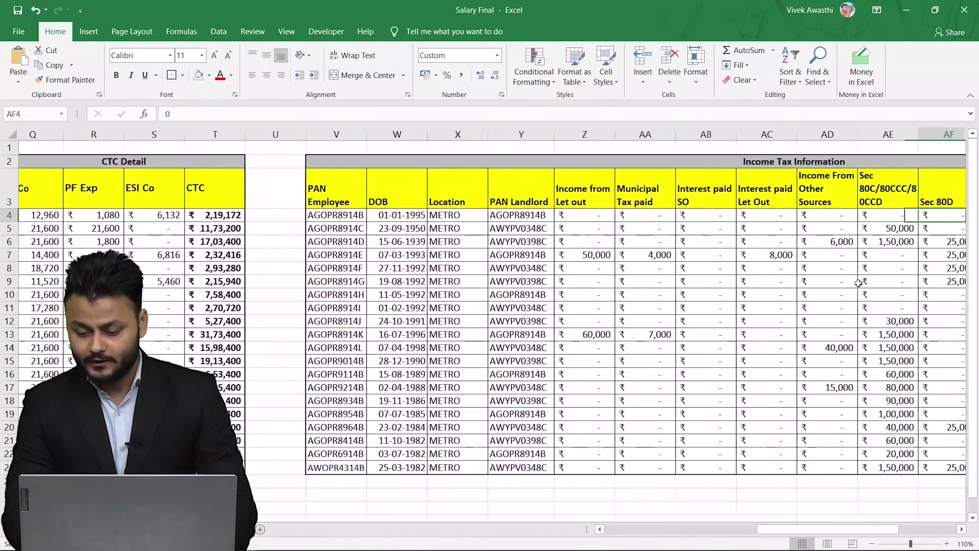
{"action": "key", "text": "Right"}
{"action": "key", "text": "Left"}
{"action": "key", "text": "Left"}
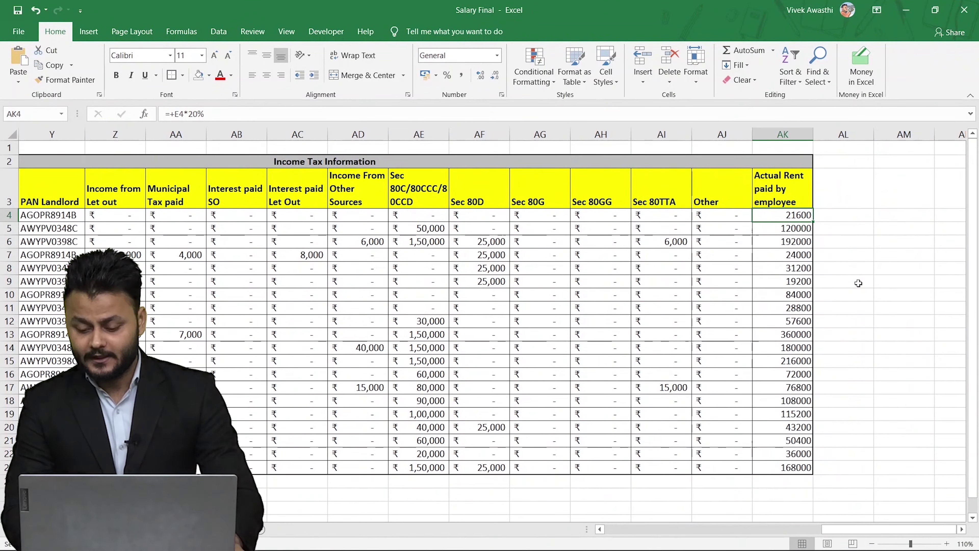
{"action": "key", "text": "ctrl+shift+Down"}
{"action": "key", "text": "ctrl+c"}
{"action": "key", "text": "alt+Tab"}
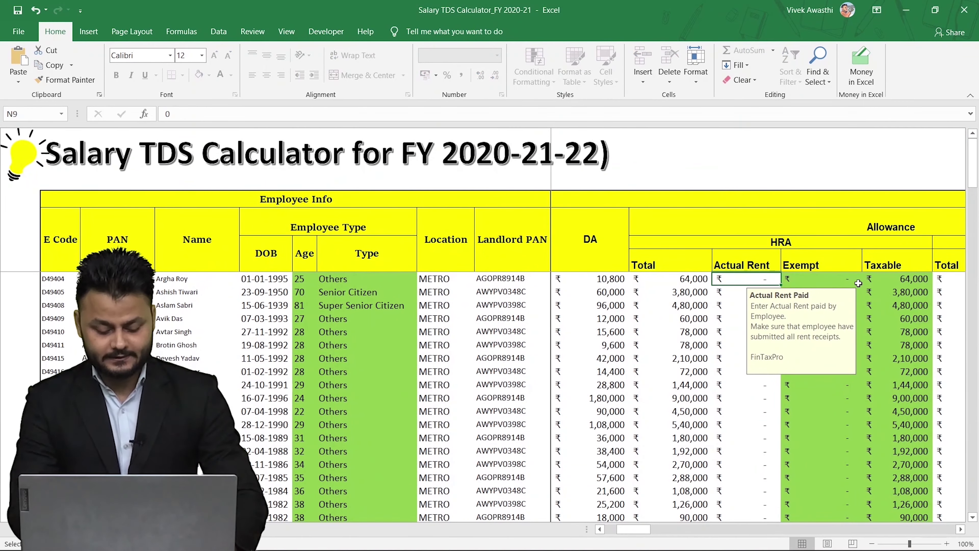
{"action": "key", "text": "ctrl+alt+v"}
{"action": "key", "text": "v"}
{"action": "key", "text": "Return"}
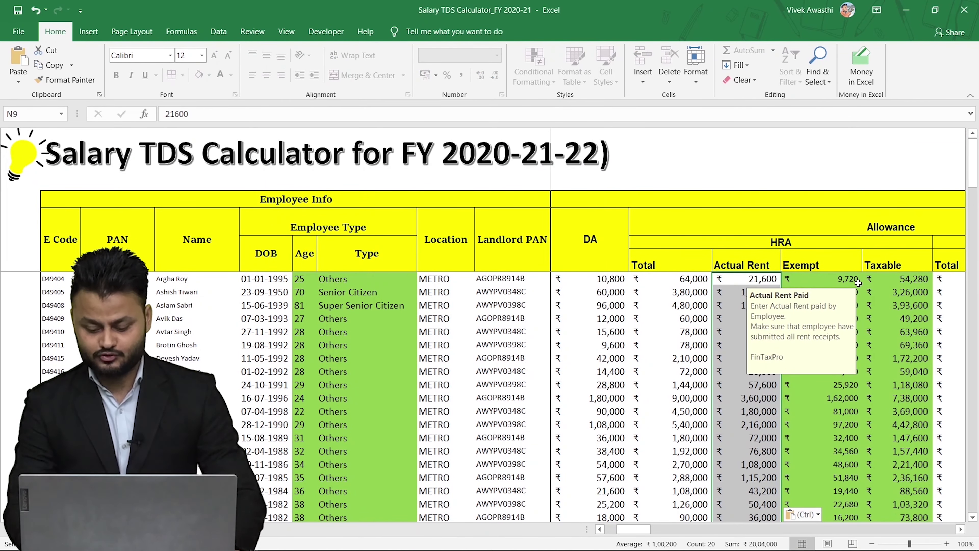
- Examine the auto-populated HRA Exempt and Taxable columns and their cell notes in the calculator
{"action": "key", "text": "Right"}
{"action": "key", "text": "Right"}
{"action": "key", "text": "Right"}
{"action": "key", "text": "Right"}
{"action": "key", "text": "Left"}
{"action": "key", "text": "Left"}
{"action": "key", "text": "Left"}
{"action": "key", "text": "Left"}
{"action": "key", "text": "Left"}
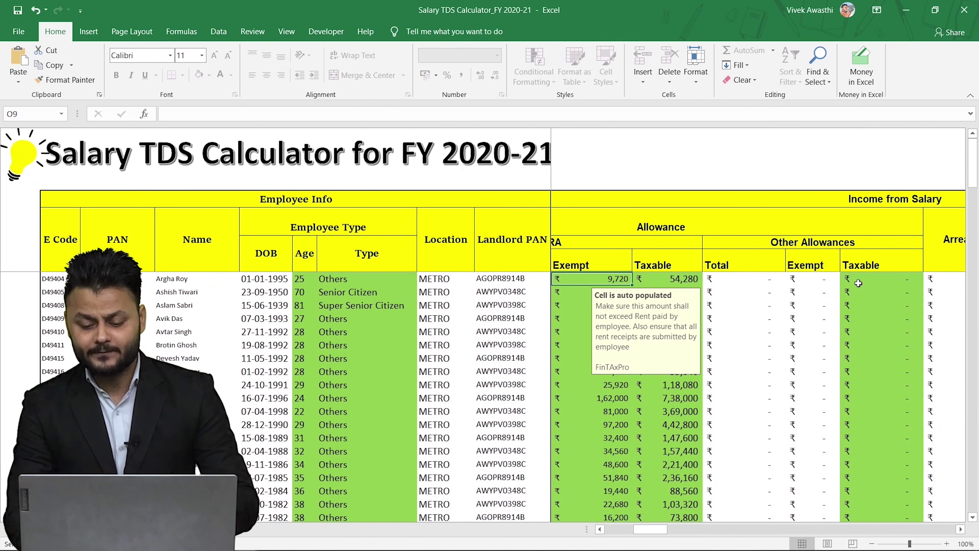
{"action": "key", "text": "Right"}
{"action": "key", "text": "Right"}
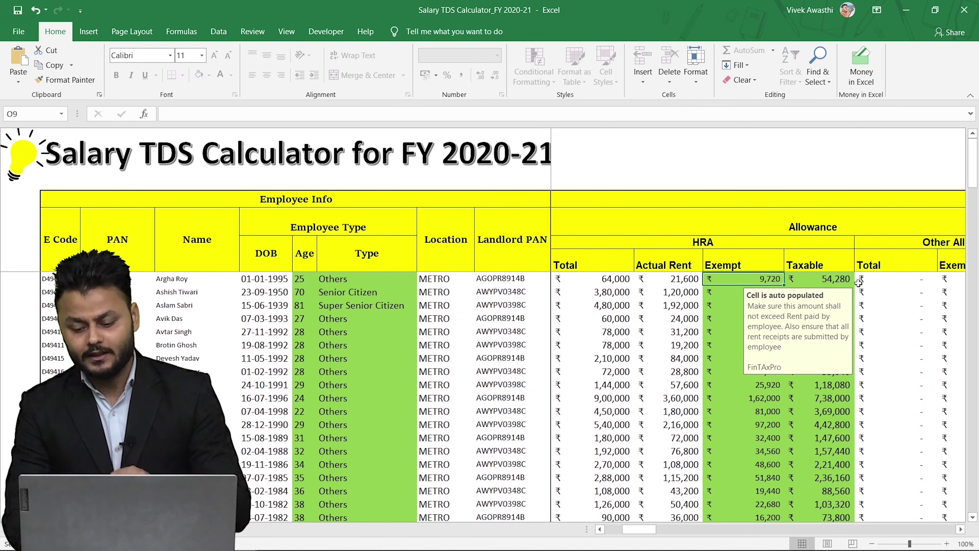
{"action": "key", "text": "Right"}
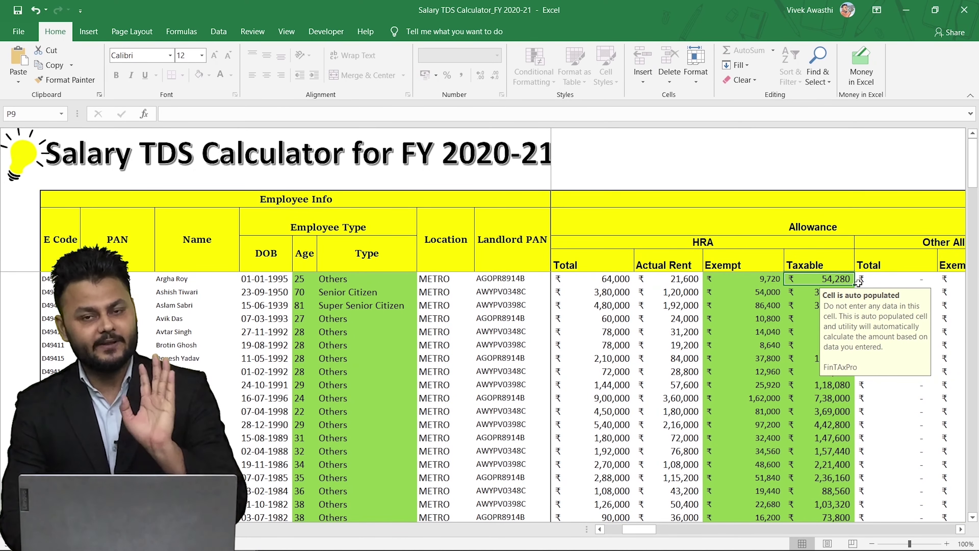
- Copy all employees' Special All amounts from the Salary Detail table and paste them as values into the calculator's Other Allowances Total column
{"action": "key", "text": "Right"}
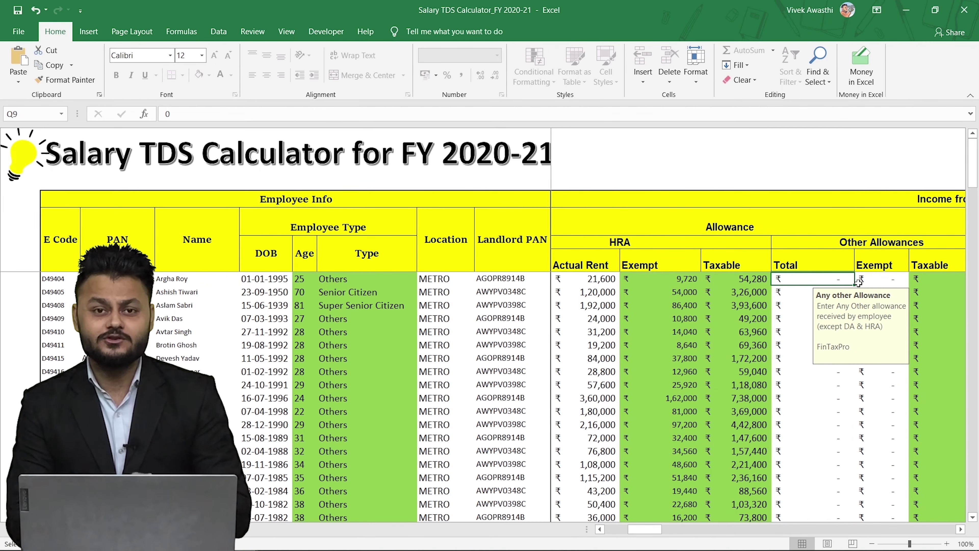
{"action": "key", "text": "alt+Tab"}
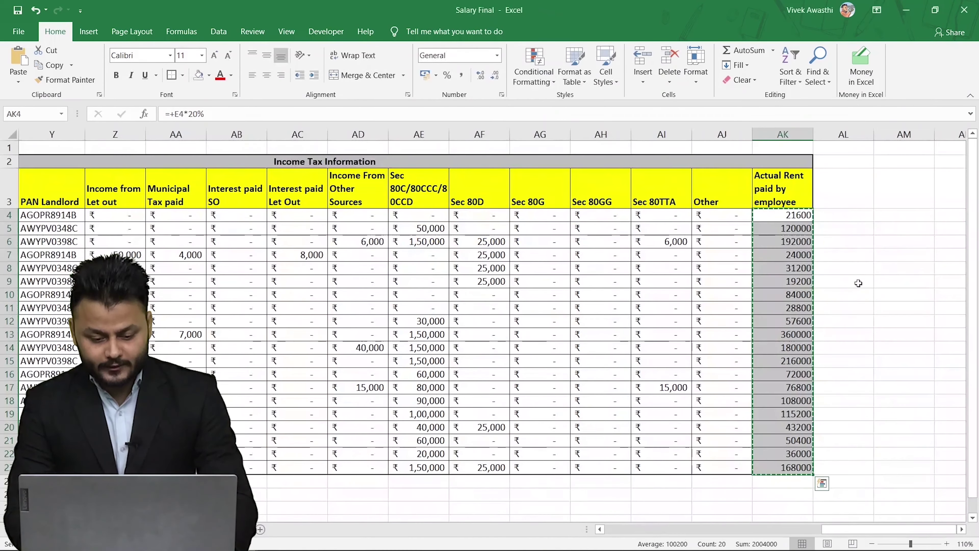
{"action": "key", "text": "Left"}
{"action": "key", "text": "Left"}
{"action": "key", "text": "Left"}
{"action": "key", "text": "Left"}
{"action": "key", "text": "Left"}
{"action": "key", "text": "Left"}
{"action": "key", "text": "Left"}
{"action": "key", "text": "Left"}
{"action": "key", "text": "Left"}
{"action": "key", "text": "Left"}
{"action": "key", "text": "Left"}
{"action": "key", "text": "Left"}
{"action": "key", "text": "Left"}
{"action": "key", "text": "Left"}
{"action": "key", "text": "Left"}
{"action": "key", "text": "Left"}
{"action": "key", "text": "Left"}
{"action": "key", "text": "Left"}
{"action": "key", "text": "Left"}
{"action": "key", "text": "Left"}
{"action": "key", "text": "Left"}
{"action": "key", "text": "Left"}
{"action": "key", "text": "Left"}
{"action": "key", "text": "Left"}
{"action": "key", "text": "Left"}
{"action": "key", "text": "Left"}
{"action": "key", "text": "Left"}
{"action": "key", "text": "Left"}
{"action": "key", "text": "Left"}
{"action": "key", "text": "Left"}
{"action": "key", "text": "Left"}
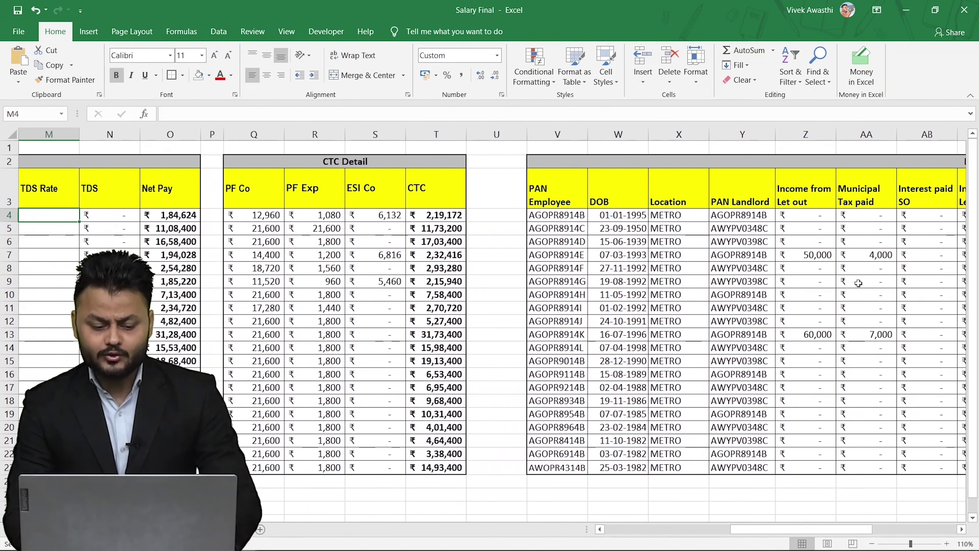
{"action": "key", "text": "Right"}
{"action": "key", "text": "Right"}
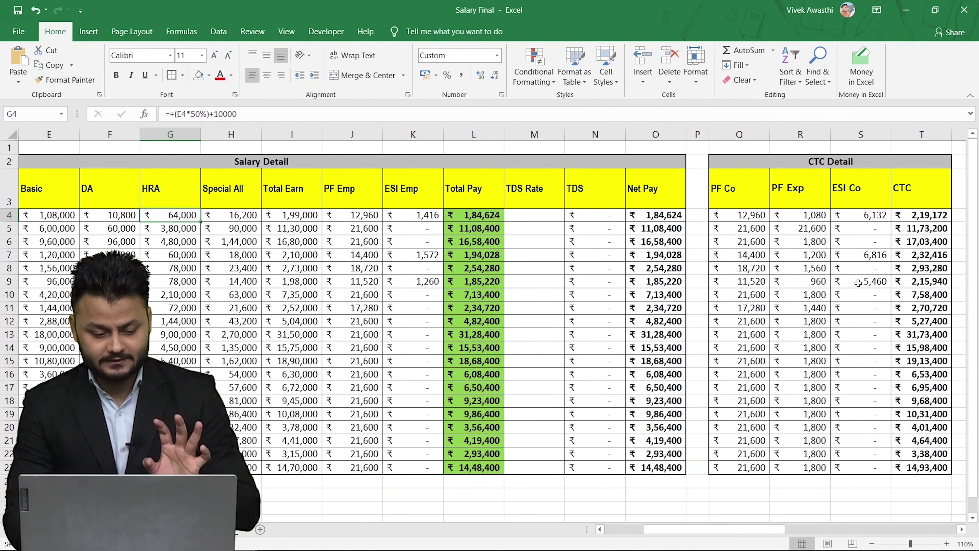
{"action": "key", "text": "Left"}
{"action": "key", "text": "Left"}
{"action": "key", "text": "Right"}
{"action": "key", "text": "Right"}
{"action": "key", "text": "Right"}
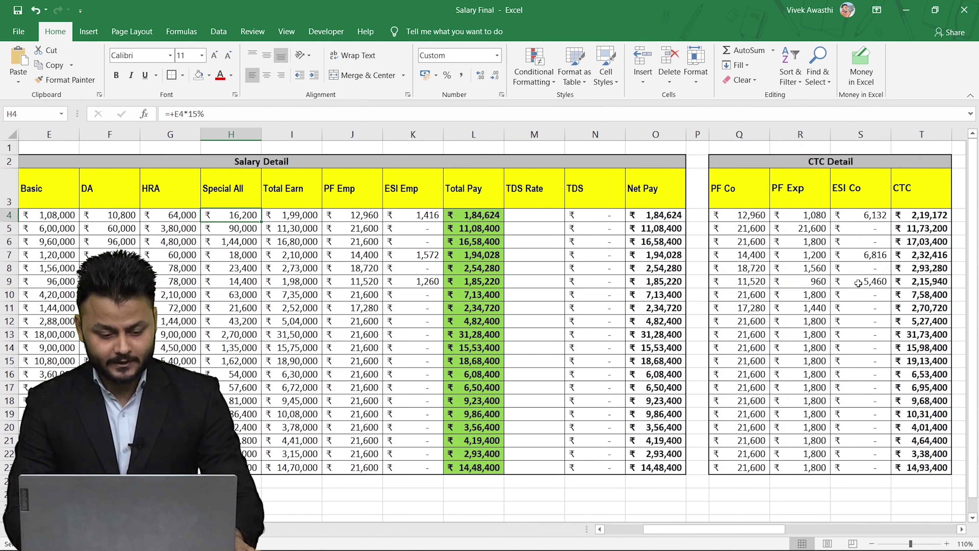
{"action": "key", "text": "ctrl+shift+Down"}
{"action": "key", "text": "alt+Tab"}
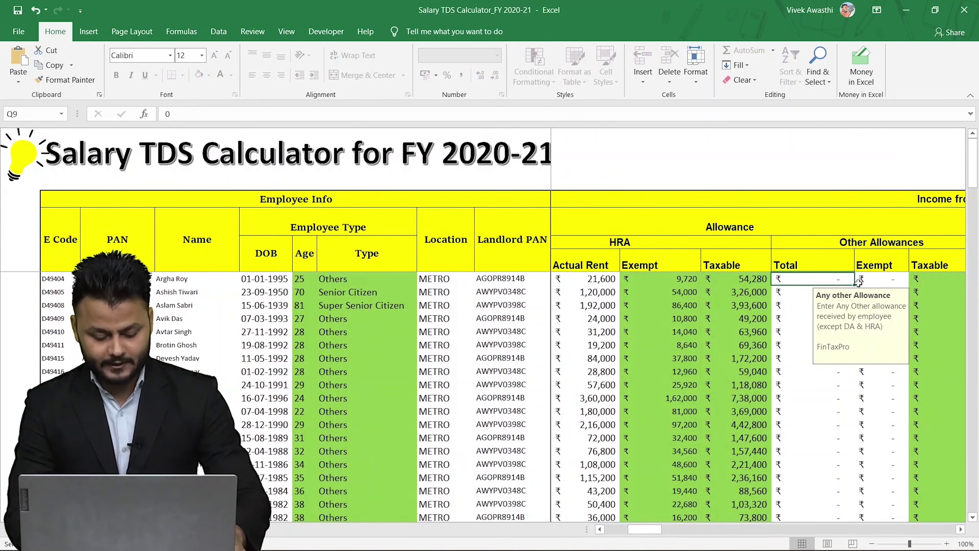
{"action": "key", "text": "ctrl+alt+v"}
{"action": "key", "text": "v"}
{"action": "key", "text": "Return"}
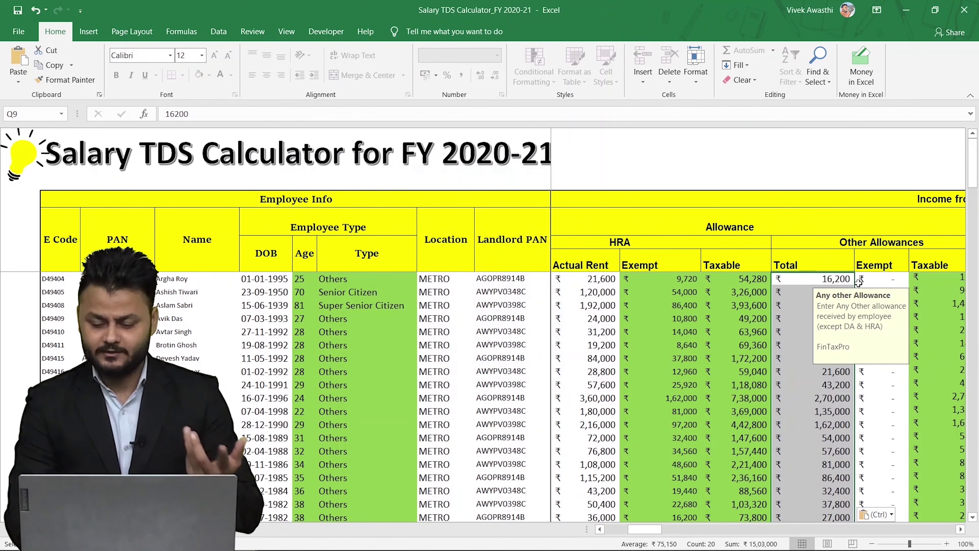
- Examine the Other Allowances Exempt and Taxable, Arrear and Incentive/Bonus/Overtime columns, and check the Salary Detail table for matching data
{"action": "left_click", "coordinate": [859, 283]}
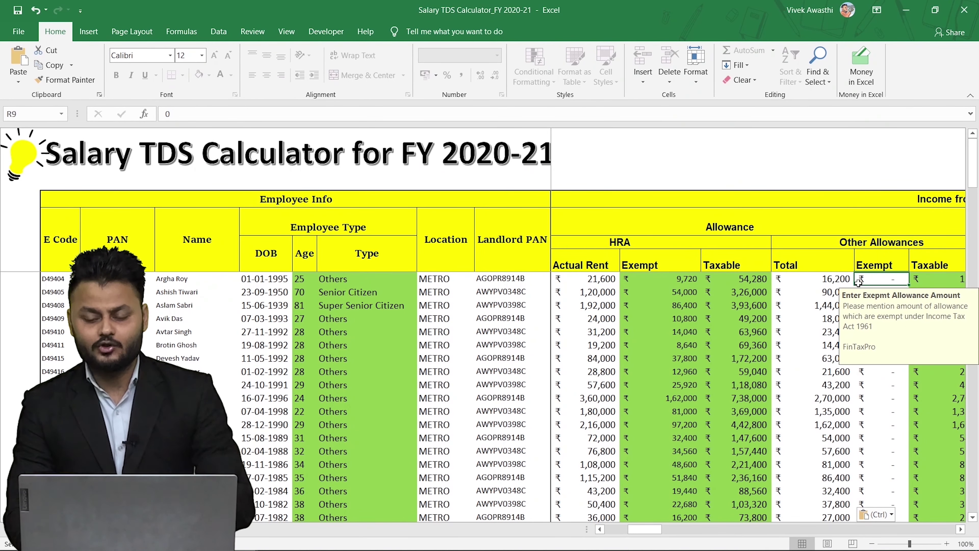
{"action": "scroll", "coordinate": [859, 282], "scroll_direction": "right", "scroll_amount": 2}
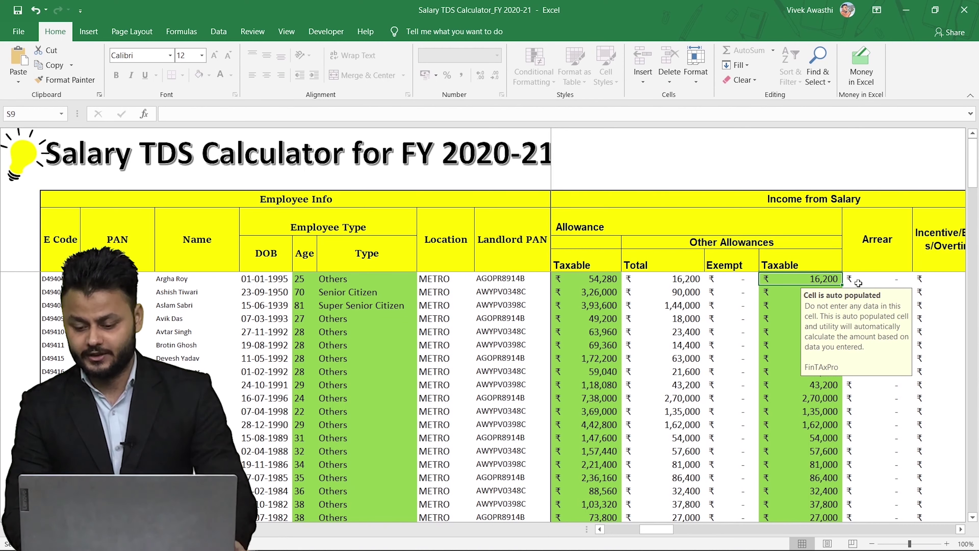
{"action": "left_click", "coordinate": [859, 283]}
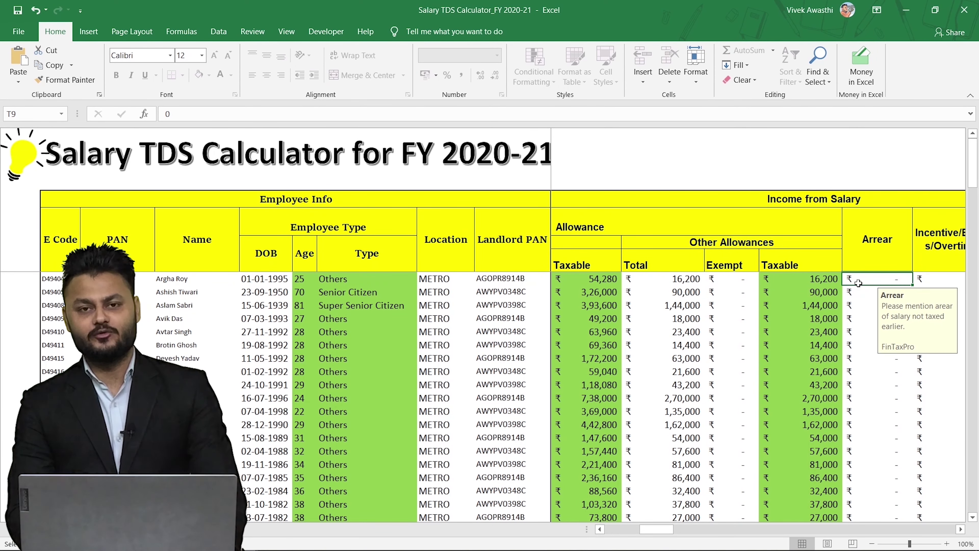
{"action": "key", "text": "Right"}
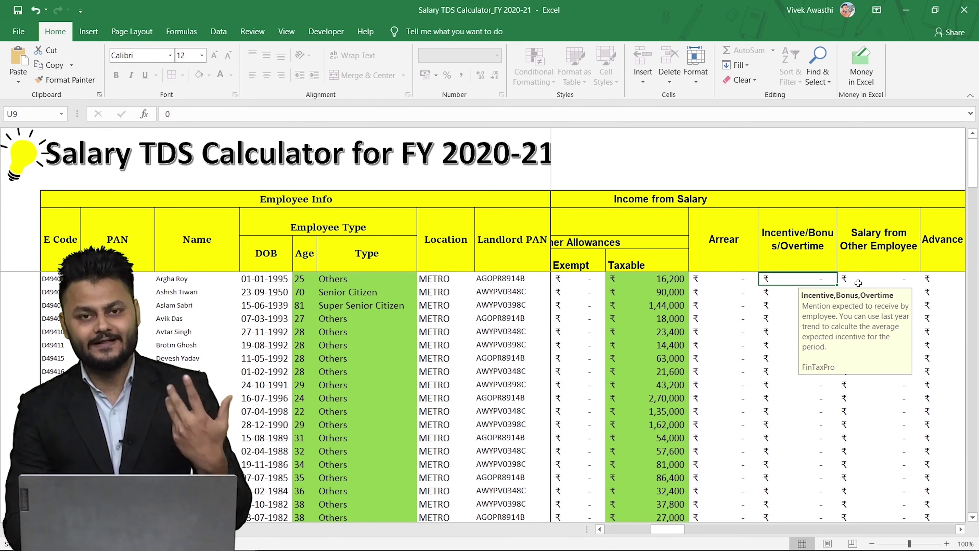
{"action": "key", "text": "alt+Tab"}
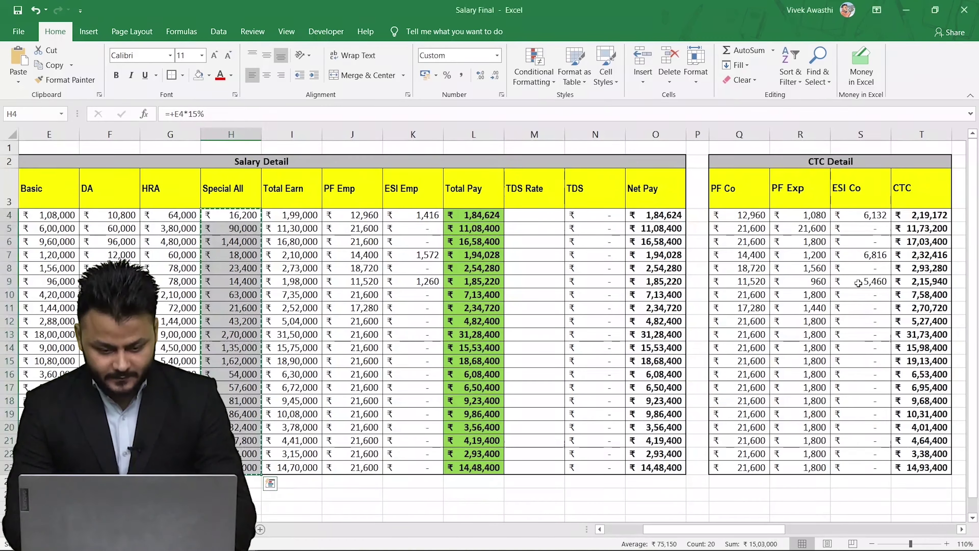
{"action": "scroll", "coordinate": [859, 283], "scroll_direction": "left", "scroll_amount": 2}
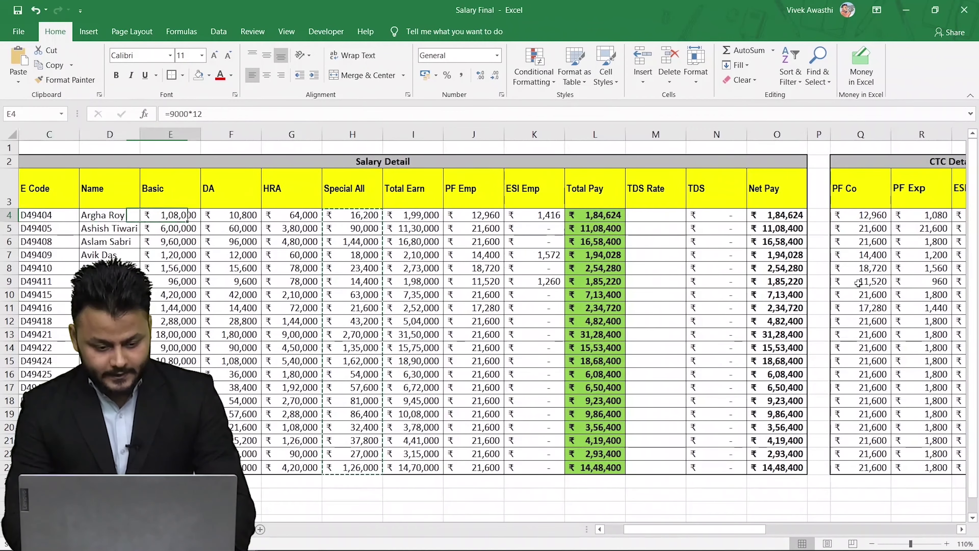
{"action": "key", "text": "Right"}
{"action": "key", "text": "Right"}
{"action": "key", "text": "alt+Tab"}
- Examine the Salary from Other Employee, Advance Salary, Advance Deduction and PT Deduction columns and their cell notes in the calculator
{"action": "key", "text": "Right"}
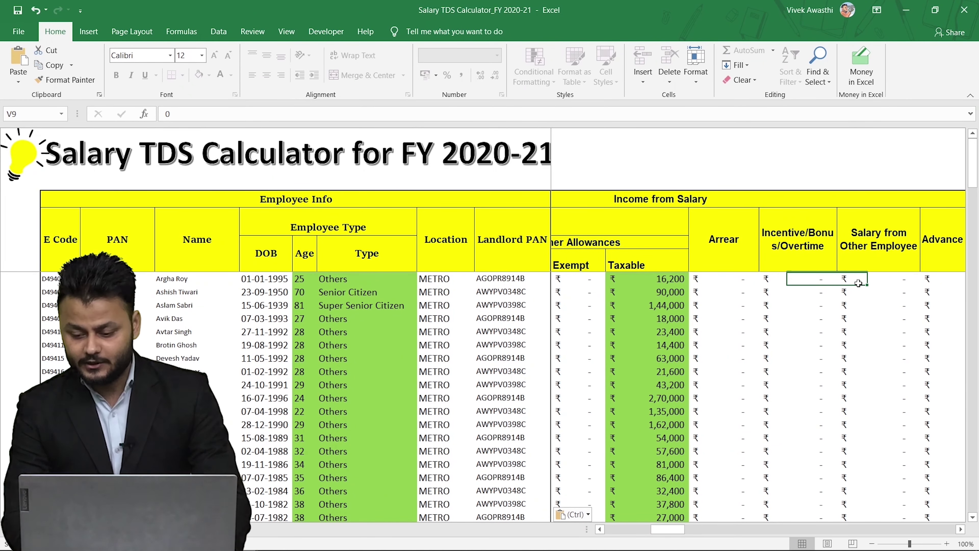
{"action": "key", "text": "Right"}
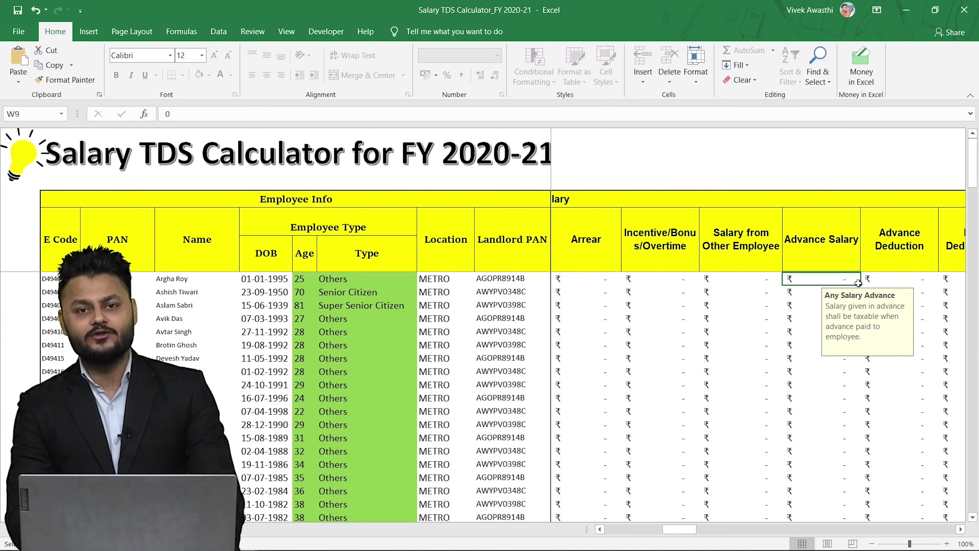
{"action": "key", "text": "Right"}
{"action": "key", "text": "Right"}
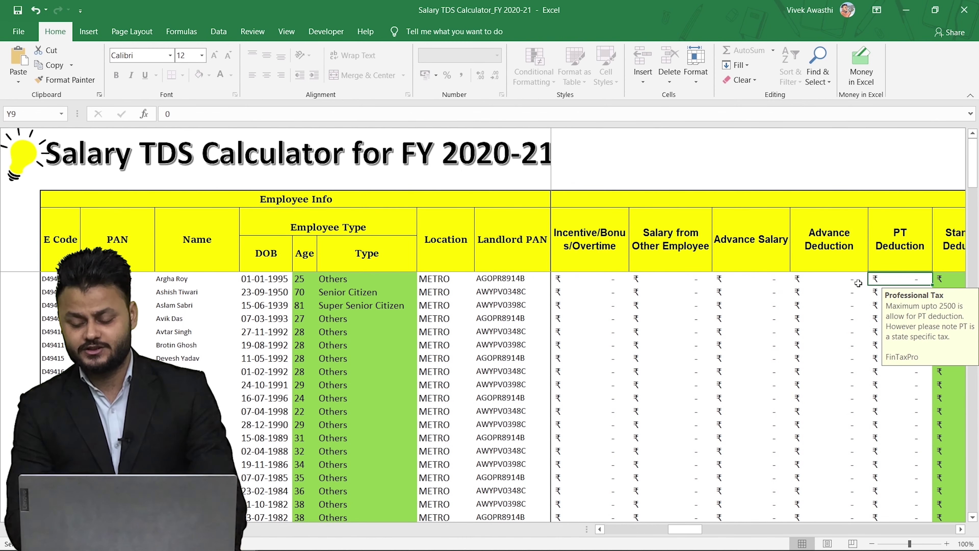
{"action": "key", "text": "Right"}
{"action": "key", "text": "Left"}
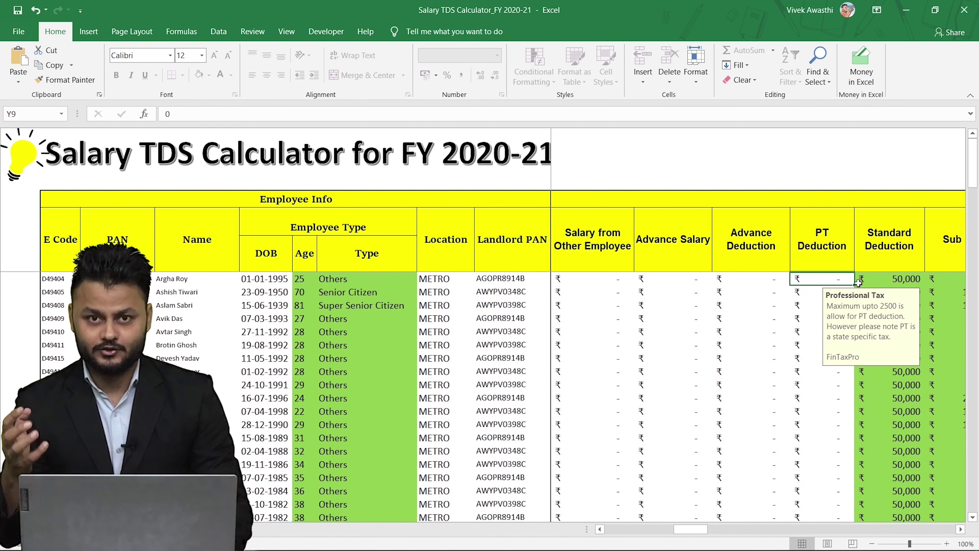
{"action": "key", "text": "Left"}
{"action": "key", "text": "Left"}
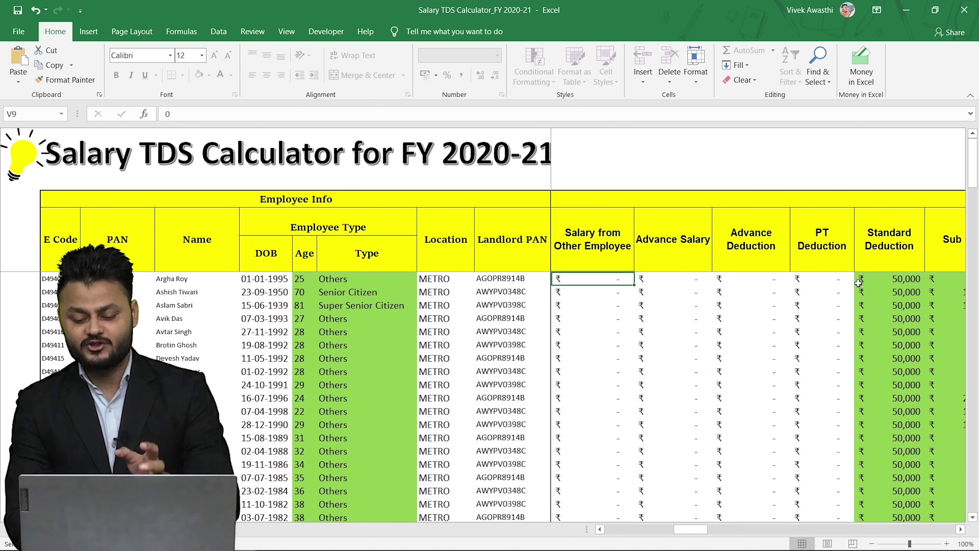
{"action": "key", "text": "Right"}
{"action": "key", "text": "Right"}
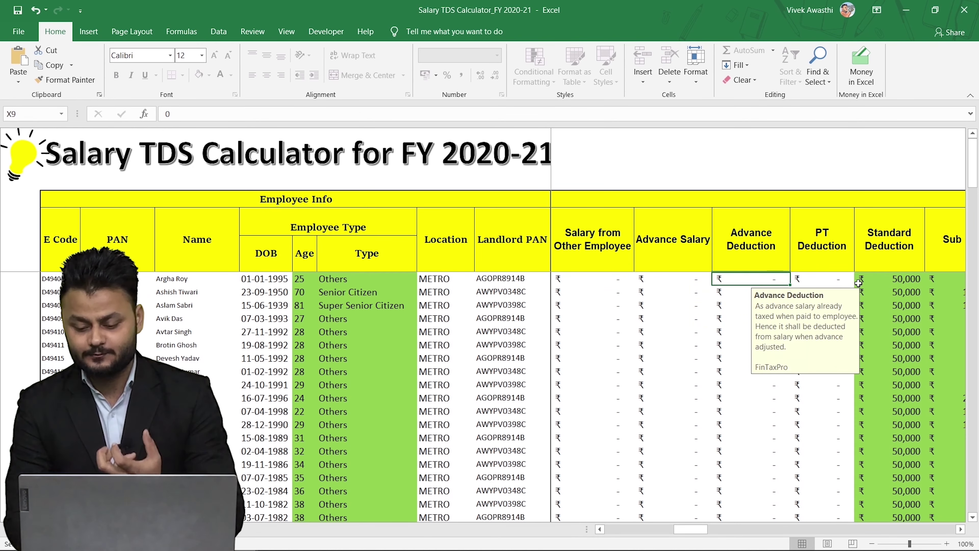
- Check the earning and deduction columns of the Salary Detail table in the Salary Final workbook for advance or professional tax data
{"action": "key", "text": "alt+Tab"}
{"action": "key", "text": "Left"}
{"action": "key", "text": "Left"}
{"action": "key", "text": "Right"}
{"action": "key", "text": "Right"}
{"action": "key", "text": "Right"}
{"action": "key", "text": "Right"}
{"action": "key", "text": "Right"}
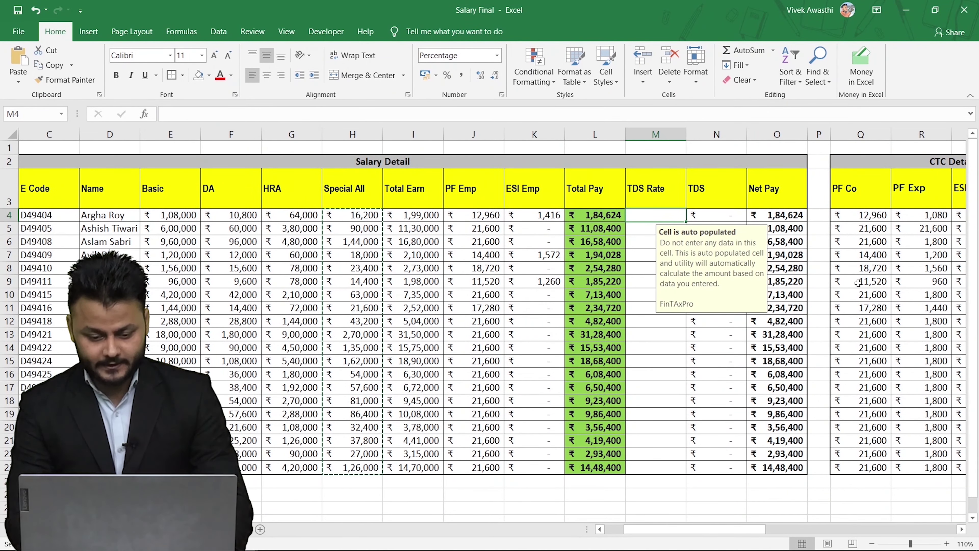
{"action": "key", "text": "Left"}
{"action": "key", "text": "Left"}
{"action": "key", "text": "Left"}
{"action": "key", "text": "Left"}
{"action": "key", "text": "alt+Tab"}
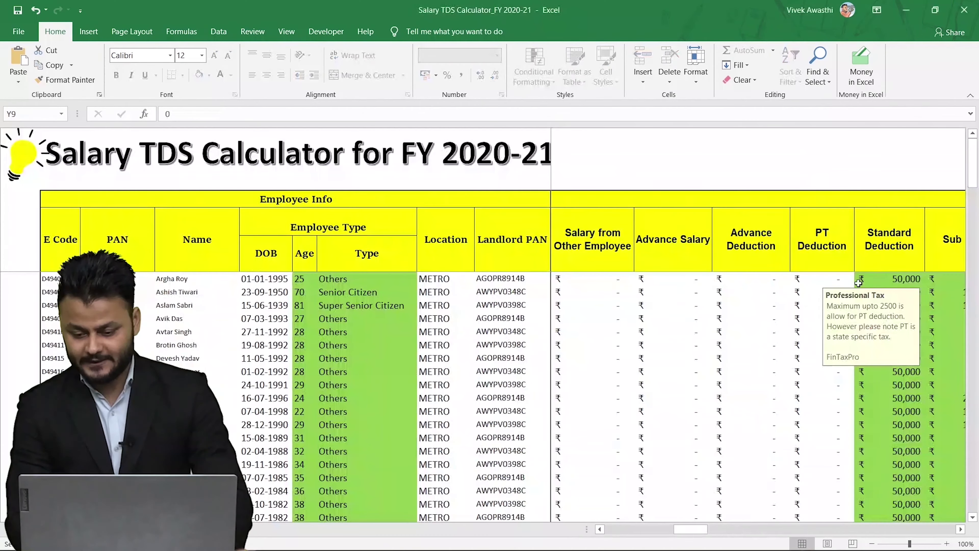
- Examine the auto-populated Standard Deduction and Sub Total columns of the Income from Salary section
{"action": "key", "text": "Right"}
{"action": "key", "text": "Right"}
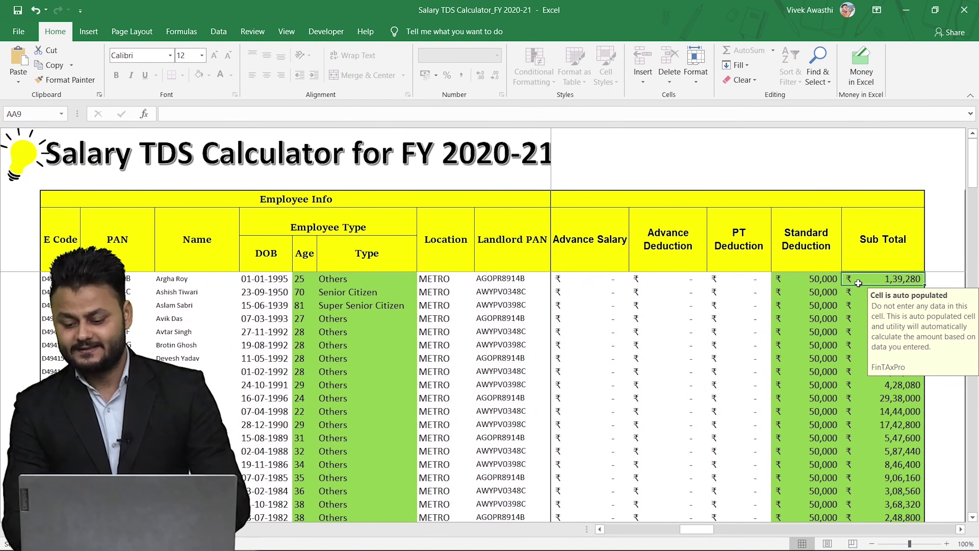
{"action": "key", "text": "Left"}
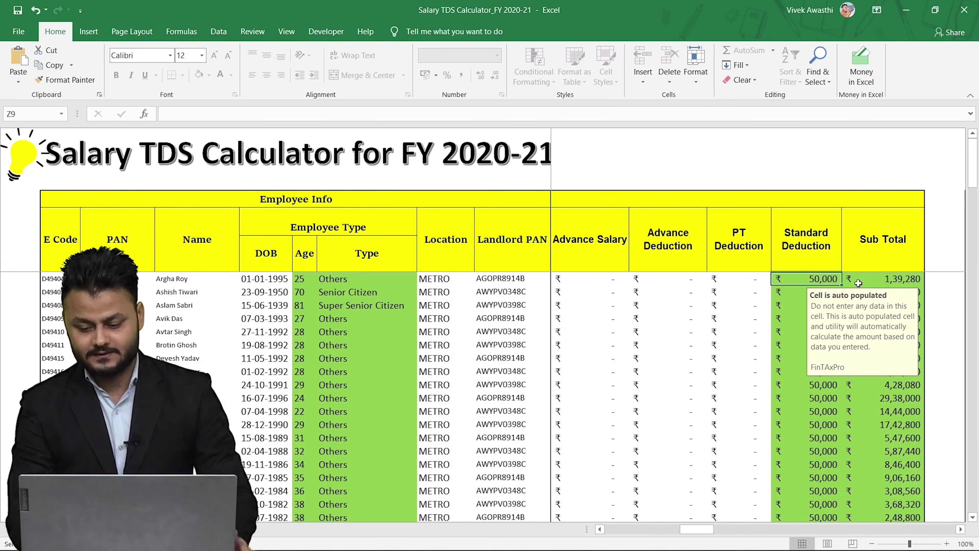
- Copy all Income from Let out entries from the Income Tax Information table and paste them as values into the calculator's Income from HP column
{"action": "key", "text": "Right"}
{"action": "key", "text": "Right"}
{"action": "key", "text": "Right"}
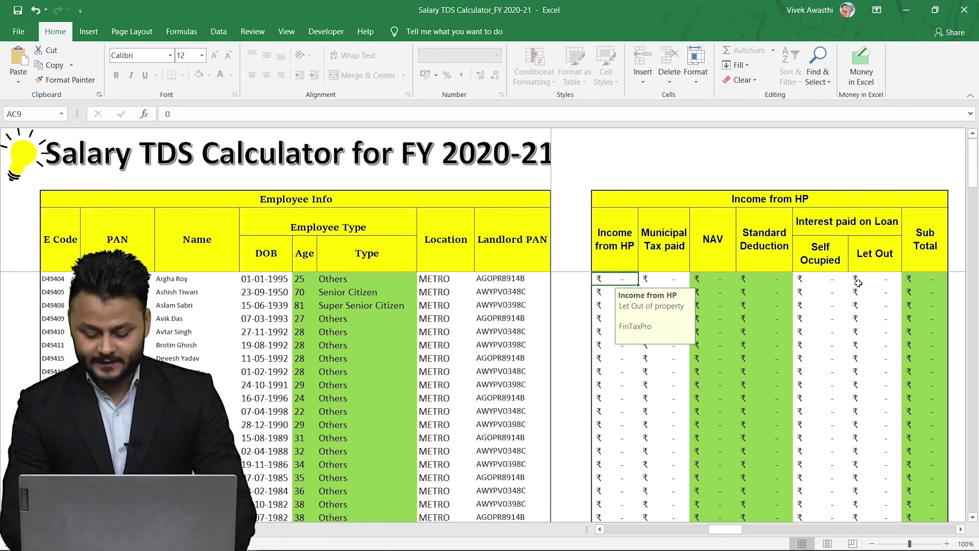
{"action": "key", "text": "ctrl+Tab"}
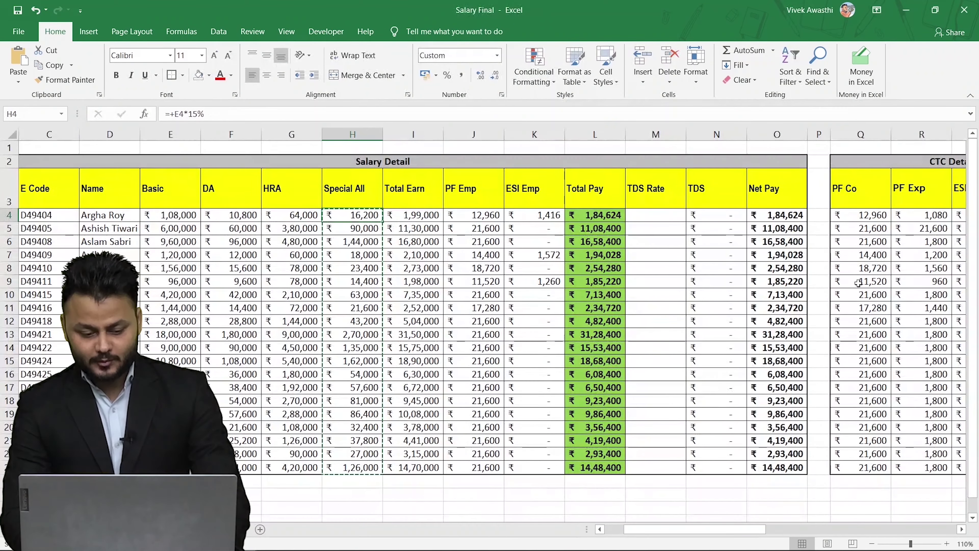
{"action": "key", "text": "Right"}
{"action": "key", "text": "Right"}
{"action": "key", "text": "Right"}
{"action": "key", "text": "Right"}
{"action": "key", "text": "Right"}
{"action": "key", "text": "Right"}
{"action": "key", "text": "Right"}
{"action": "key", "text": "Right"}
{"action": "key", "text": "Right"}
{"action": "key", "text": "Right"}
{"action": "key", "text": "Right"}
{"action": "key", "text": "Right"}
{"action": "key", "text": "Right"}
{"action": "key", "text": "Right"}
{"action": "key", "text": "Right"}
{"action": "key", "text": "Right"}
{"action": "key", "text": "Right"}
{"action": "key", "text": "Right"}
{"action": "key", "text": "Right"}
{"action": "key", "text": "Right"}
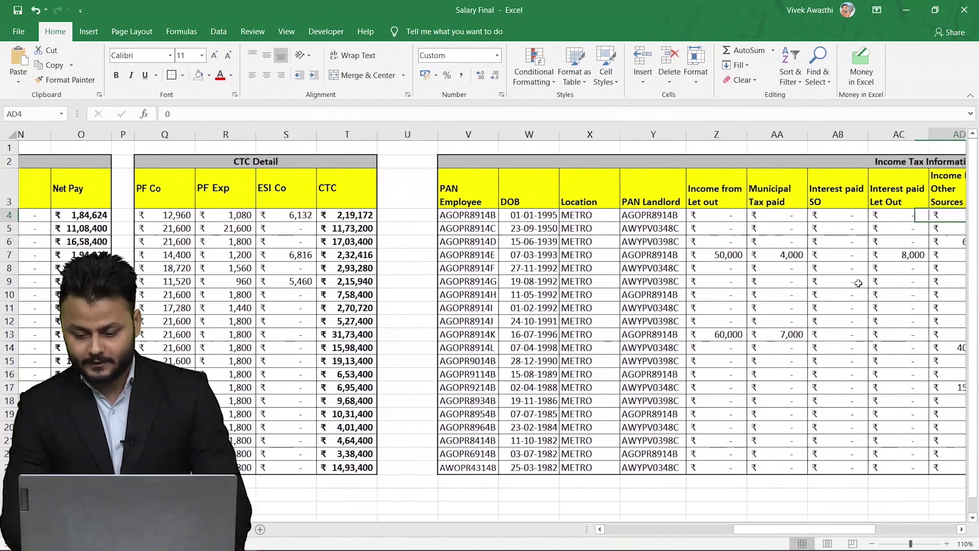
{"action": "key", "text": "Right"}
{"action": "key", "text": "Left"}
{"action": "key", "text": "Left"}
{"action": "key", "text": "Left"}
{"action": "key", "text": "Left"}
{"action": "key", "text": "Left"}
{"action": "key", "text": "Left"}
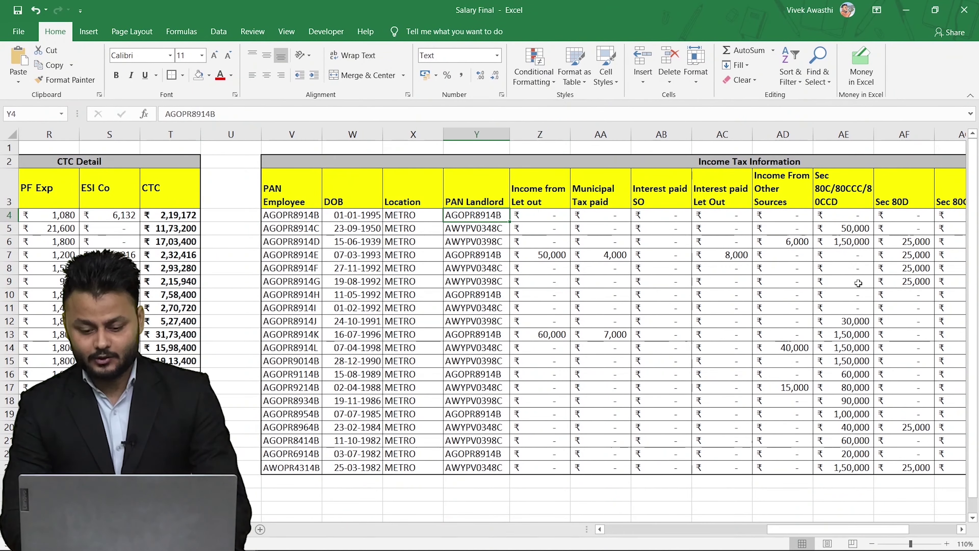
{"action": "key", "text": "Right"}
{"action": "key", "text": "ctrl+shift+Down"}
{"action": "key", "text": "ctrl+c"}
{"action": "key", "text": "alt+Tab"}
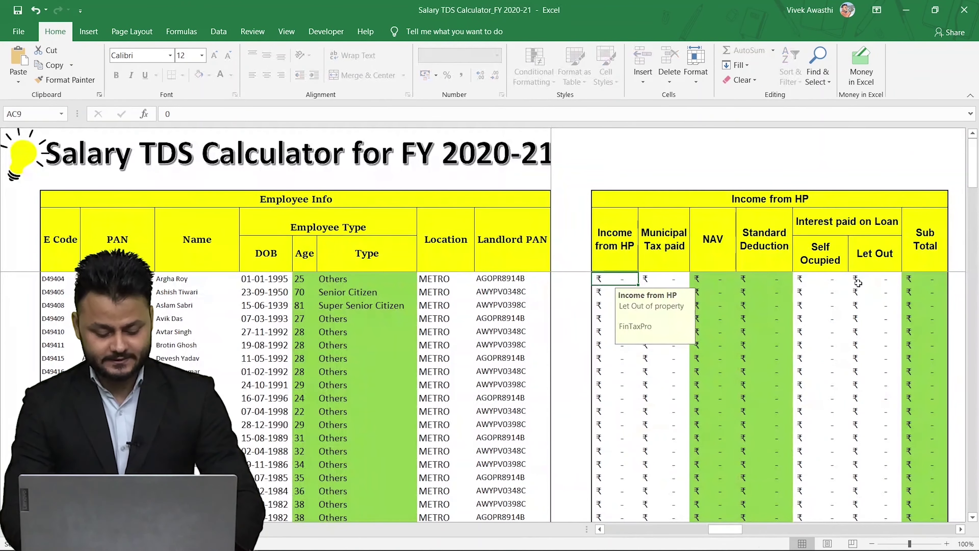
{"action": "key", "text": "ctrl+alt+v"}
{"action": "key", "text": "Return"}
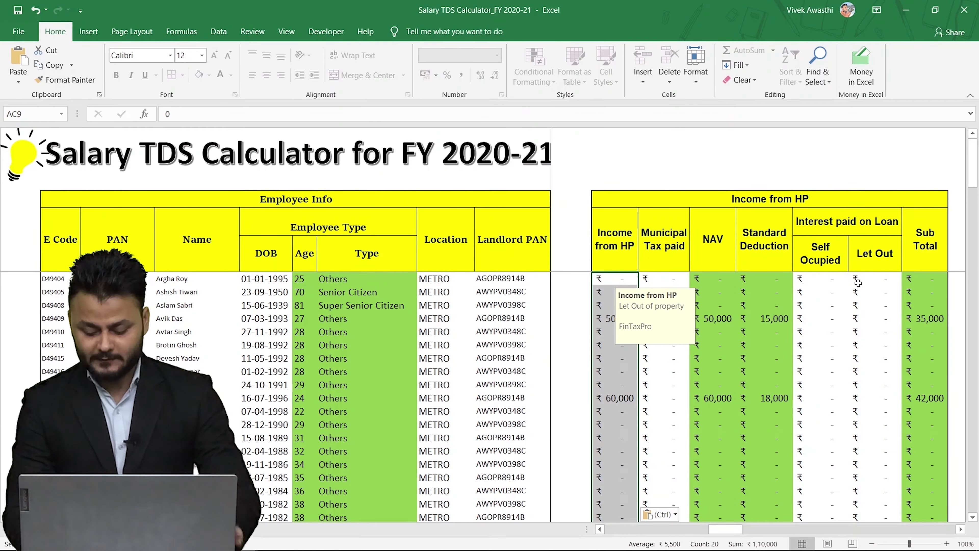
- Copy all Municipal Tax paid entries from the Income Tax Information table and paste them as values into the calculator's Municipal Tax paid column
{"action": "key", "text": "Right"}
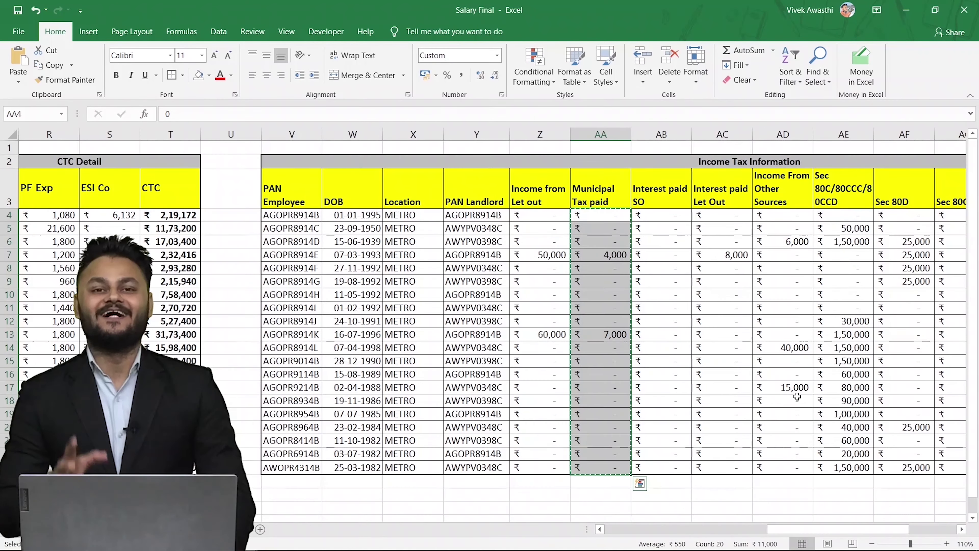
{"action": "key", "text": "alt+Tab"}
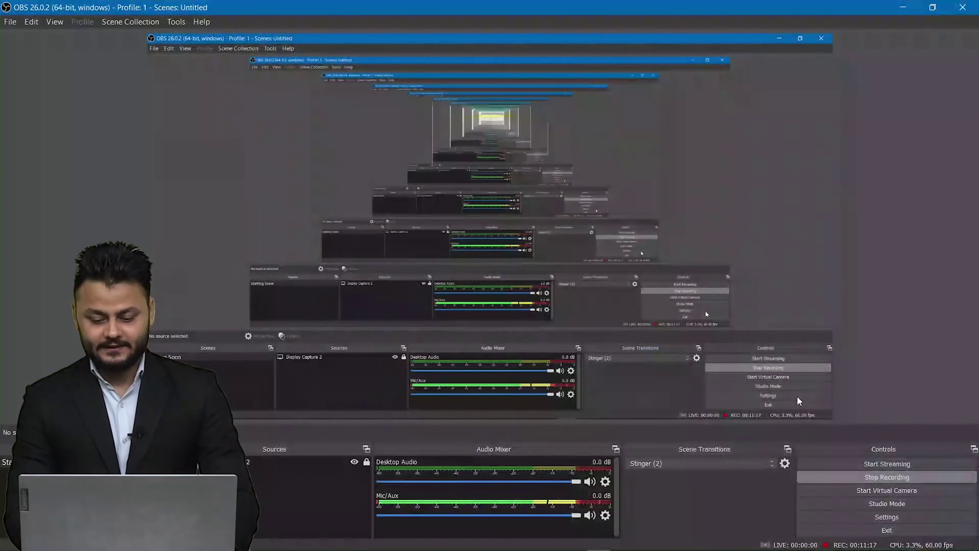
{"action": "key", "text": "alt+Tab"}
{"action": "key", "text": "alt+Tab"}
{"action": "key", "text": "Tab"}
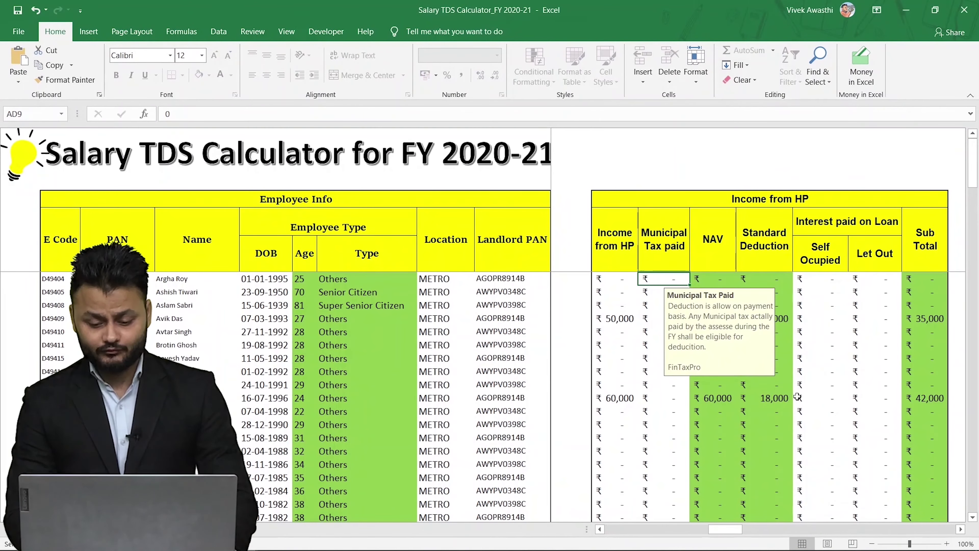
{"action": "key", "text": "ctrl+alt+v"}
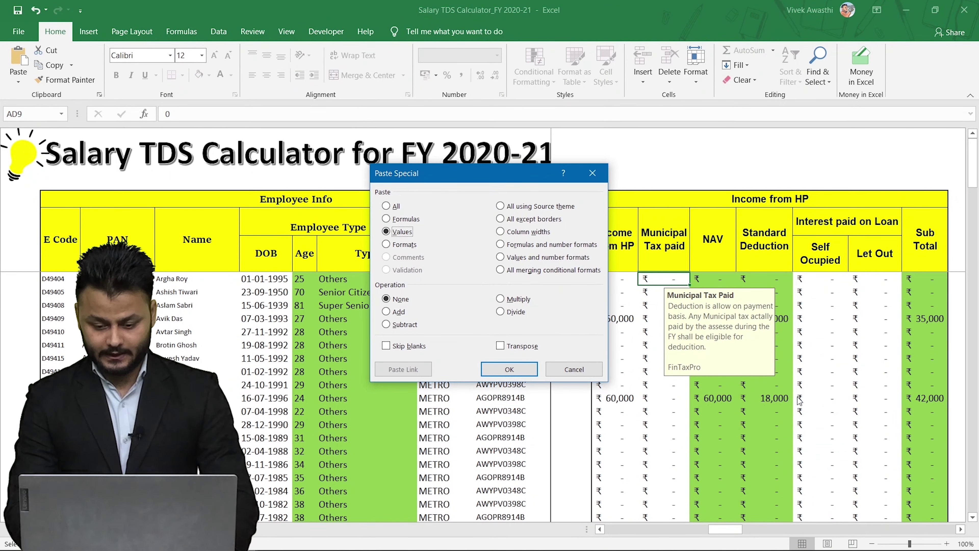
{"action": "key", "text": "Return"}
- Copy all Interest paid SO and Interest paid Let Out entries and paste them as formulas into the calculator's Self Ocupied and Let Out loan interest columns
{"action": "key", "text": "Right"}
{"action": "key", "text": "Right"}
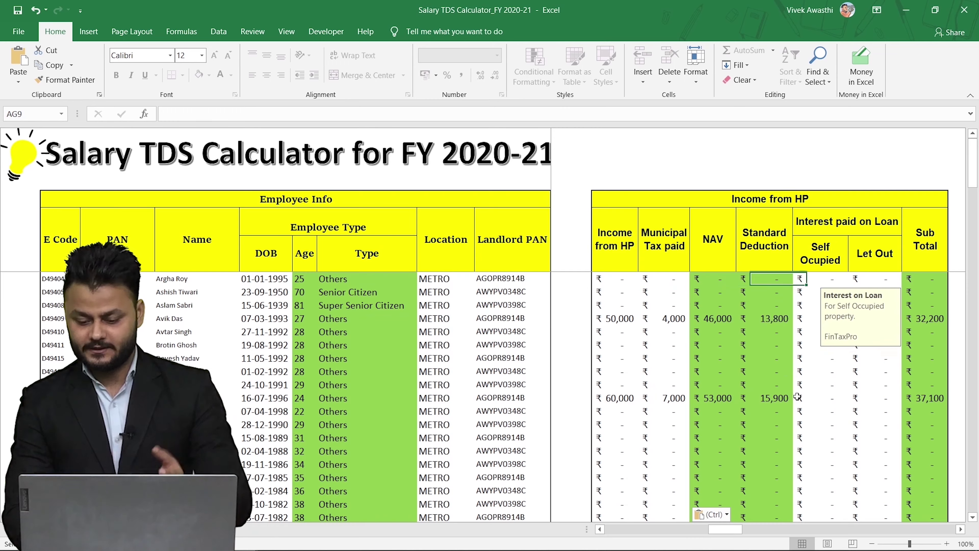
{"action": "scroll", "coordinate": [797, 397], "scroll_direction": "right", "scroll_amount": 3}
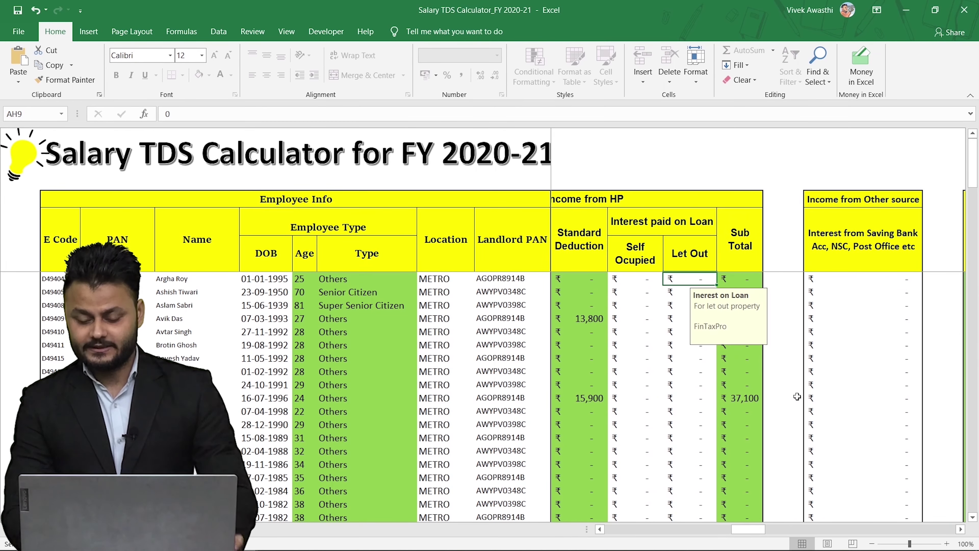
{"action": "key", "text": "alt+Tab"}
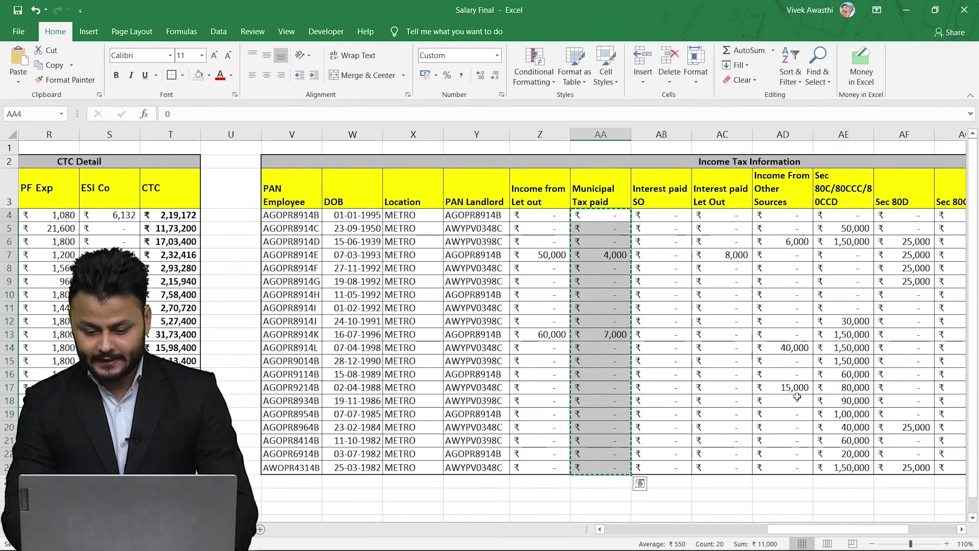
{"action": "key", "text": "Right"}
{"action": "key", "text": "shift+Right"}
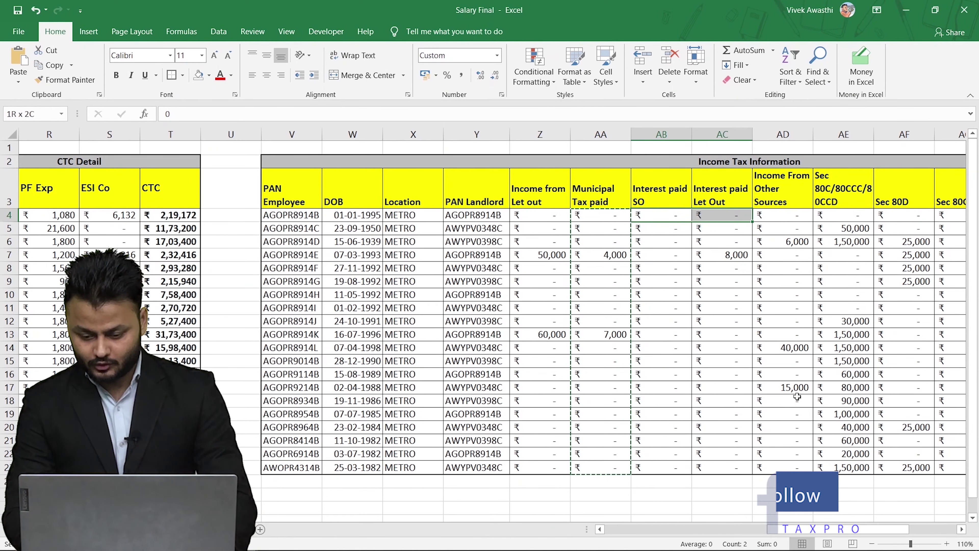
{"action": "key", "text": "ctrl+shift+Down"}
{"action": "key", "text": "ctrl+c"}
{"action": "key", "text": "alt+Tab"}
{"action": "key", "text": "alt"}
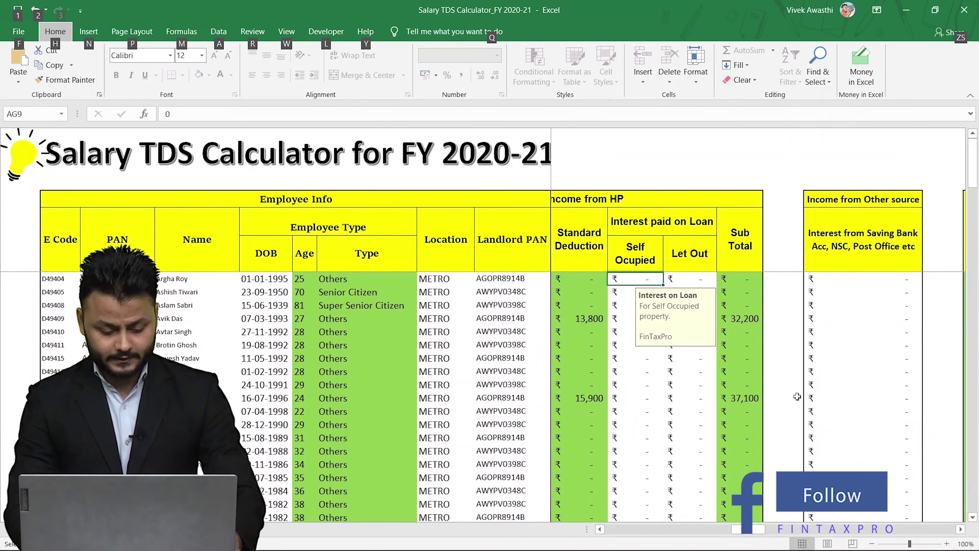
{"action": "key", "text": "e"}
{"action": "key", "text": "s"}
{"action": "key", "text": "f"}
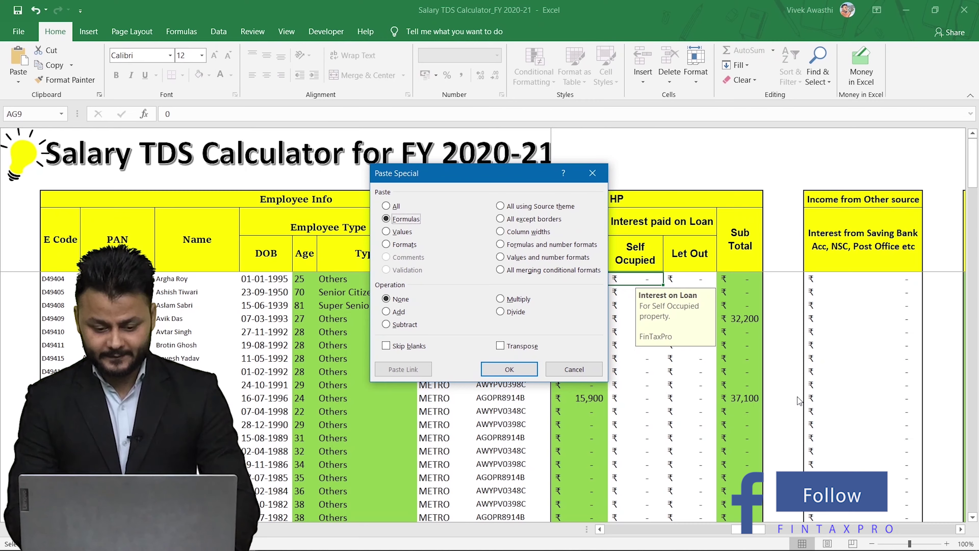
{"action": "key", "text": "Return"}
- Copy all Income From Other Sources entries and paste them as values into the calculator's Income from Other source column
{"action": "key", "text": "Right"}
{"action": "key", "text": "Right"}
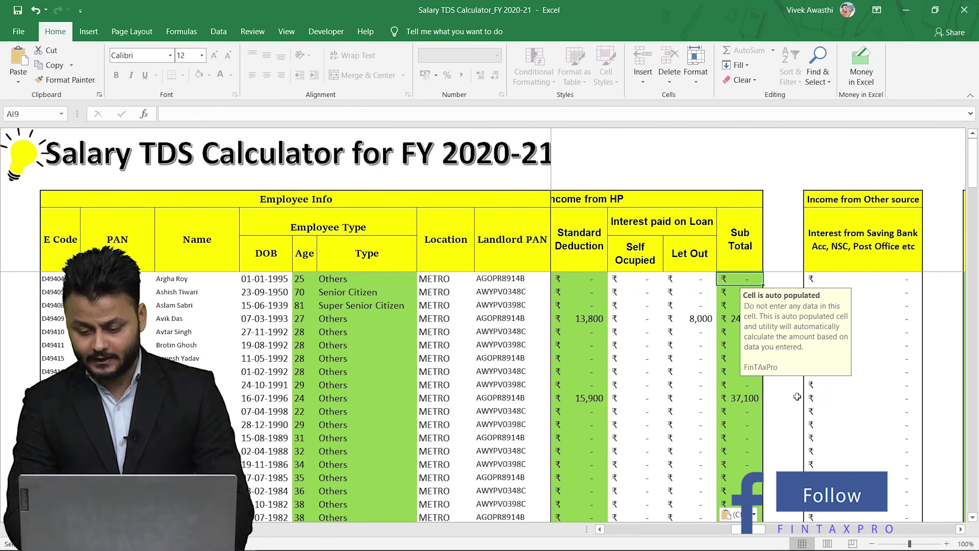
{"action": "key", "text": "Right"}
{"action": "key", "text": "Right"}
{"action": "key", "text": "ctrl+Tab"}
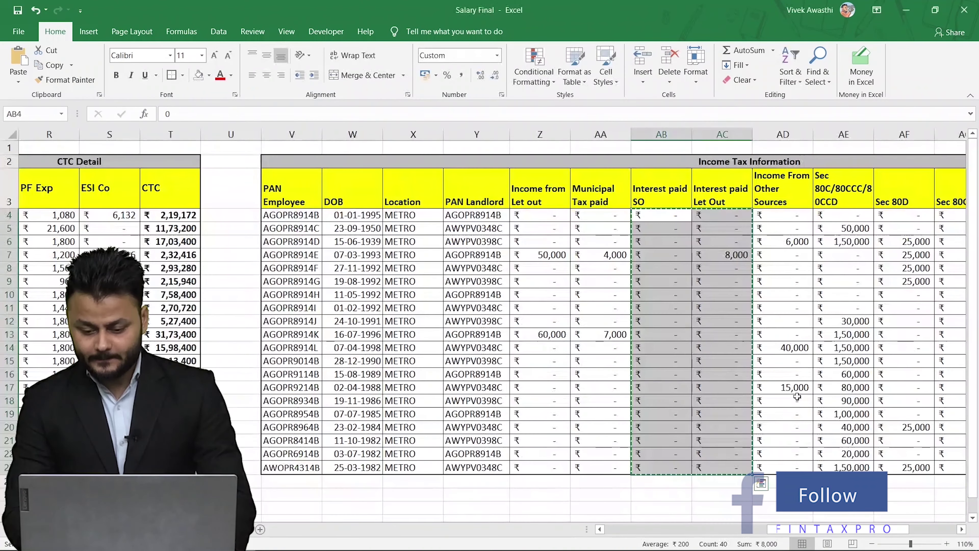
{"action": "key", "text": "ctrl+shift+Down"}
{"action": "key", "text": "ctrl+c"}
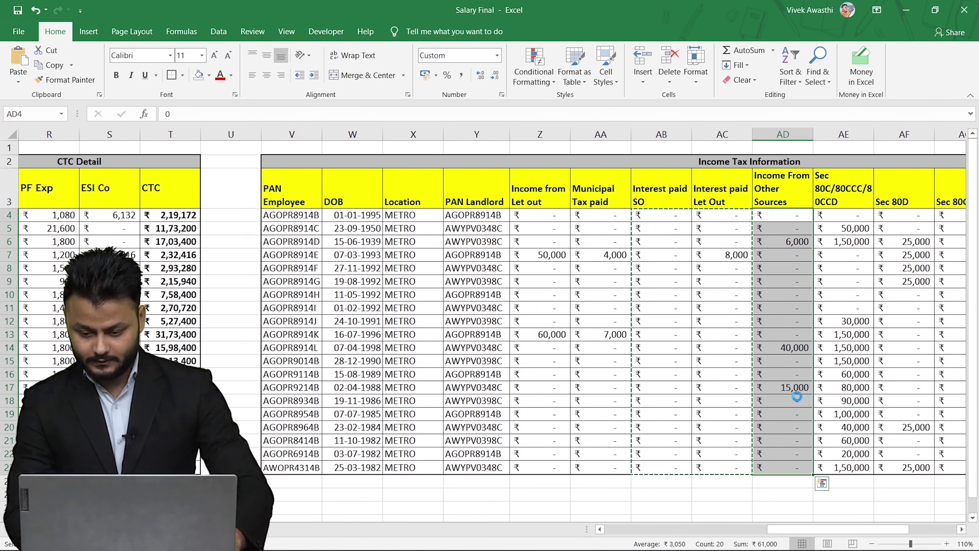
{"action": "key", "text": "ctrl+Tab"}
{"action": "key", "text": "ctrl+alt+v"}
{"action": "key", "text": "v"}
{"action": "key", "text": "Return"}
- Copy all entries from the Sec 80C/80CCC/80CCD column through the Other column of the Income Tax Information table in Salary Final
{"action": "key", "text": "Right"}
{"action": "key", "text": "Right"}
{"action": "scroll", "coordinate": [797, 396], "scroll_direction": "right", "scroll_amount": 5}
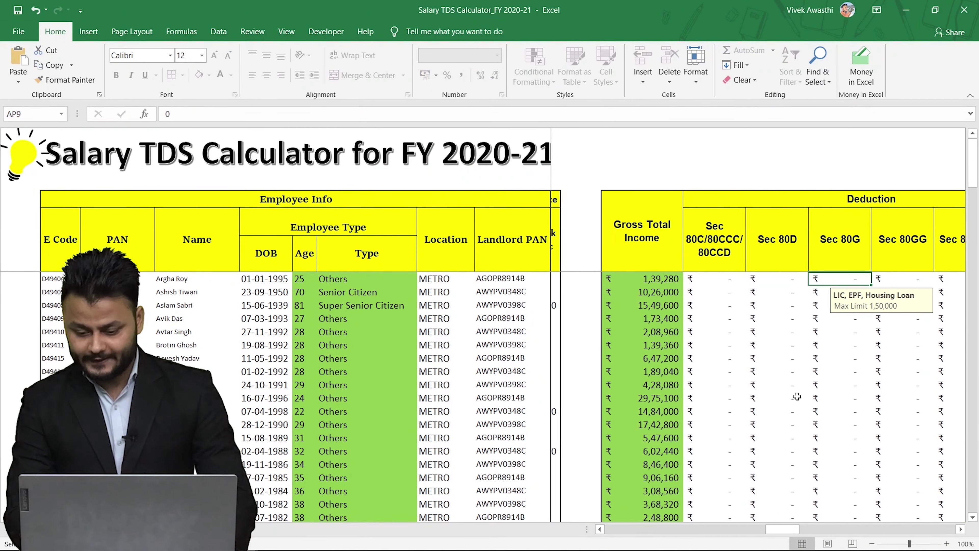
{"action": "key", "text": "Right"}
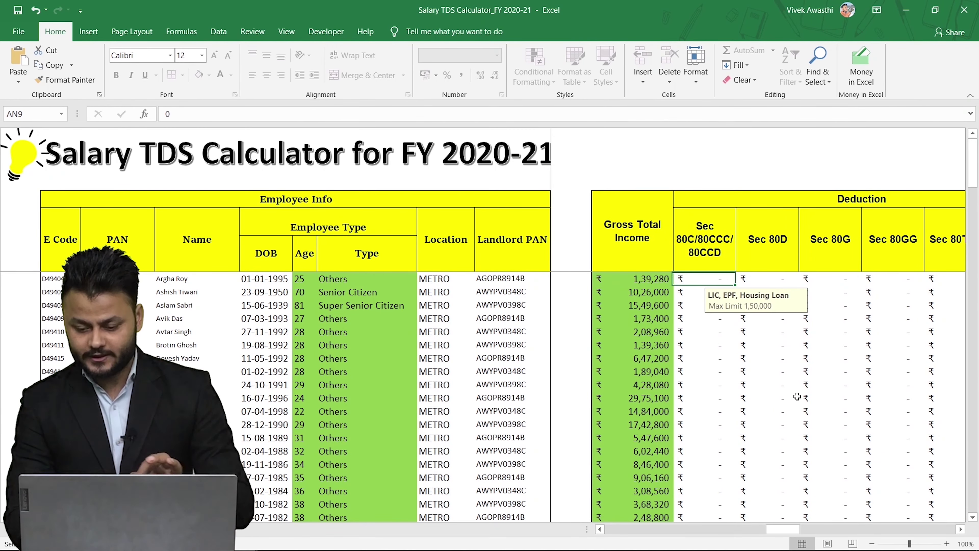
{"action": "key", "text": "Right"}
{"action": "key", "text": "Left"}
{"action": "key", "text": "alt+Tab"}
{"action": "key", "text": "Up"}
{"action": "key", "text": "Right"}
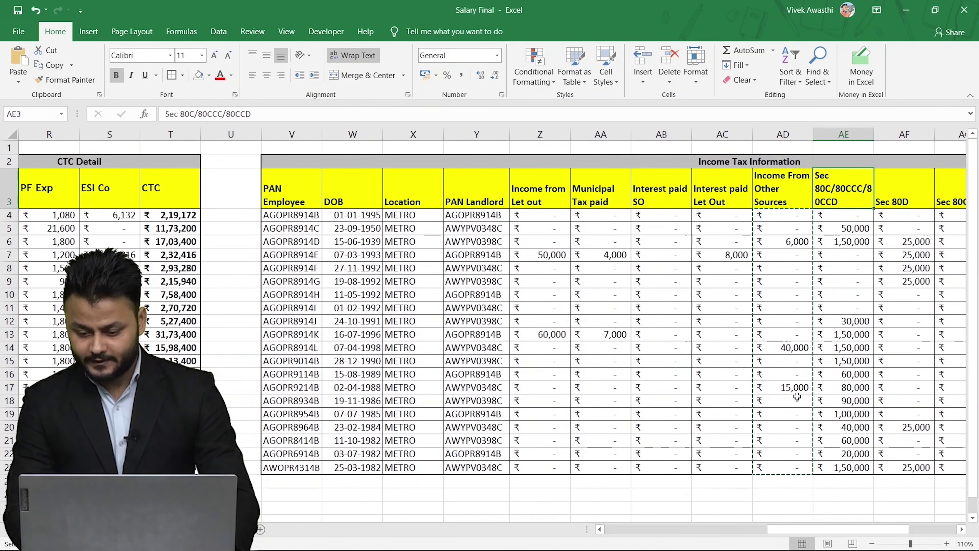
{"action": "key", "text": "Right"}
{"action": "key", "text": "Right"}
{"action": "key", "text": "Left"}
{"action": "key", "text": "Left"}
{"action": "key", "text": "Down"}
{"action": "key", "text": "shift+Right"}
{"action": "key", "text": "shift+Right"}
{"action": "key", "text": "shift+Right"}
{"action": "key", "text": "shift+Right"}
{"action": "key", "text": "shift+Right"}
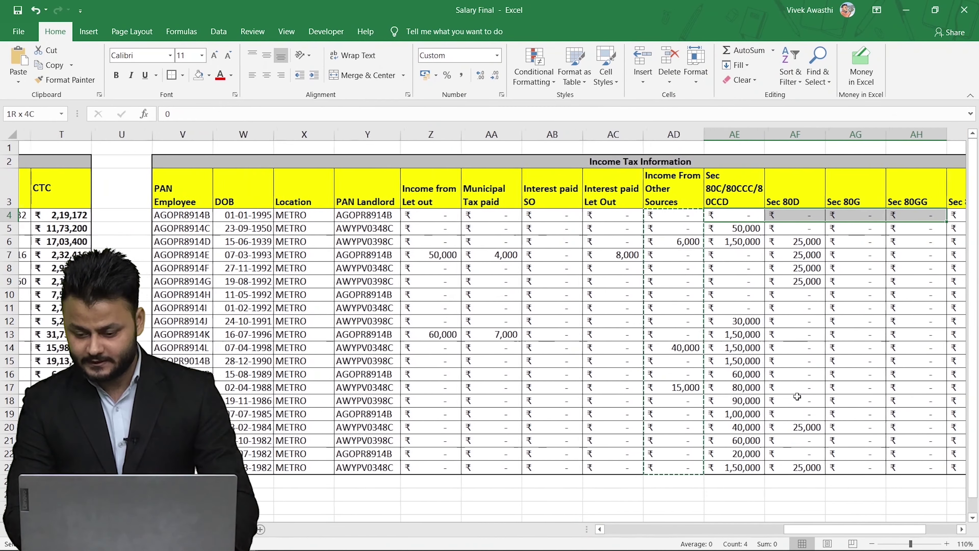
{"action": "key", "text": "ctrl+shift+Down"}
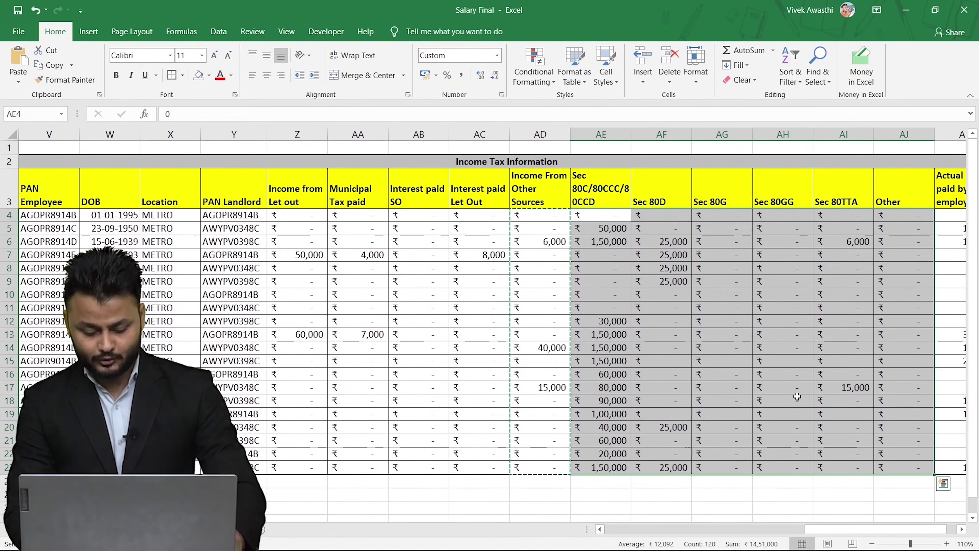
{"action": "key", "text": "ctrl+q"}
{"action": "key", "text": "Escape"}
{"action": "key", "text": "ctrl+c"}
- Paste the copied deduction entries as values into the calculator's Deduction section, starting at the first employee's Sec 80C/80CCC/80CCD cell
{"action": "key", "text": "ctrl+Tab"}
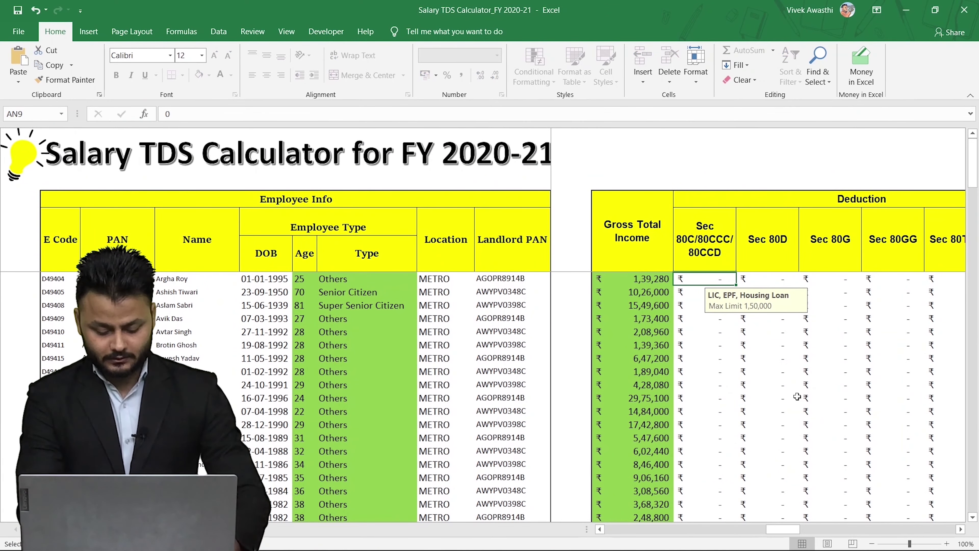
{"action": "key", "text": "ctrl+alt+v"}
{"action": "key", "text": "v"}
{"action": "key", "text": "Return"}
- Review the filled Deduction columns and the old tax structure columns from Net Income to Edu & Health Cess
{"action": "key", "text": "Right"}
{"action": "key", "text": "Right"}
{"action": "key", "text": "Right"}
{"action": "key", "text": "Right"}
{"action": "key", "text": "Right"}
{"action": "key", "text": "Right"}
{"action": "key", "text": "Right"}
{"action": "key", "text": "Right"}
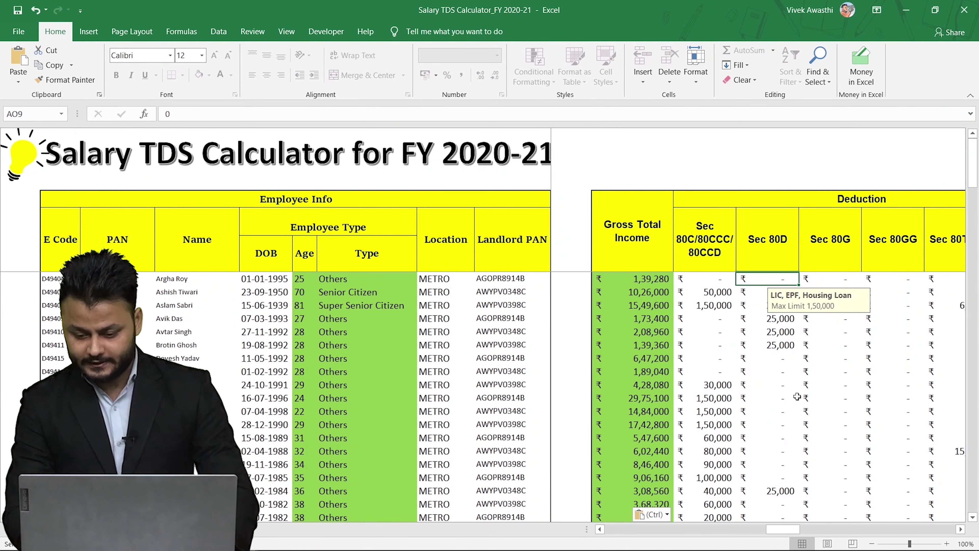
{"action": "key", "text": "Left"}
{"action": "key", "text": "Left"}
{"action": "key", "text": "Left"}
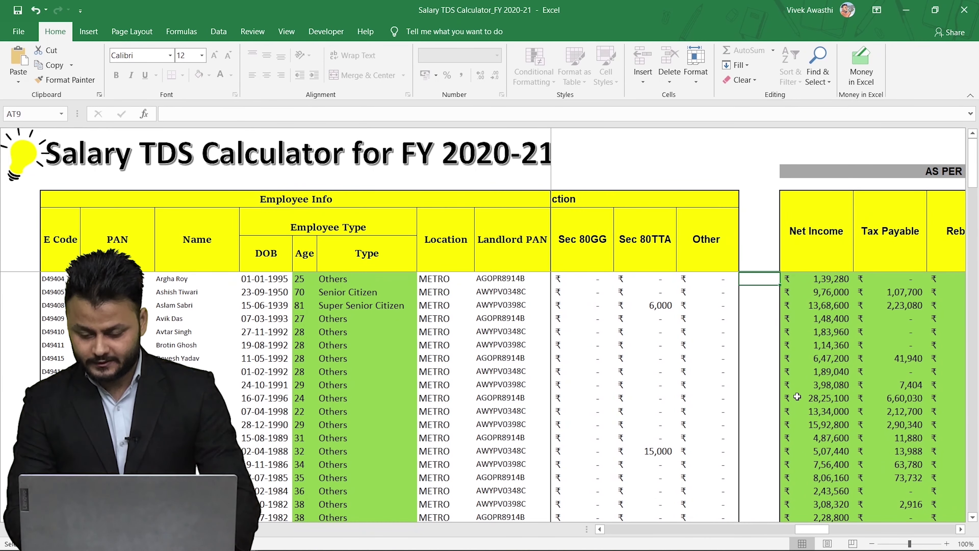
{"action": "key", "text": "Right"}
{"action": "key", "text": "Right"}
{"action": "key", "text": "Right"}
{"action": "key", "text": "Right"}
{"action": "key", "text": "Right"}
{"action": "key", "text": "Right"}
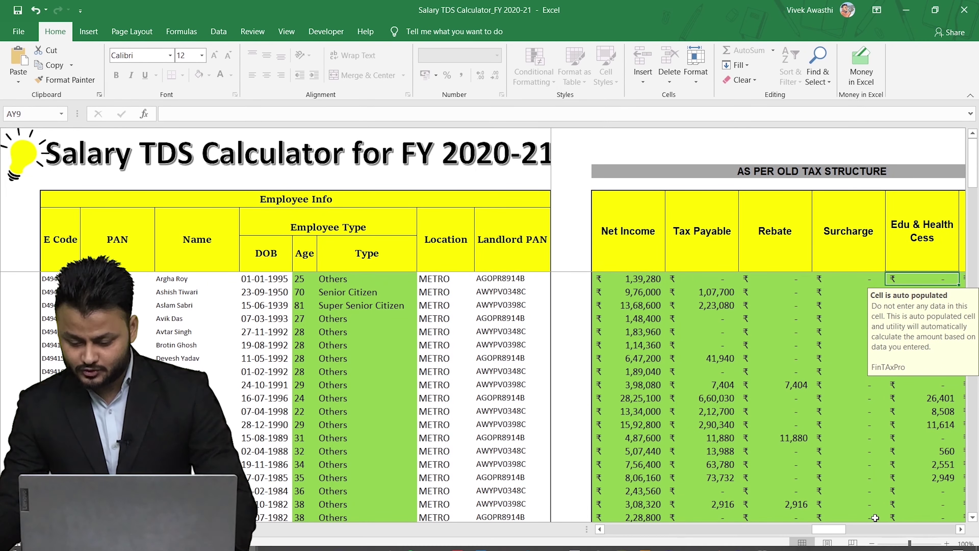
{"action": "left_click", "coordinate": [869, 542]}
{"action": "left_click", "coordinate": [869, 543]}
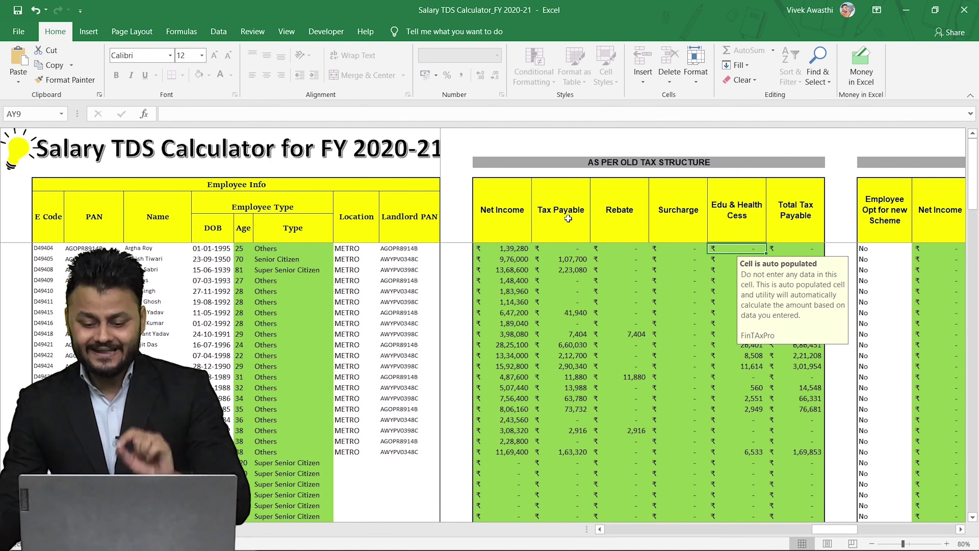
- Compare the As Per Old Tax Structure section with the As Per New Tax Structure section
{"action": "left_click", "coordinate": [656, 165]}
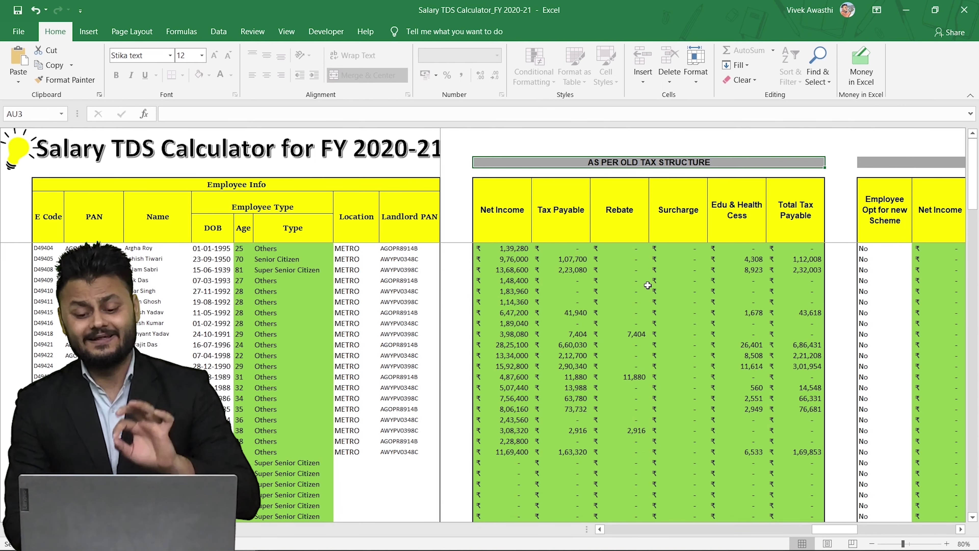
{"action": "key", "text": "Down"}
{"action": "key", "text": "Down"}
{"action": "key", "text": "Down"}
{"action": "key", "text": "Up"}
{"action": "key", "text": "Up"}
{"action": "key", "text": "Up"}
{"action": "key", "text": "Up"}
{"action": "key", "text": "Right"}
{"action": "key", "text": "Right"}
{"action": "key", "text": "Right"}
{"action": "key", "text": "Right"}
{"action": "key", "text": "Down"}
{"action": "key", "text": "Right"}
{"action": "key", "text": "Right"}
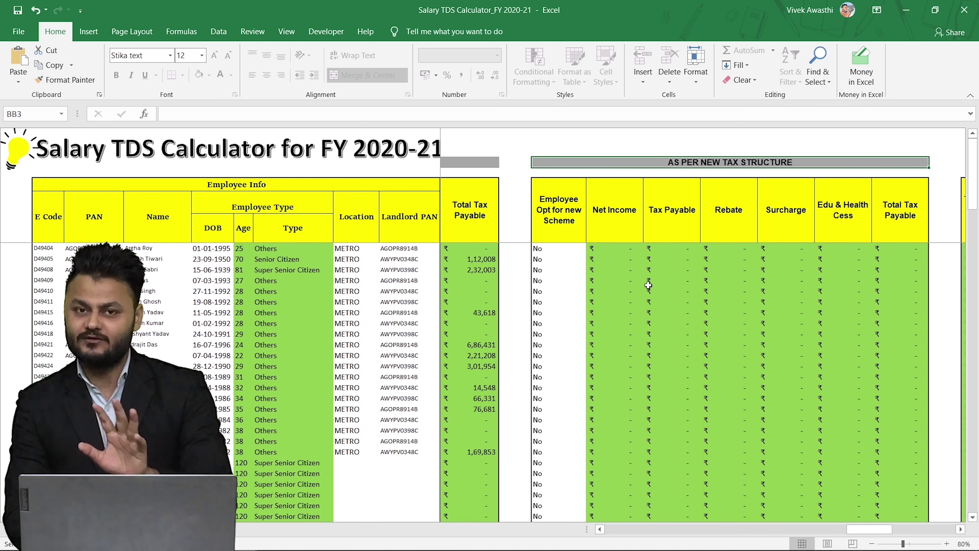
{"action": "key", "text": "Left"}
{"action": "key", "text": "Left"}
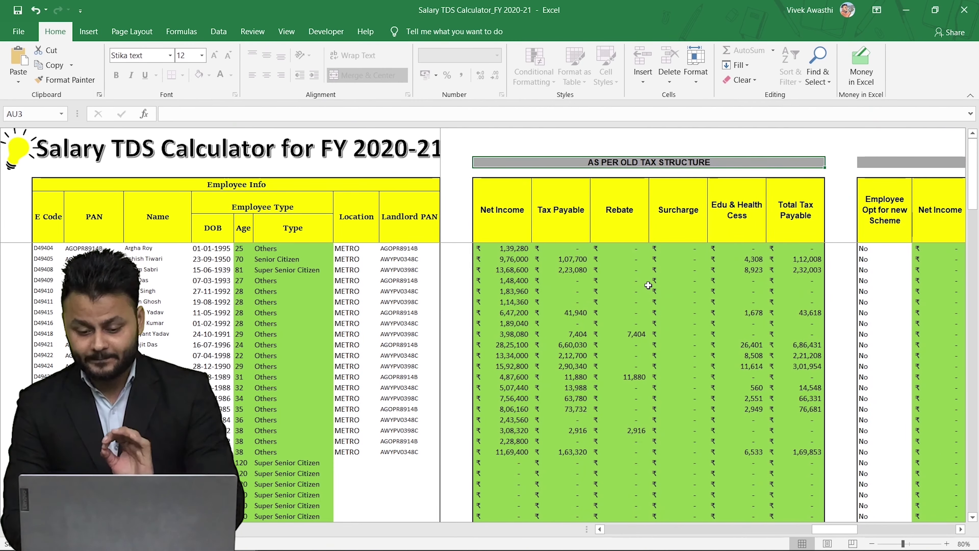
- Examine the auto-populated old tax structure figures for the employees, from Net Income across to Total Tax Payable
{"action": "key", "text": "Down"}
{"action": "key", "text": "Down"}
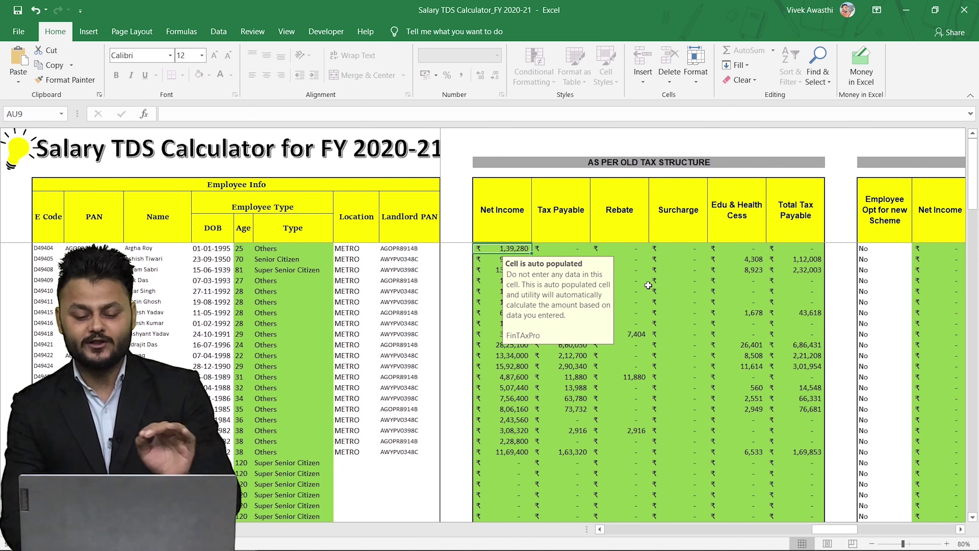
{"action": "key", "text": "Right"}
{"action": "key", "text": "Right"}
{"action": "key", "text": "Right"}
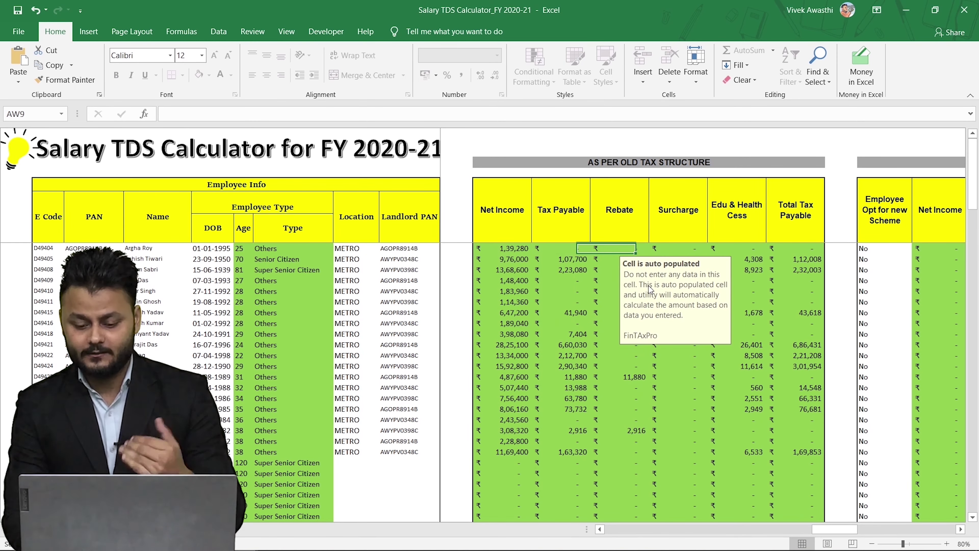
{"action": "key", "text": "Right"}
{"action": "key", "text": "Right"}
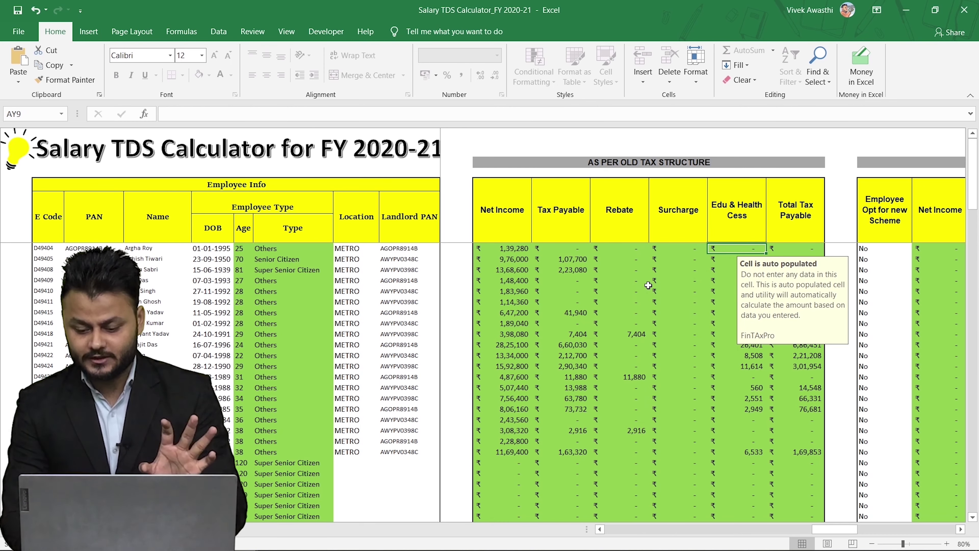
{"action": "key", "text": "Down"}
{"action": "key", "text": "Down"}
{"action": "key", "text": "Down"}
{"action": "key", "text": "Down"}
{"action": "key", "text": "Down"}
{"action": "key", "text": "Down"}
{"action": "key", "text": "Down"}
{"action": "key", "text": "Down"}
{"action": "key", "text": "Down"}
{"action": "key", "text": "Down"}
{"action": "key", "text": "Down"}
{"action": "key", "text": "Down"}
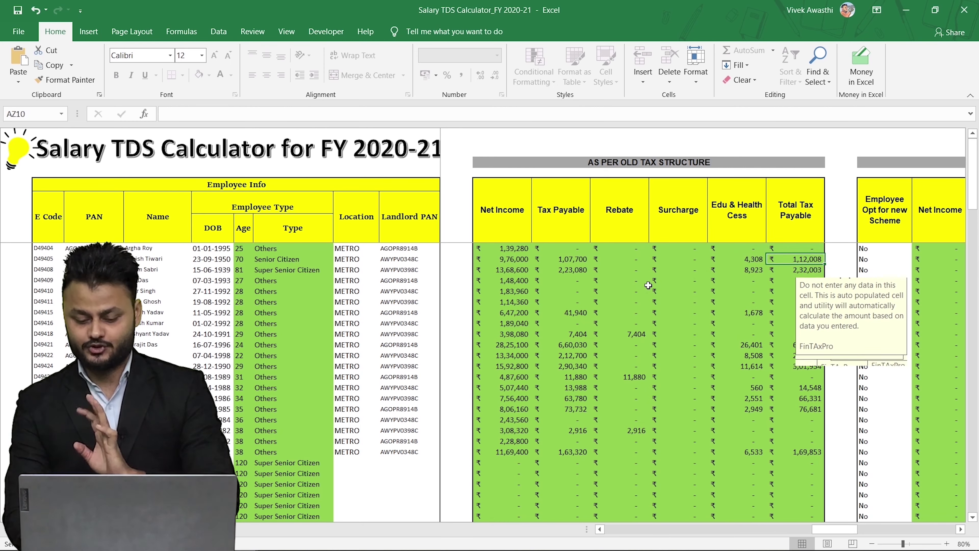
{"action": "key", "text": "Up"}
{"action": "key", "text": "Up"}
{"action": "key", "text": "Up"}
{"action": "key", "text": "Up"}
{"action": "key", "text": "Up"}
{"action": "key", "text": "Up"}
{"action": "key", "text": "Up"}
{"action": "key", "text": "Up"}
{"action": "key", "text": "Up"}
{"action": "key", "text": "Up"}
{"action": "key", "text": "Up"}
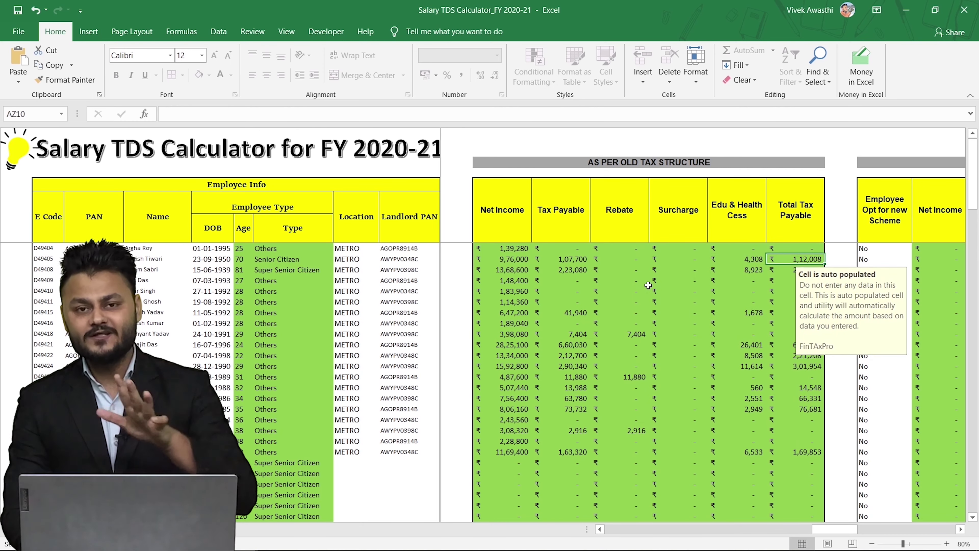
- Examine the new tax structure columns across to Total Tax Payable in the second employee's row
{"action": "key", "text": "Right"}
{"action": "key", "text": "Right"}
{"action": "key", "text": "Right"}
{"action": "key", "text": "Right"}
{"action": "key", "text": "Right"}
{"action": "key", "text": "Right"}
{"action": "key", "text": "Right"}
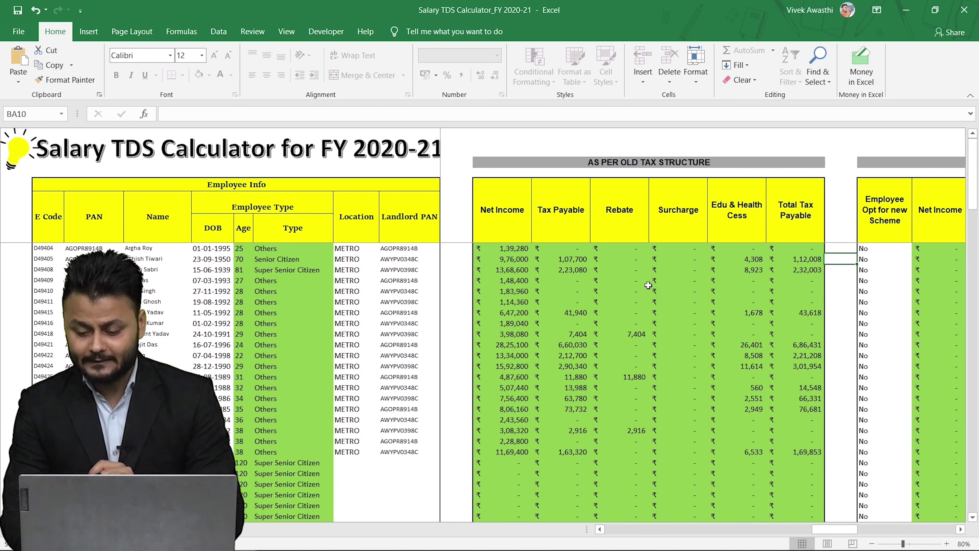
{"action": "key", "text": "Right"}
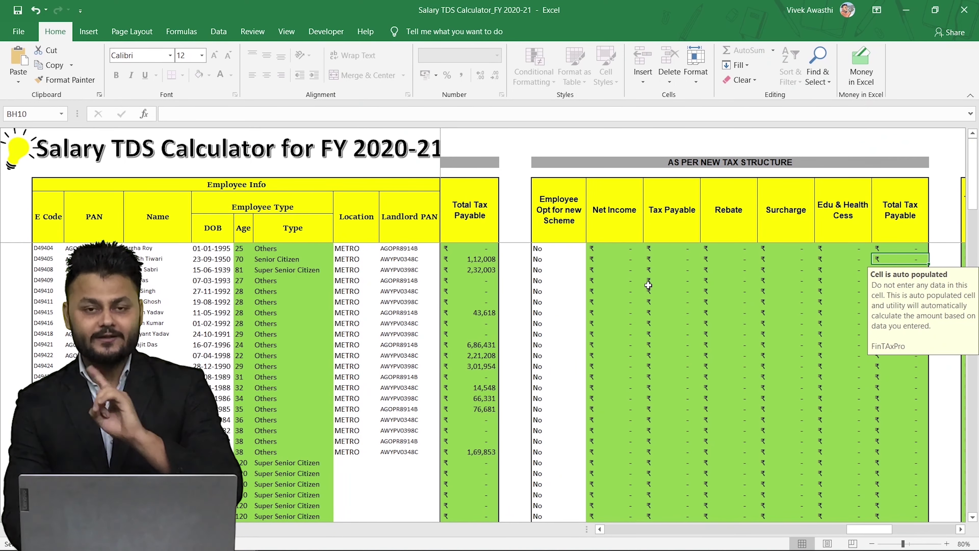
- Examine the Employee Opt for new Scheme column, including its input note and Yes/No choices
{"action": "key", "text": "Left"}
{"action": "key", "text": "Left"}
{"action": "key", "text": "Left"}
{"action": "key", "text": "Left"}
{"action": "key", "text": "Left"}
{"action": "key", "text": "Left"}
{"action": "key", "text": "Left"}
{"action": "key", "text": "Up"}
{"action": "key", "text": "Up"}
{"action": "key", "text": "Right"}
{"action": "key", "text": "Down"}
{"action": "key", "text": "Down"}
{"action": "key", "text": "Down"}
{"action": "key", "text": "Down"}
{"action": "key", "text": "Down"}
{"action": "key", "text": "Up"}
{"action": "key", "text": "Up"}
{"action": "key", "text": "Up"}
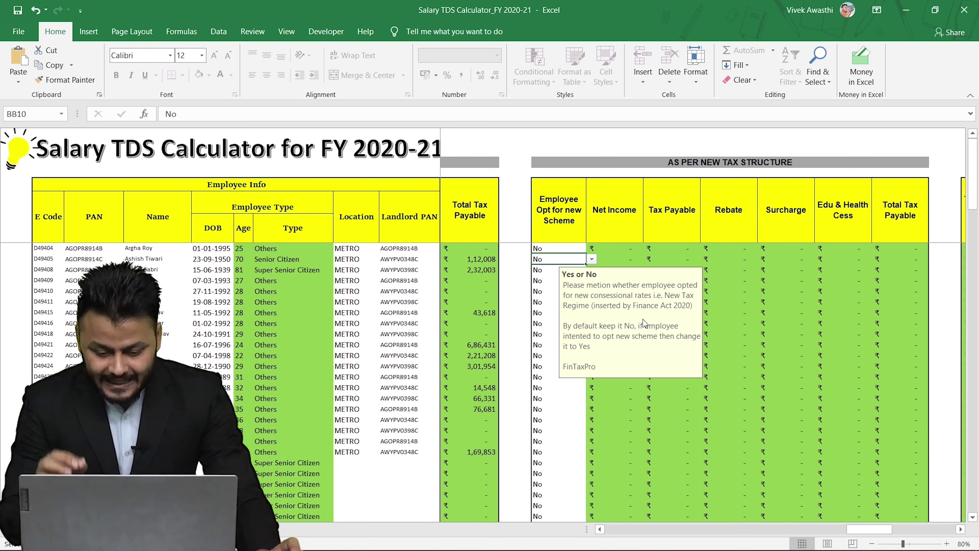
{"action": "key", "text": "Up"}
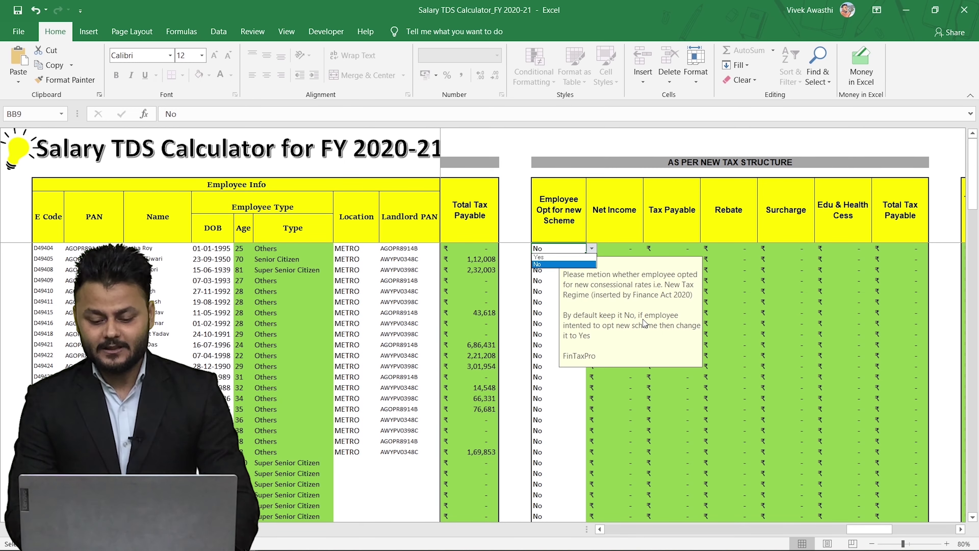
{"action": "key", "text": "Left"}
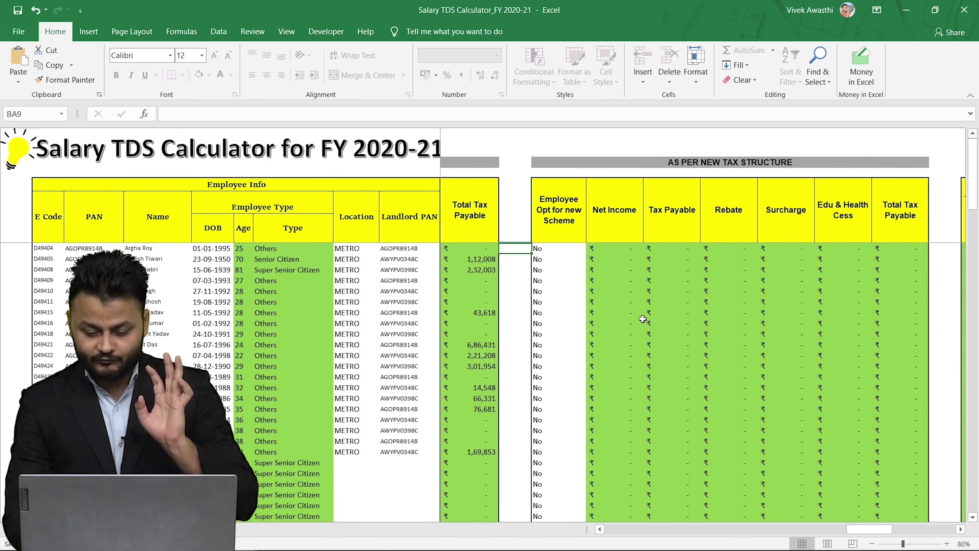
- Set Employee Opt for new Scheme to Yes for the first employee
{"action": "key", "text": "Right"}
{"action": "type", "text": "Yes"}
{"action": "key", "text": "Return"}
- Fill Yes down the Employee Opt for new Scheme column from the first employee through the last of the 20 employees
{"action": "key", "text": "Up"}
{"action": "key", "text": "shift+Down"}
{"action": "key", "text": "shift+Down"}
{"action": "key", "text": "shift+Down"}
{"action": "key", "text": "shift+Down"}
{"action": "key", "text": "shift+Down"}
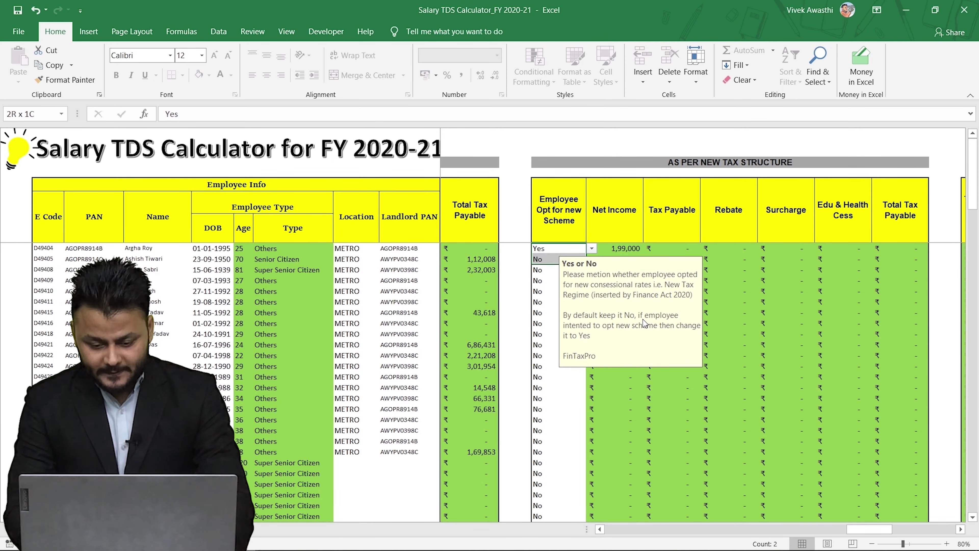
{"action": "key", "text": "shift+Down"}
{"action": "key", "text": "shift+Down"}
{"action": "key", "text": "shift+Down"}
{"action": "key", "text": "shift+Down"}
{"action": "key", "text": "shift+Down"}
{"action": "key", "text": "shift+Down"}
{"action": "key", "text": "shift+Down"}
{"action": "key", "text": "shift+Down"}
{"action": "key", "text": "shift+Down"}
{"action": "key", "text": "shift+Down"}
{"action": "key", "text": "shift+Down"}
{"action": "key", "text": "shift+Down"}
{"action": "key", "text": "shift+Down"}
{"action": "key", "text": "shift+Down"}
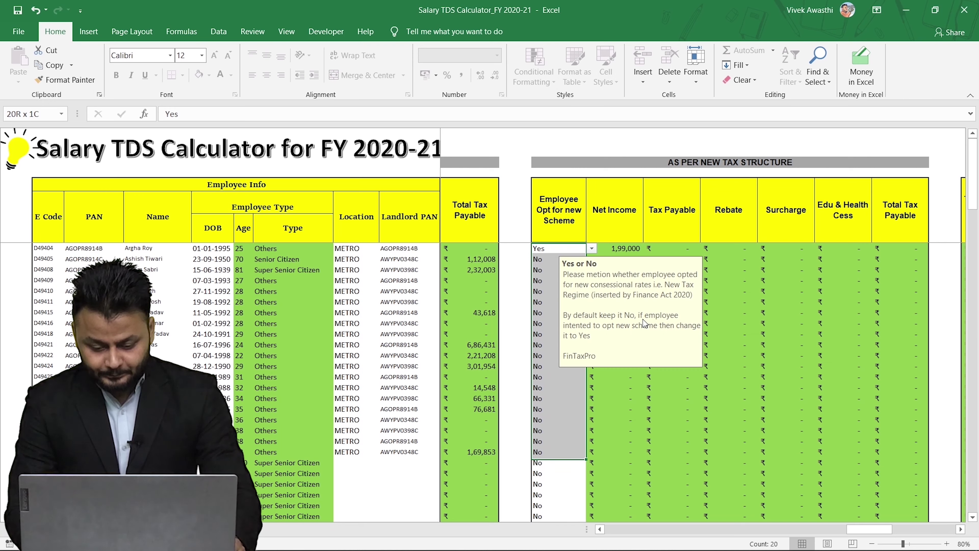
{"action": "key", "text": "ctrl+d"}
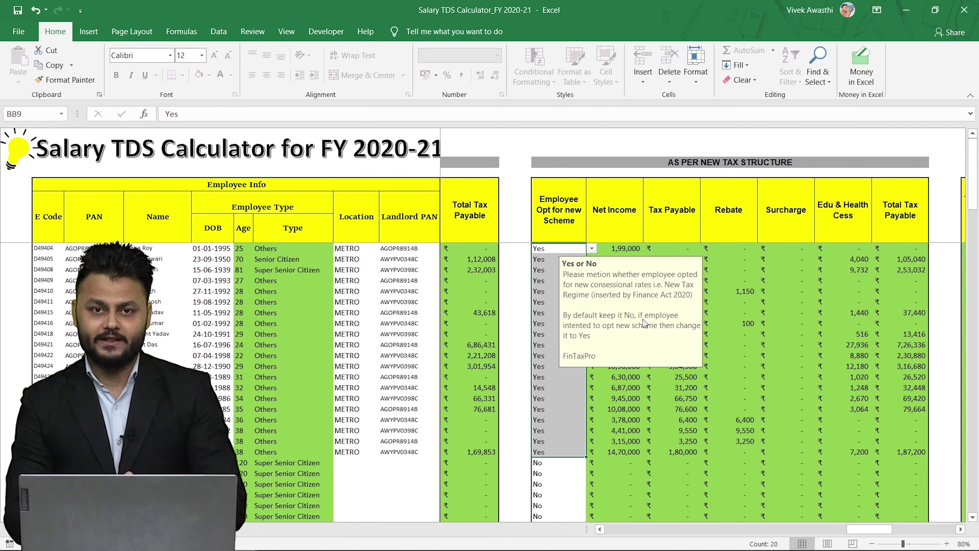
- Examine the first employee's new tax structure columns across to Total Tax payable (as per best option) and TDS Already deducted
{"action": "key", "text": "Right"}
{"action": "key", "text": "Right"}
{"action": "key", "text": "Right"}
{"action": "key", "text": "Right"}
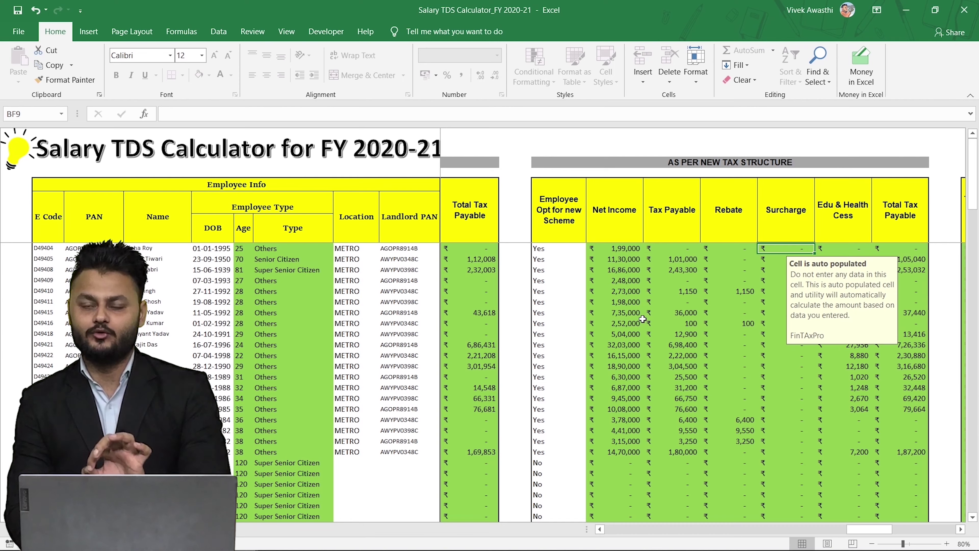
{"action": "key", "text": "Right"}
{"action": "key", "text": "Right"}
{"action": "key", "text": "Right"}
{"action": "key", "text": "Right"}
{"action": "key", "text": "Right"}
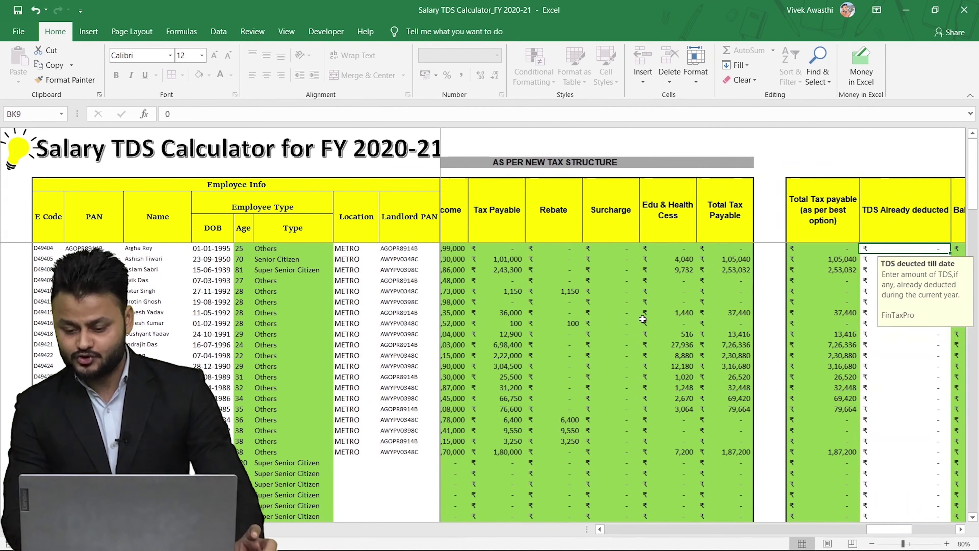
{"action": "key", "text": "Right"}
{"action": "key", "text": "Left"}
{"action": "key", "text": "Left"}
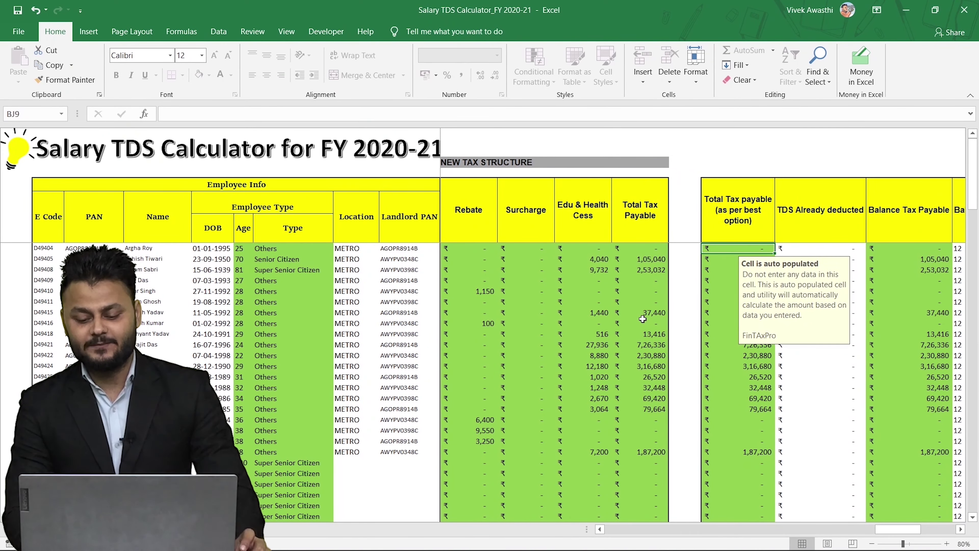
- Compare the first employee's new tax structure figures with the Total Tax payable (as per best option) column
{"action": "key", "text": "Left"}
{"action": "key", "text": "Right"}
{"action": "key", "text": "Left"}
{"action": "key", "text": "Left"}
{"action": "key", "text": "Left"}
{"action": "key", "text": "Left"}
{"action": "key", "text": "Left"}
{"action": "key", "text": "Left"}
{"action": "key", "text": "Left"}
{"action": "key", "text": "Left"}
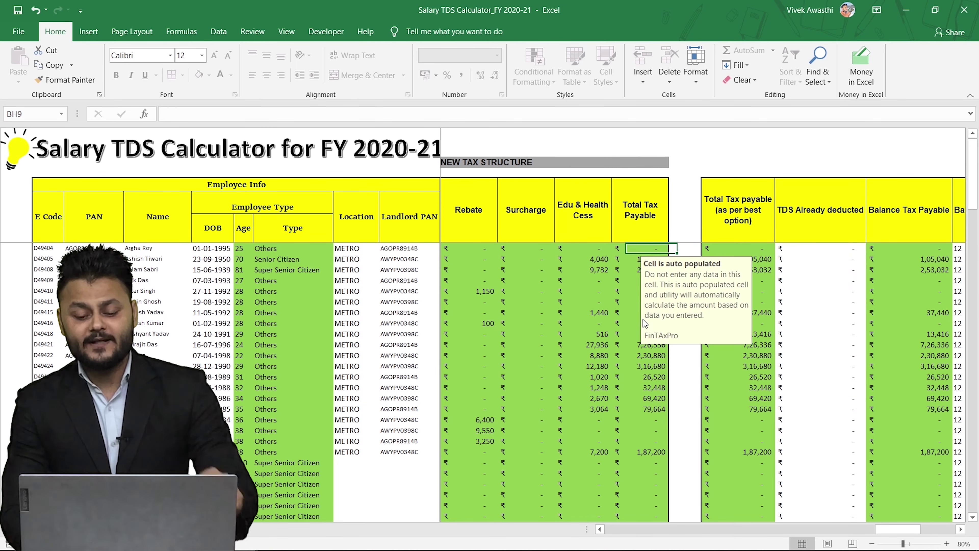
{"action": "key", "text": "Left"}
{"action": "key", "text": "Right"}
{"action": "key", "text": "Right"}
{"action": "key", "text": "Right"}
{"action": "key", "text": "Right"}
{"action": "key", "text": "Right"}
{"action": "key", "text": "Right"}
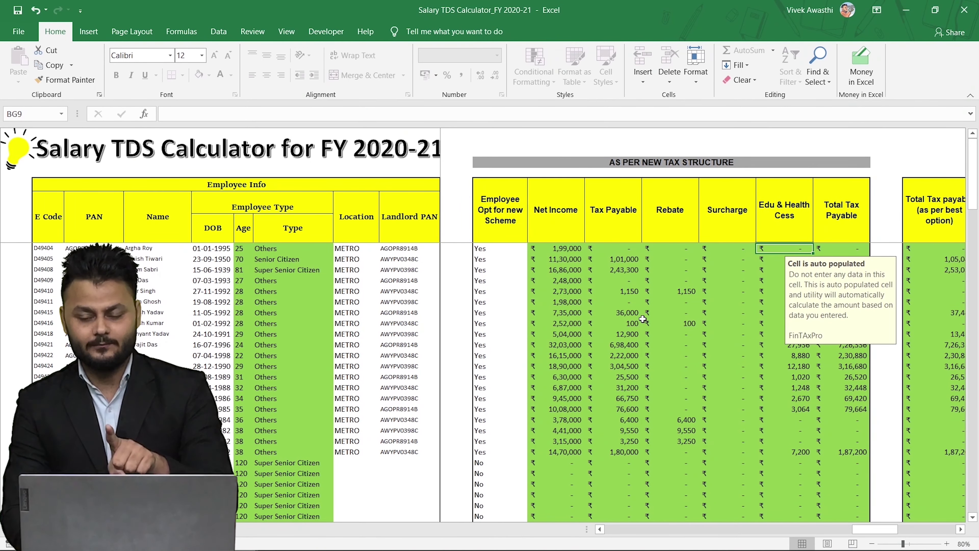
{"action": "key", "text": "Right"}
{"action": "key", "text": "Right"}
{"action": "key", "text": "Right"}
{"action": "key", "text": "Right"}
{"action": "key", "text": "Left"}
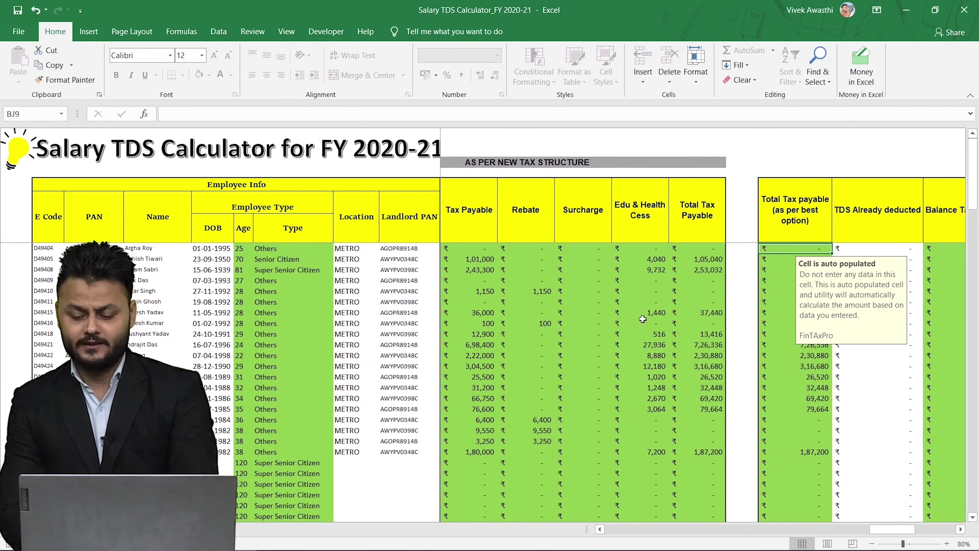
- Set Employee Opt for new Scheme to No for the third employee
{"action": "key", "text": "Left"}
{"action": "key", "text": "Left"}
{"action": "key", "text": "Left"}
{"action": "key", "text": "Left"}
{"action": "key", "text": "Left"}
{"action": "key", "text": "Left"}
{"action": "key", "text": "Left"}
{"action": "key", "text": "Left"}
{"action": "key", "text": "Left"}
{"action": "key", "text": "Left"}
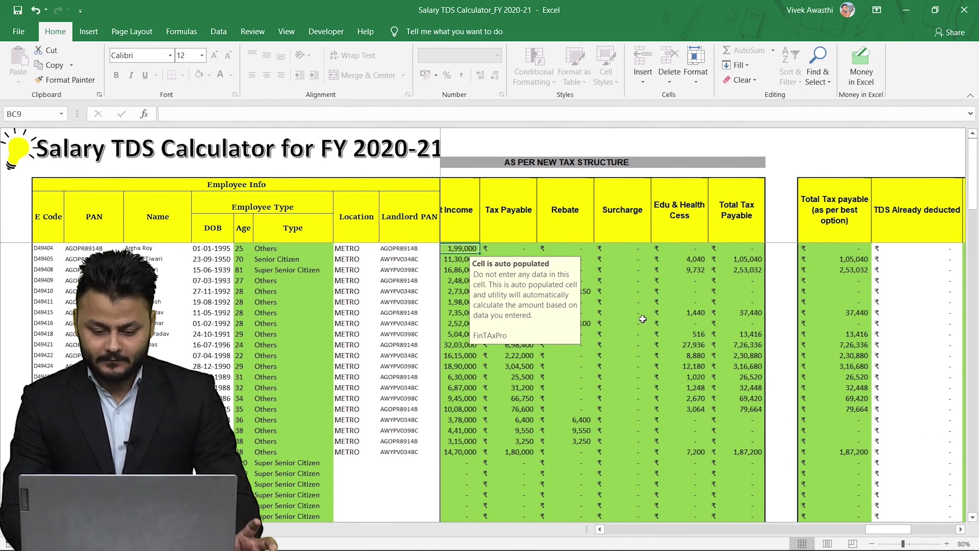
{"action": "key", "text": "Right"}
{"action": "key", "text": "Right"}
{"action": "key", "text": "Down"}
{"action": "key", "text": "Down"}
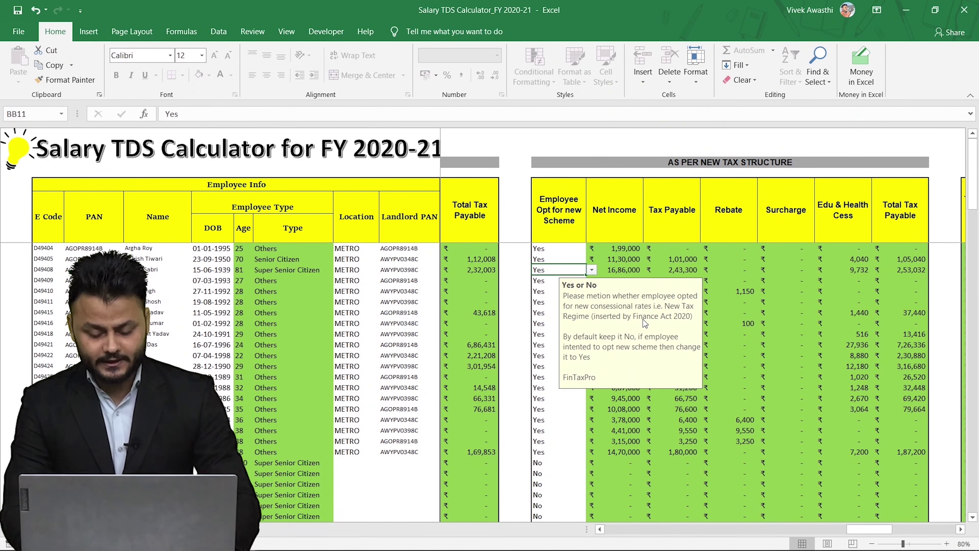
{"action": "key", "text": "alt+Down"}
{"action": "key", "text": "Down"}
{"action": "key", "text": "Return"}
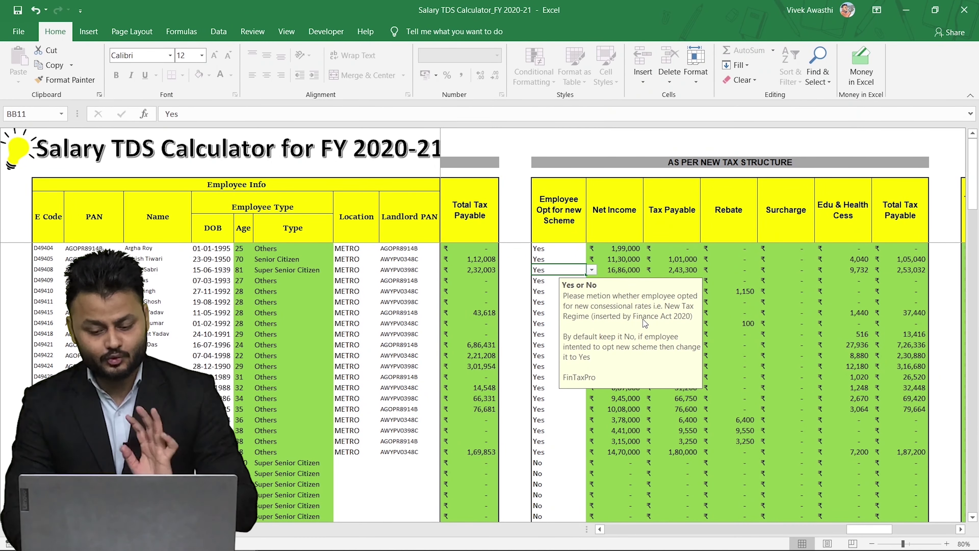
- Examine the third employee's row across the new tax structure columns to Total Tax payable (as per best option)
{"action": "key", "text": "Right"}
{"action": "key", "text": "Right"}
{"action": "key", "text": "Right"}
{"action": "key", "text": "Right"}
{"action": "key", "text": "Right"}
{"action": "key", "text": "Right"}
{"action": "key", "text": "Right"}
{"action": "key", "text": "Right"}
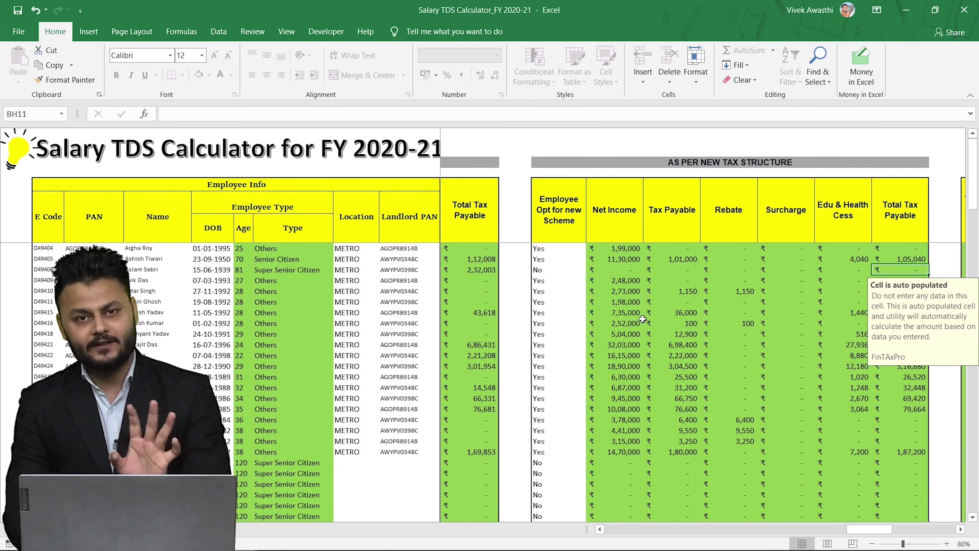
{"action": "key", "text": "Right"}
{"action": "key", "text": "Right"}
{"action": "key", "text": "Left"}
{"action": "key", "text": "Left"}
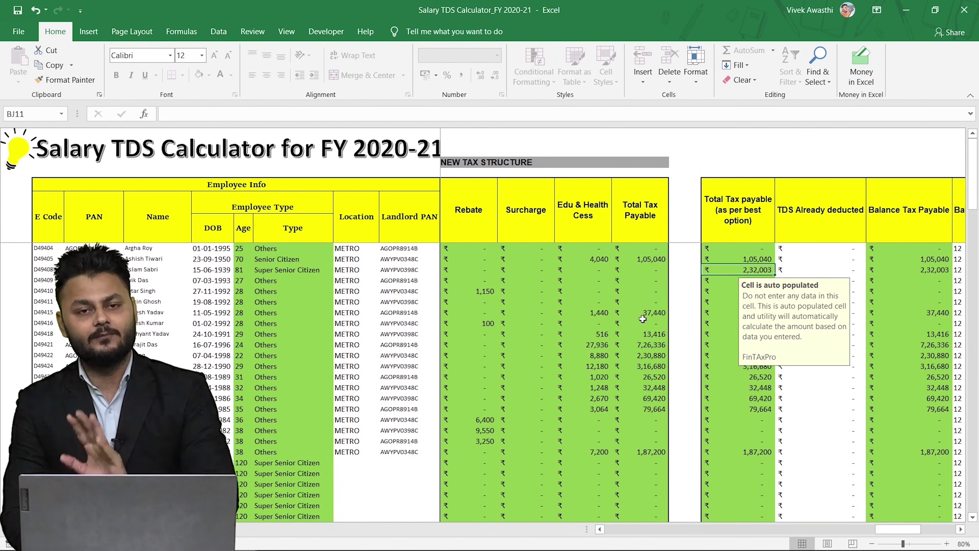
- Set Employee Opt for new Scheme to No for the first employee
{"action": "key", "text": "Left"}
{"action": "key", "text": "Left"}
{"action": "key", "text": "Left"}
{"action": "key", "text": "Left"}
{"action": "key", "text": "Left"}
{"action": "key", "text": "Left"}
{"action": "key", "text": "Left"}
{"action": "key", "text": "Left"}
{"action": "key", "text": "Left"}
{"action": "key", "text": "Left"}
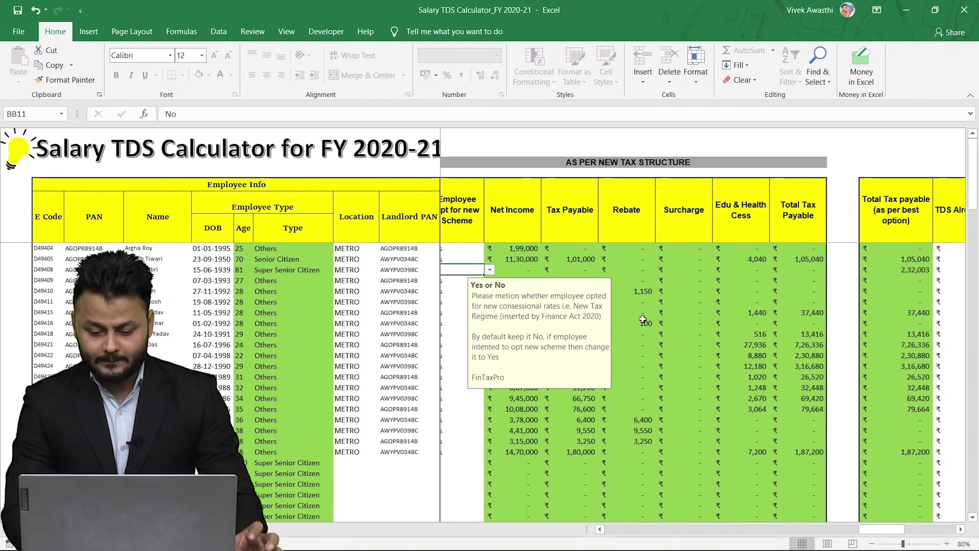
{"action": "key", "text": "Right"}
{"action": "key", "text": "Right"}
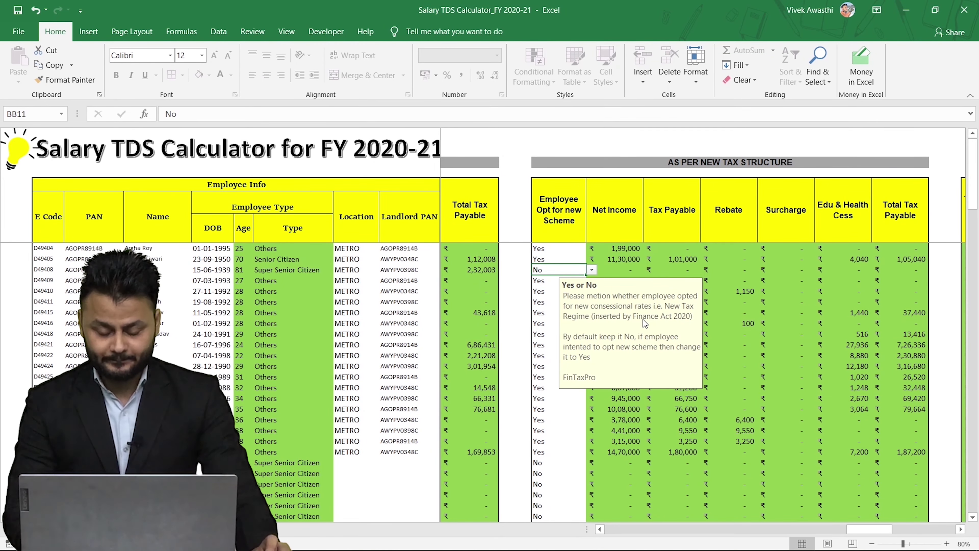
{"action": "key", "text": "Up"}
{"action": "key", "text": "Up"}
{"action": "type", "text": "No"}
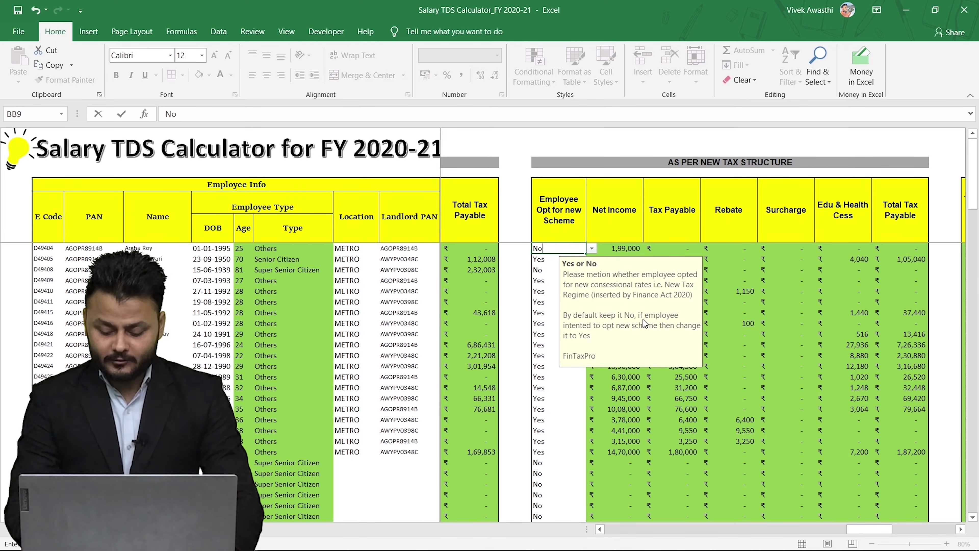
{"action": "key", "text": "Return"}
- Fill the first employee's No down the Employee Opt for new Scheme column past the last employee's row
{"action": "key", "text": "Up"}
{"action": "key", "text": "shift+Down"}
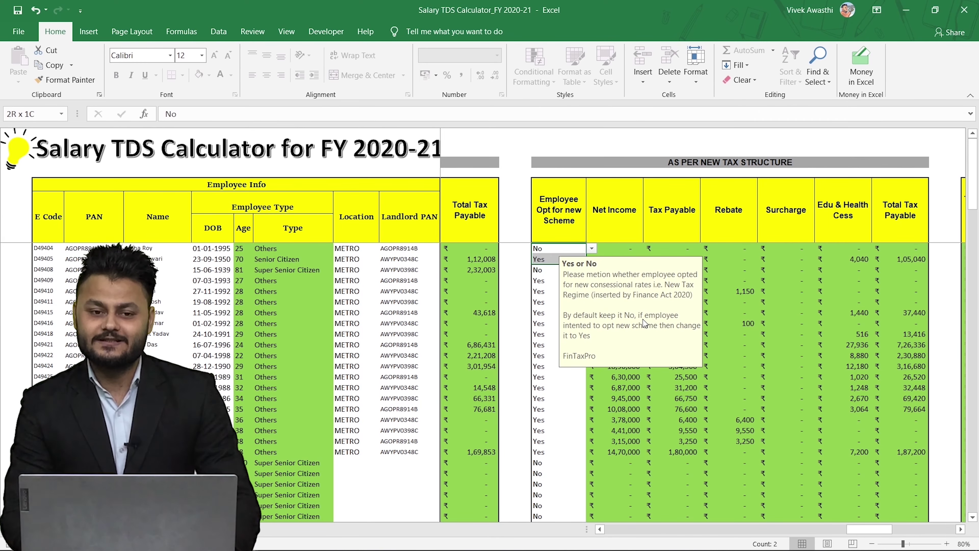
{"action": "key", "text": "shift+Down"}
{"action": "key", "text": "shift+Down"}
{"action": "key", "text": "shift+Down"}
{"action": "key", "text": "shift+Down"}
{"action": "key", "text": "shift+Down"}
{"action": "key", "text": "shift+Down"}
{"action": "key", "text": "shift+Down"}
{"action": "key", "text": "shift+Down"}
{"action": "key", "text": "shift+Down"}
{"action": "key", "text": "shift+Down"}
{"action": "key", "text": "shift+Down"}
{"action": "key", "text": "shift+Down"}
{"action": "key", "text": "shift+Down"}
{"action": "key", "text": "shift+Down"}
{"action": "key", "text": "shift+Down"}
{"action": "key", "text": "shift+Down"}
{"action": "key", "text": "shift+Down"}
{"action": "key", "text": "shift+Down"}
{"action": "key", "text": "shift+Down"}
{"action": "key", "text": "shift+Down"}
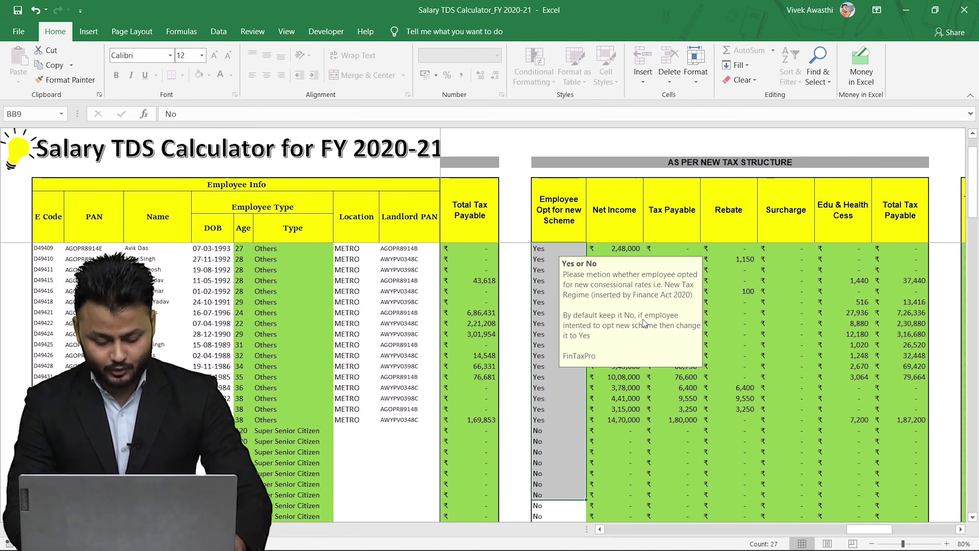
{"action": "key", "text": "ctrl+d"}
{"action": "key", "text": "Down"}
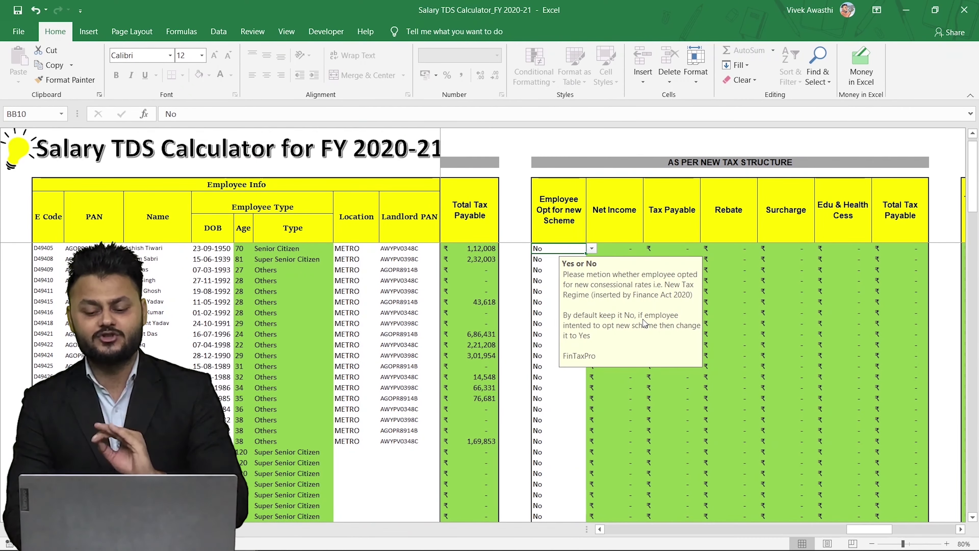
- Examine the Total Tax payable (as per best option) column and the tax columns beyond it, starting from the second employee's row
{"action": "scroll", "coordinate": [643, 319], "scroll_direction": "up", "scroll_amount": 1}
{"action": "key", "text": "Right"}
{"action": "key", "text": "Right"}
{"action": "key", "text": "Right"}
{"action": "key", "text": "Right"}
{"action": "key", "text": "Right"}
{"action": "key", "text": "Right"}
{"action": "key", "text": "Right"}
{"action": "key", "text": "Right"}
{"action": "key", "text": "Right"}
{"action": "key", "text": "Right"}
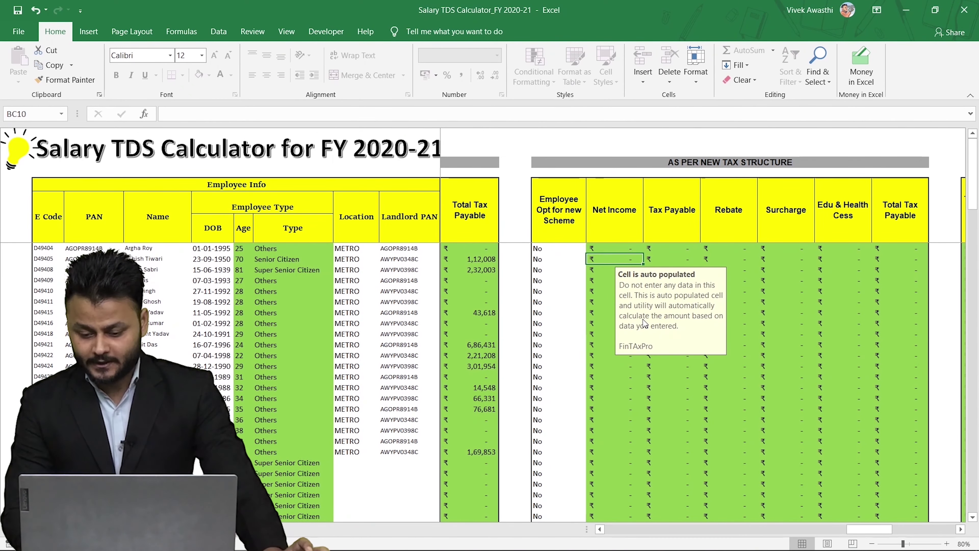
{"action": "key", "text": "Right"}
{"action": "key", "text": "Right"}
{"action": "key", "text": "Left"}
{"action": "key", "text": "Left"}
{"action": "key", "text": "Left"}
{"action": "key", "text": "Left"}
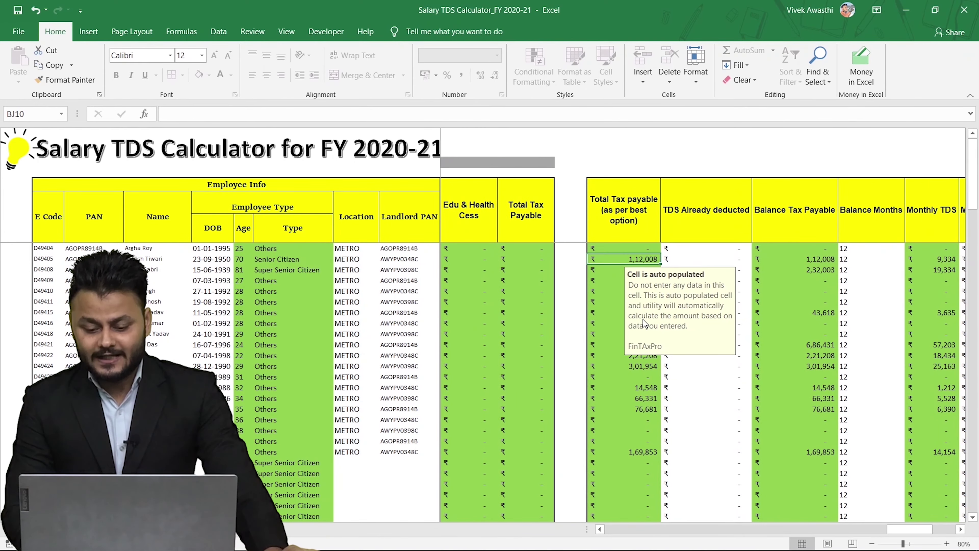
{"action": "key", "text": "Up"}
{"action": "key", "text": "Up"}
{"action": "key", "text": "Up"}
{"action": "key", "text": "Down"}
{"action": "key", "text": "Down"}
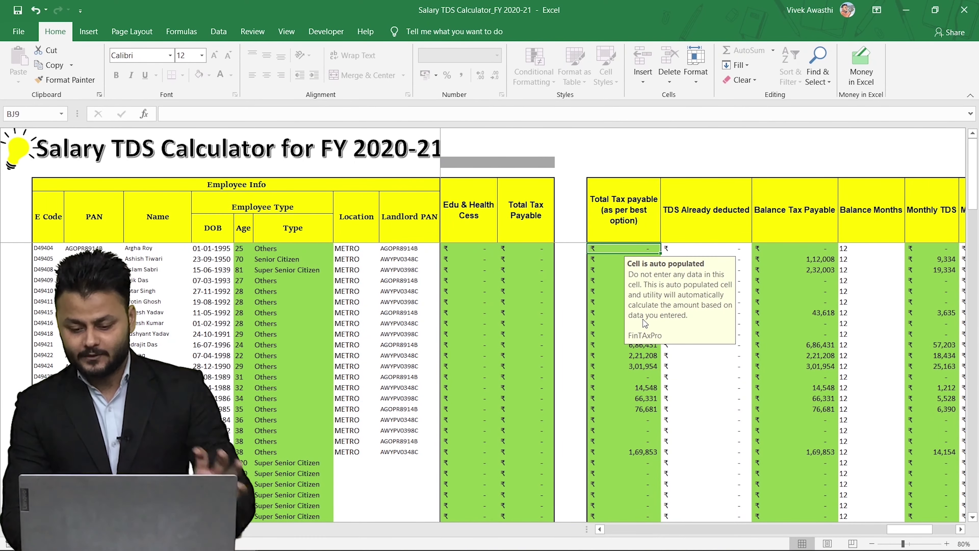
- Examine the first employee's TDS Already deducted cell with its input note and the neighbouring balance tax columns
{"action": "key", "text": "Right"}
{"action": "key", "text": "Right"}
{"action": "key", "text": "Right"}
{"action": "key", "text": "Left"}
{"action": "key", "text": "Left"}
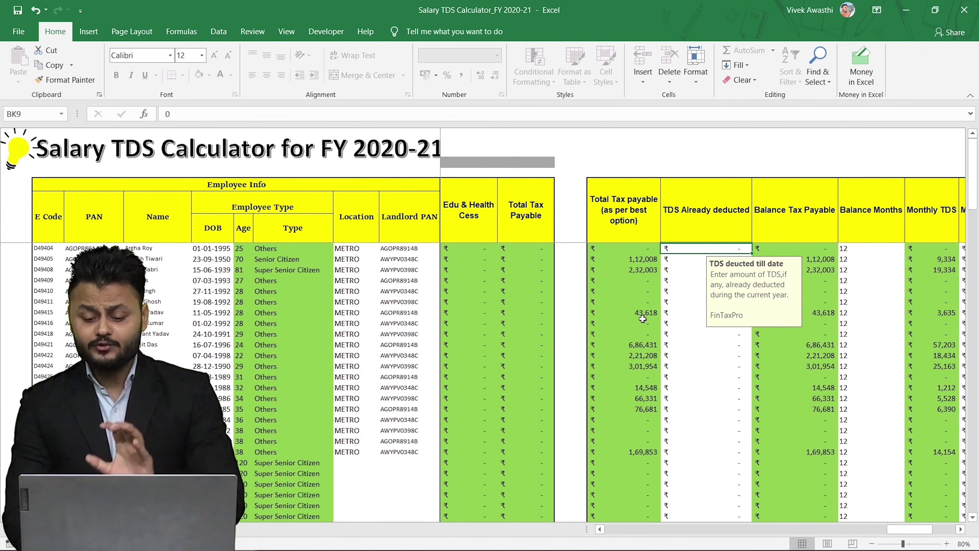
{"action": "key", "text": "Up"}
{"action": "key", "text": "Down"}
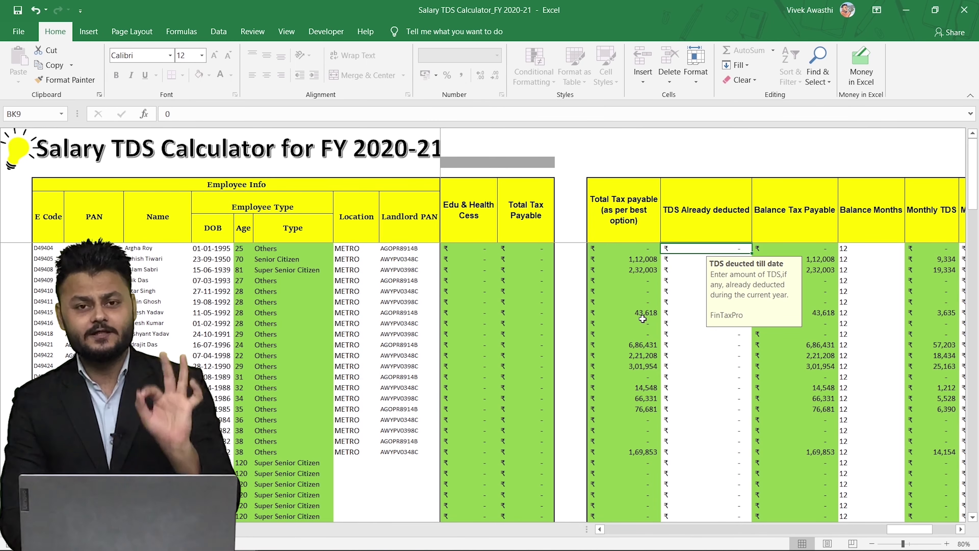
- Examine the TDS Already deducted column down the employee rows alongside the balance tax amounts
{"action": "key", "text": "Down"}
{"action": "key", "text": "Down"}
{"action": "key", "text": "Down"}
{"action": "key", "text": "Down"}
{"action": "key", "text": "Down"}
{"action": "key", "text": "Down"}
{"action": "key", "text": "Down"}
{"action": "key", "text": "Down"}
{"action": "key", "text": "Down"}
{"action": "key", "text": "Down"}
{"action": "key", "text": "Down"}
{"action": "key", "text": "Down"}
{"action": "key", "text": "Down"}
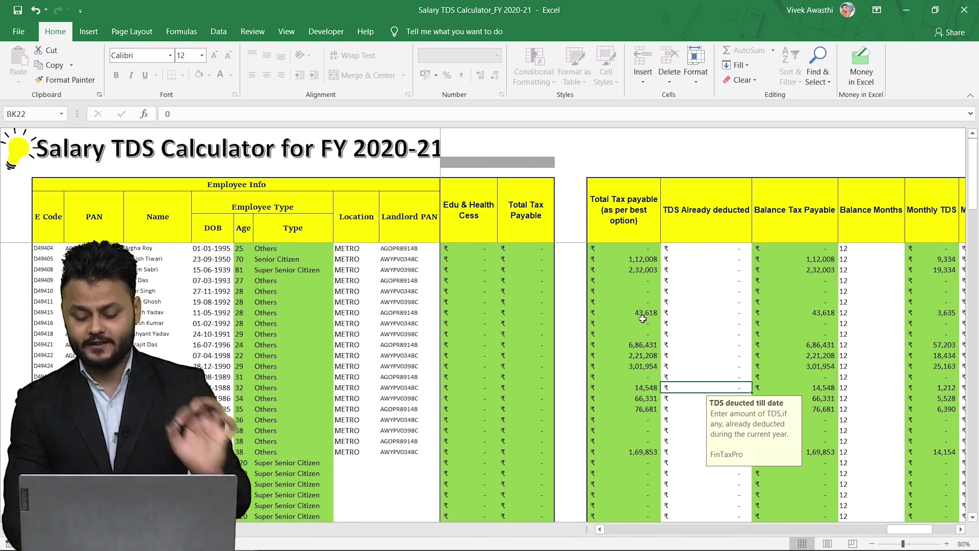
- Set Balance Months to 4 for the first employee
{"action": "scroll", "coordinate": [643, 319], "scroll_direction": "right", "scroll_amount": 3}
{"action": "left_click", "coordinate": [650, 247]}
{"action": "key", "text": "Right"}
{"action": "key", "text": "Left"}
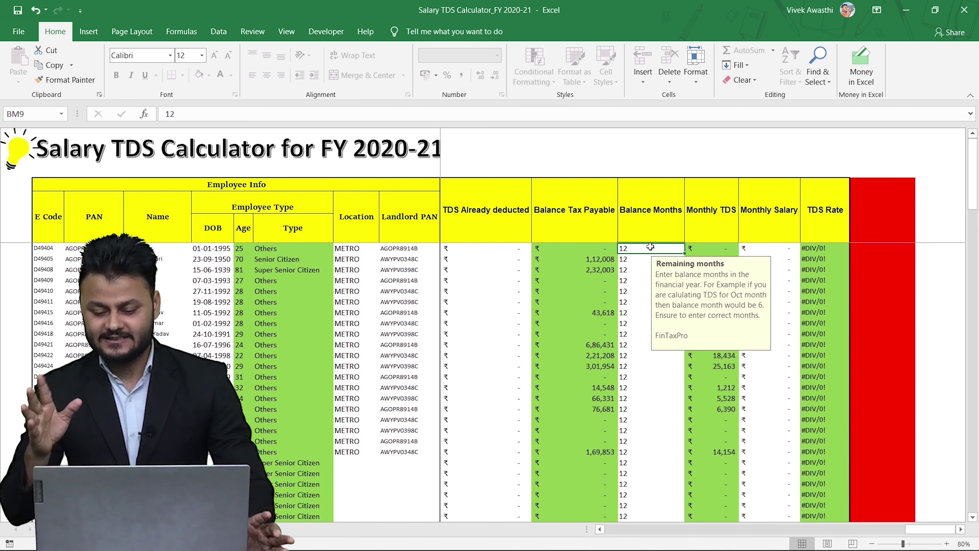
{"action": "type", "text": "4"}
{"action": "key", "text": "Return"}
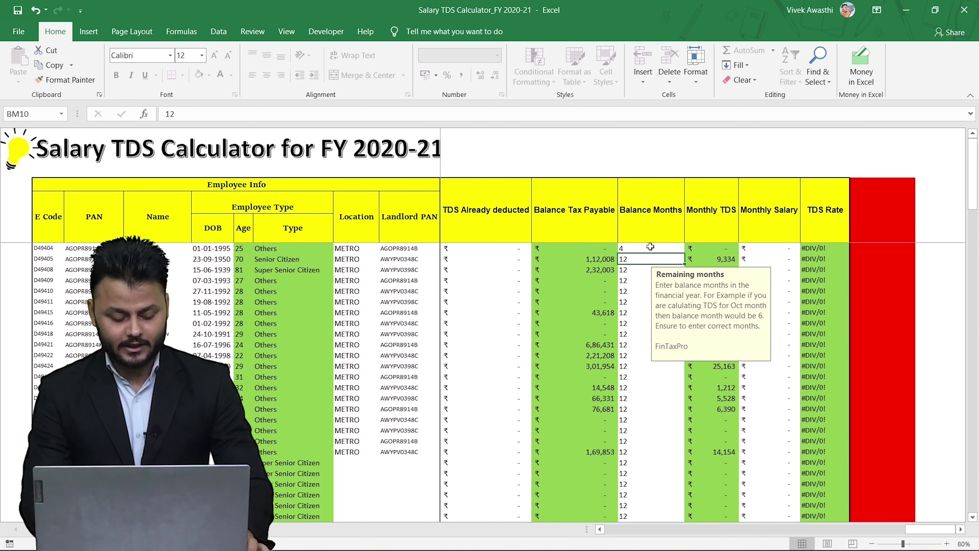
{"action": "key", "text": "Up"}
{"action": "key", "text": "Up"}
{"action": "key", "text": "Left"}
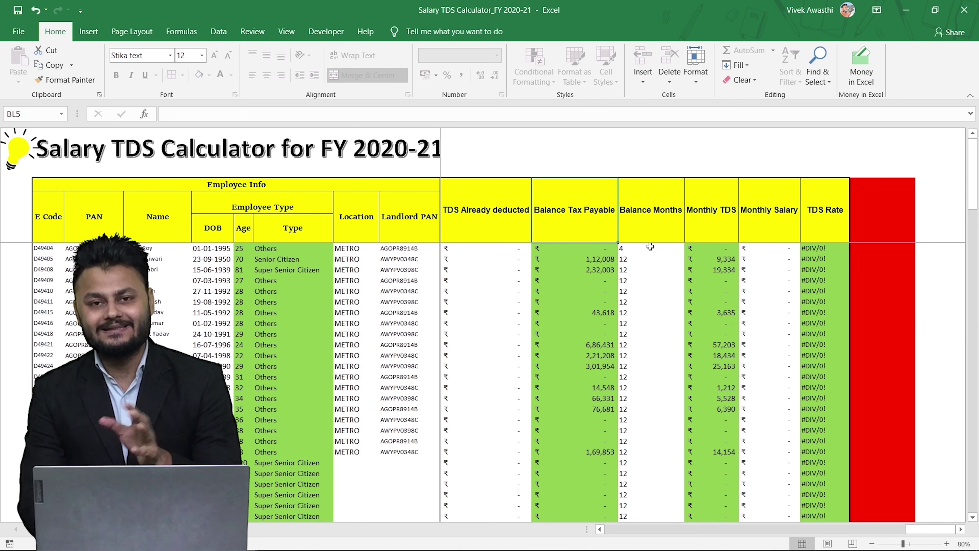
- Fill the first employee's Balance Months value of 4 down the column to the last employee's row
{"action": "left_click", "coordinate": [651, 247]}
{"action": "key", "text": "shift+Down"}
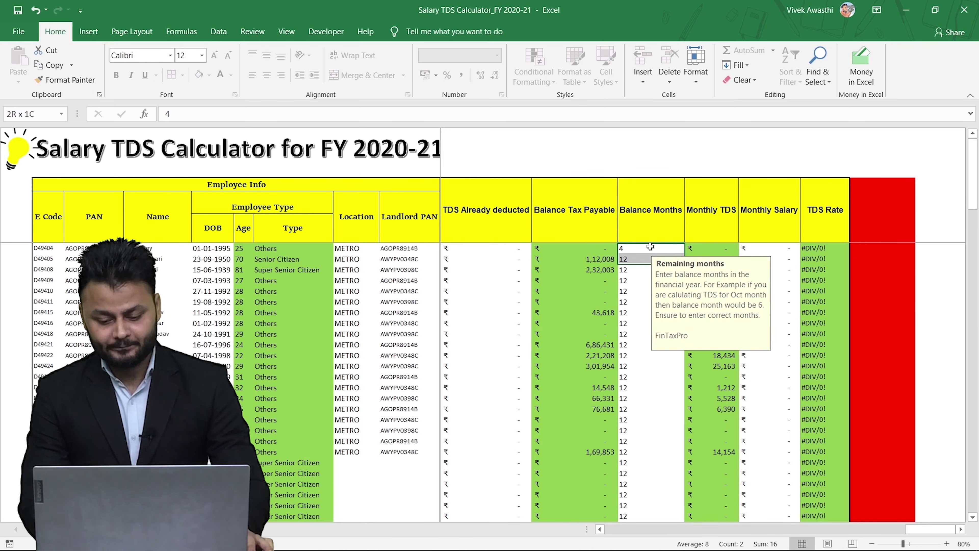
{"action": "key", "text": "shift+Down"}
{"action": "key", "text": "shift+Down"}
{"action": "key", "text": "shift+Down"}
{"action": "key", "text": "shift+Down"}
{"action": "key", "text": "shift+Down"}
{"action": "key", "text": "shift+Down"}
{"action": "key", "text": "shift+Down"}
{"action": "key", "text": "shift+Down"}
{"action": "key", "text": "shift+Down"}
{"action": "key", "text": "shift+Down"}
{"action": "key", "text": "shift+Down"}
{"action": "key", "text": "shift+Down"}
{"action": "key", "text": "shift+Down"}
{"action": "key", "text": "shift+Down"}
{"action": "key", "text": "shift+Down"}
{"action": "key", "text": "shift+Down"}
{"action": "key", "text": "shift+Down"}
{"action": "key", "text": "shift+Down"}
{"action": "key", "text": "ctrl+d"}
- Examine the Monthly TDS figures of the first employees and the input note on the first Monthly Salary cell
{"action": "key", "text": "Right"}
{"action": "key", "text": "Right"}
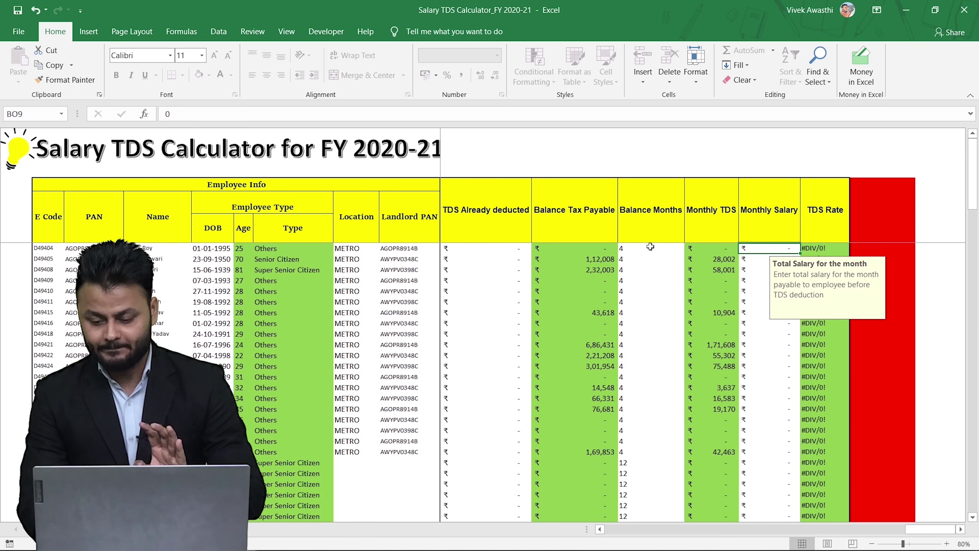
{"action": "key", "text": "Left"}
{"action": "key", "text": "Down"}
{"action": "key", "text": "Down"}
{"action": "key", "text": "Down"}
{"action": "key", "text": "Down"}
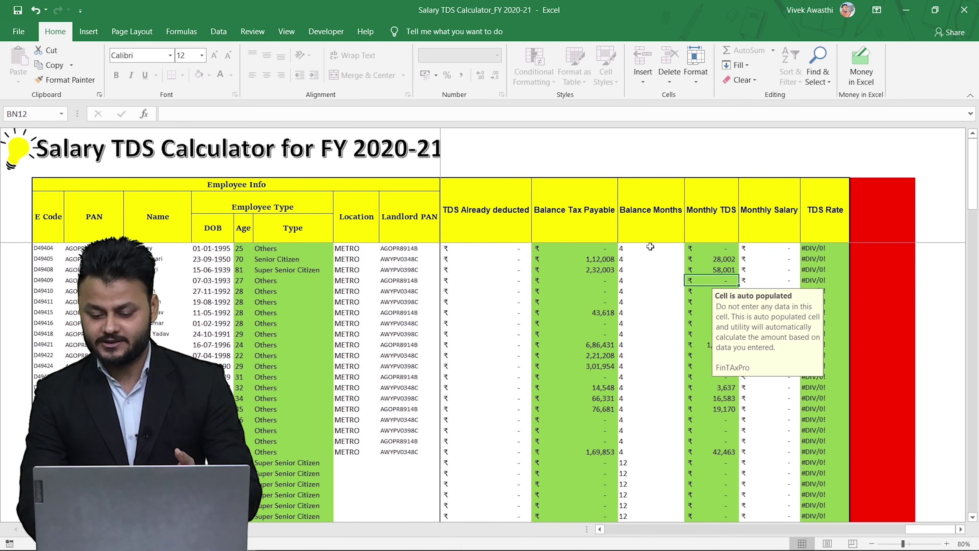
{"action": "key", "text": "Right"}
{"action": "key", "text": "Up"}
{"action": "key", "text": "Up"}
{"action": "key", "text": "Up"}
{"action": "key", "text": "Up"}
{"action": "key", "text": "Up"}
{"action": "key", "text": "Down"}
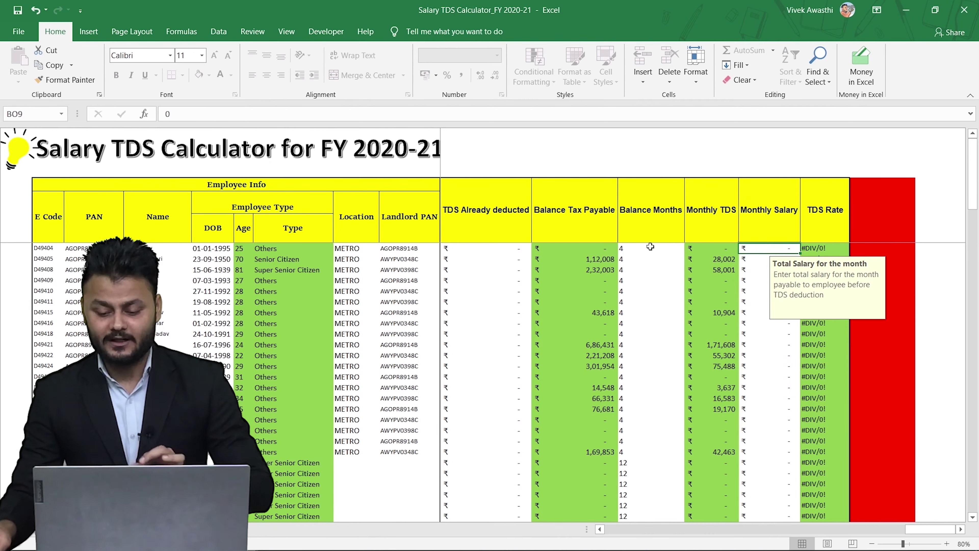
- Switch to the Salary Final workbook and clear the existing TDS Rate and TDS entries for all employees
{"action": "mouse_move", "coordinate": [232, 549]}
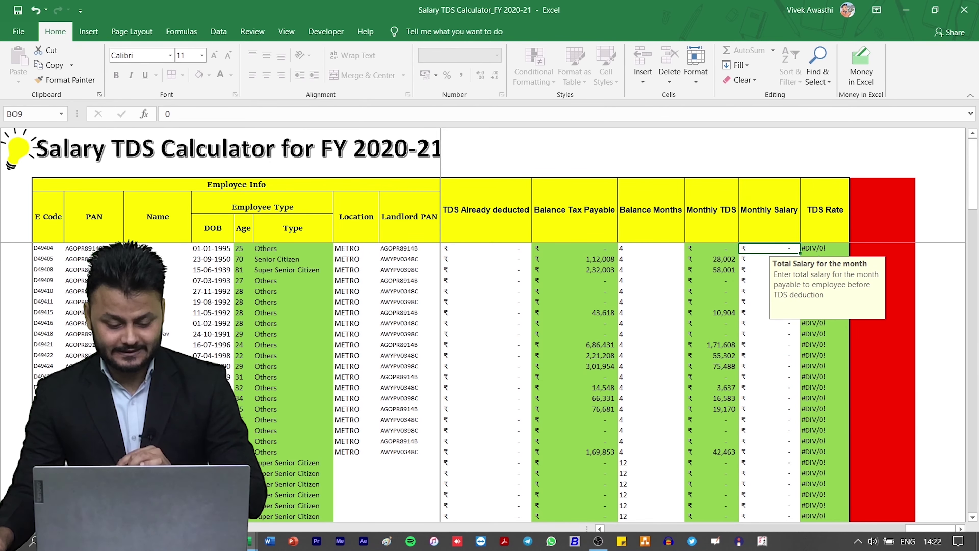
{"action": "left_click", "coordinate": [175, 480]}
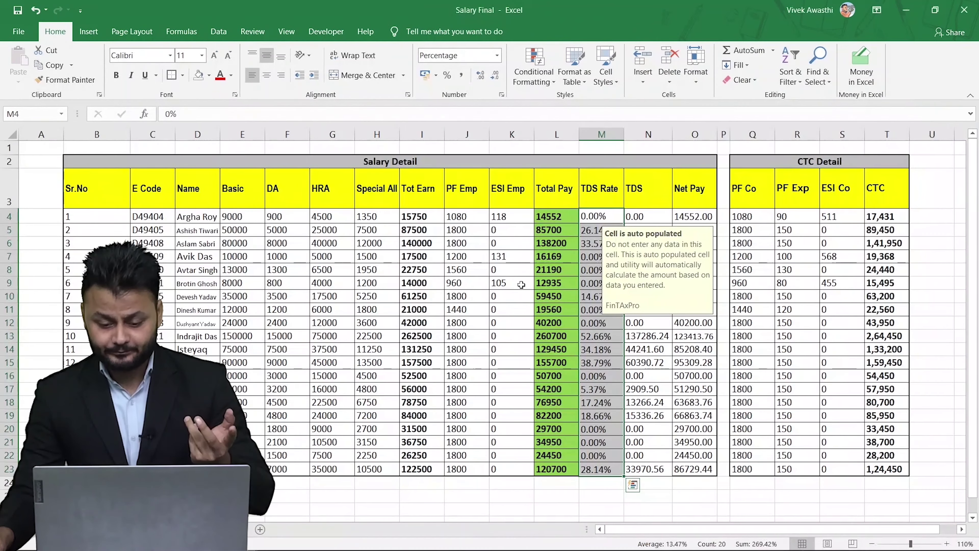
{"action": "left_click", "coordinate": [554, 217]}
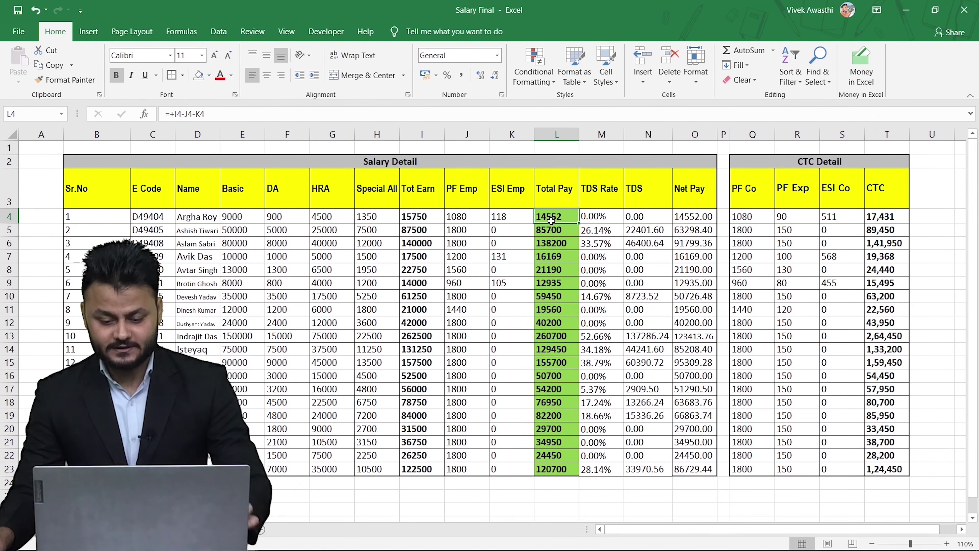
{"action": "left_click_drag", "start_coordinate": [593, 217], "coordinate": [636, 480]}
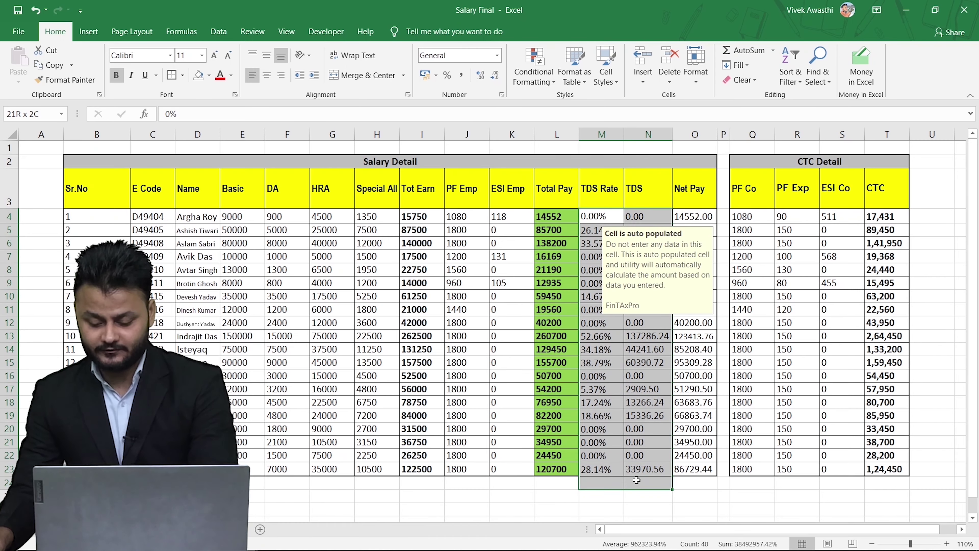
{"action": "key", "text": "Delete"}
- Copy Total Pay from L4 to L23 and paste it as values into the calculator's Monthly Salary column, starting at BO9
{"action": "left_click", "coordinate": [557, 220]}
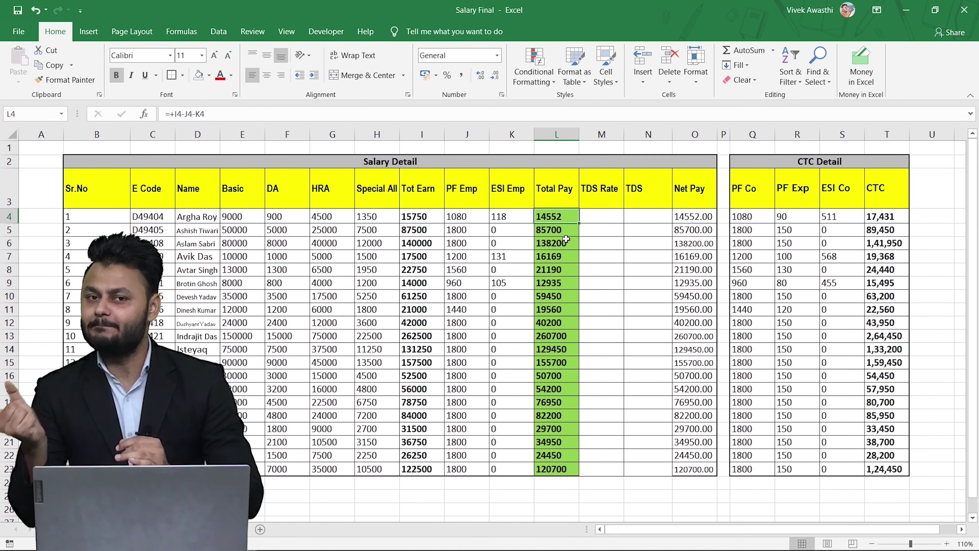
{"action": "key", "text": "Left"}
{"action": "key", "text": "Right"}
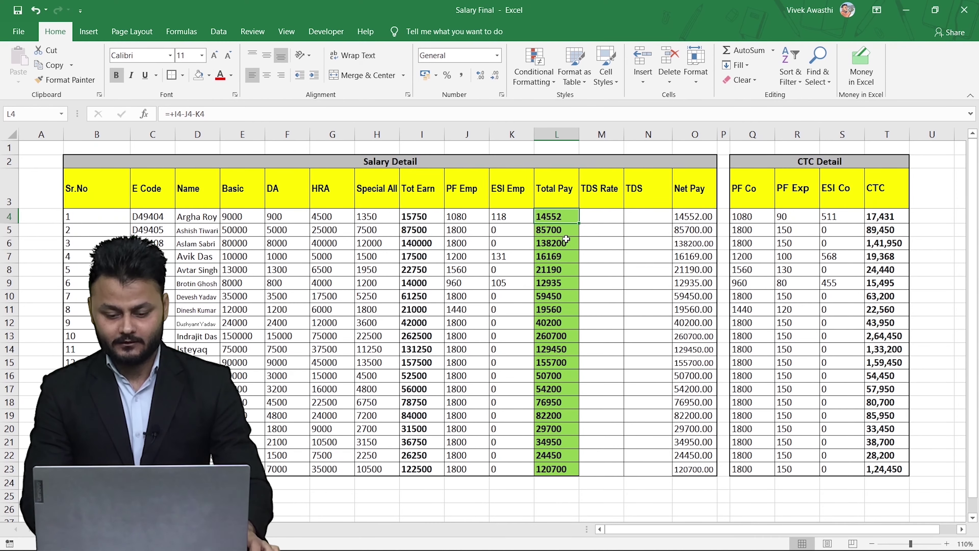
{"action": "key", "text": "ctrl+shift+Down"}
{"action": "key", "text": "ctrl+c"}
{"action": "key", "text": "alt+Tab"}
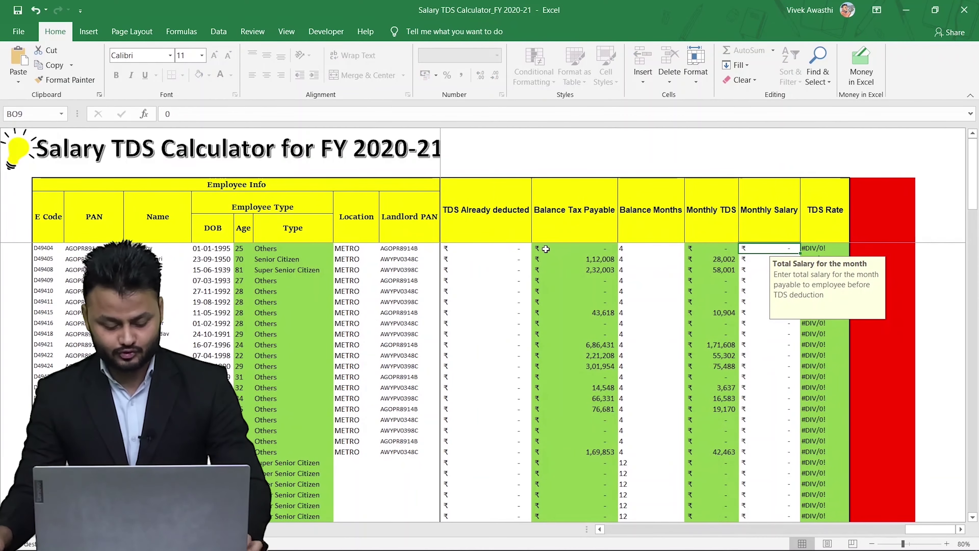
{"action": "key", "text": "ctrl+alt+v"}
{"action": "key", "text": "v"}
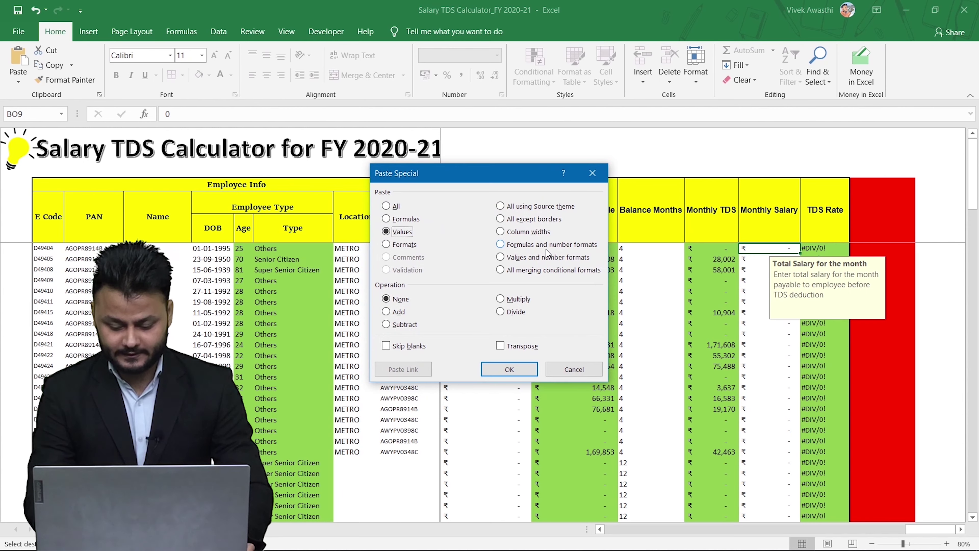
{"action": "key", "text": "Return"}
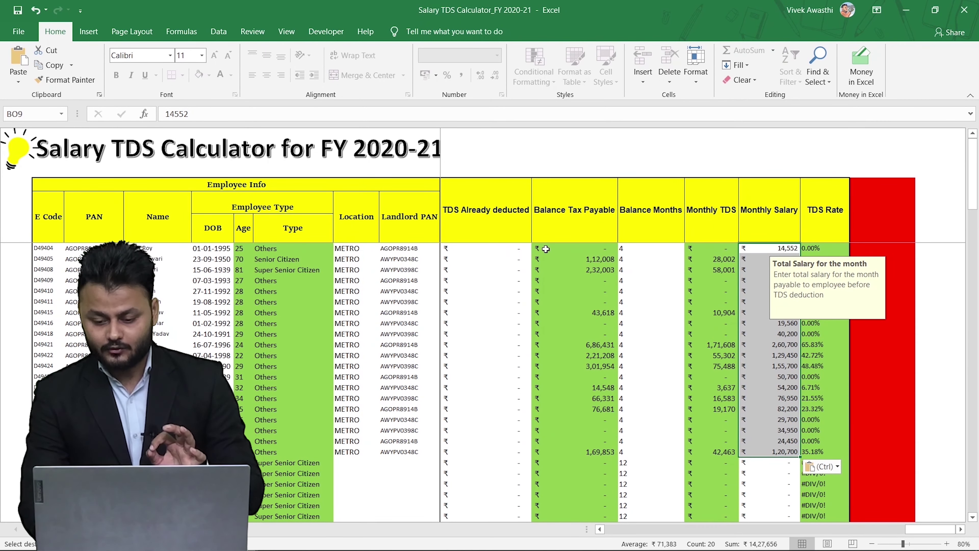
- Copy the calculator's TDS Rate cells for all employees into Salary Final's TDS Rate column from M4, as values with source formatting
{"action": "key", "text": "Right"}
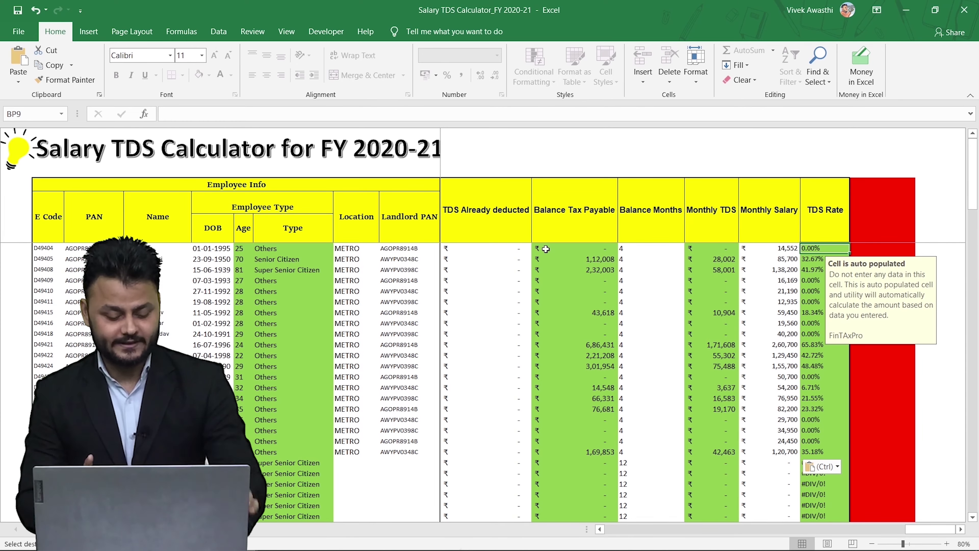
{"action": "key", "text": "ctrl+Tab"}
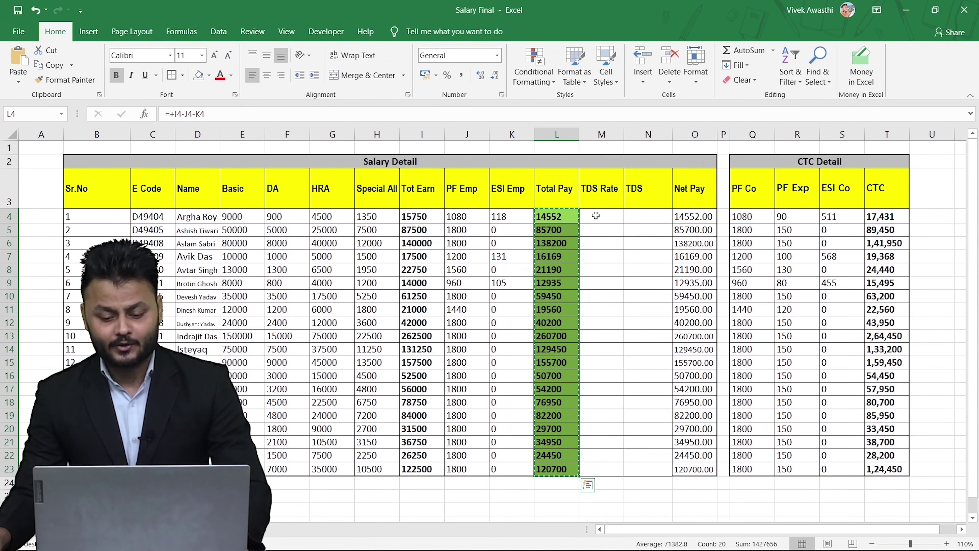
{"action": "key", "text": "ctrl+Tab"}
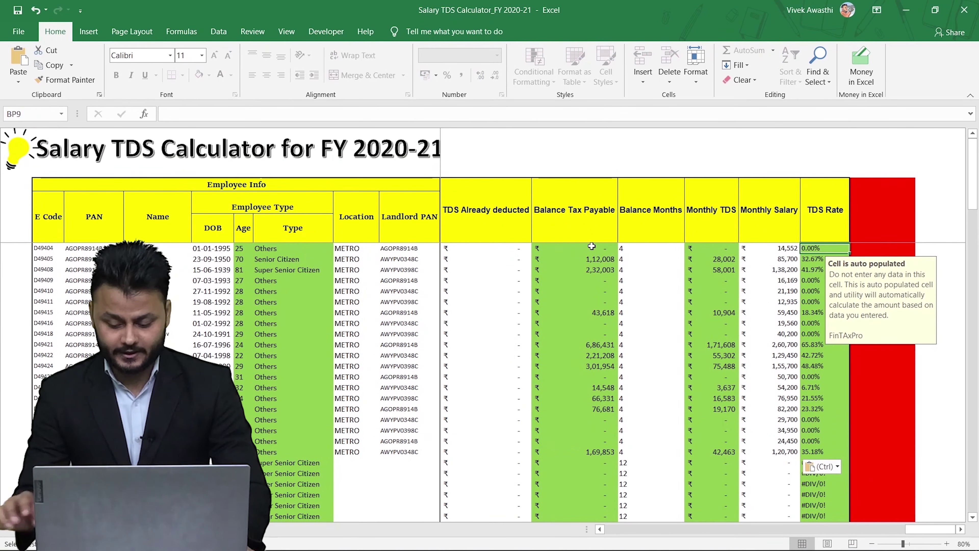
{"action": "key", "text": "Left"}
{"action": "key", "text": "Right"}
{"action": "key", "text": "shift+Down"}
{"action": "key", "text": "shift+Down"}
{"action": "key", "text": "shift+Down"}
{"action": "key", "text": "shift+Down"}
{"action": "key", "text": "shift+Down"}
{"action": "key", "text": "shift+Down"}
{"action": "key", "text": "shift+Down"}
{"action": "key", "text": "shift+Down"}
{"action": "key", "text": "shift+Down"}
{"action": "key", "text": "shift+Down"}
{"action": "key", "text": "shift+Down"}
{"action": "key", "text": "shift+Down"}
{"action": "key", "text": "shift+Down"}
{"action": "key", "text": "shift+Down"}
{"action": "key", "text": "shift+Down"}
{"action": "key", "text": "shift+Down"}
{"action": "key", "text": "shift+Down"}
{"action": "key", "text": "shift+Down"}
{"action": "key", "text": "shift+Down"}
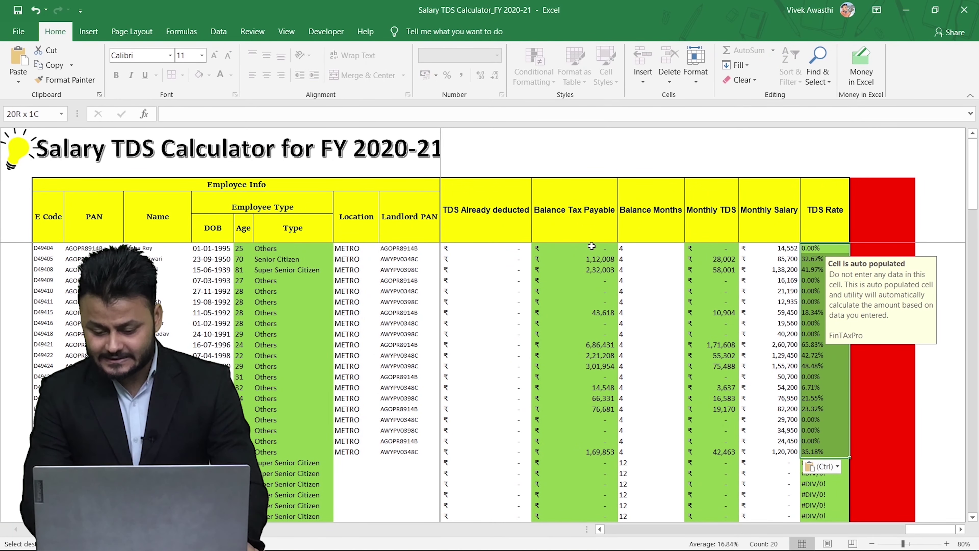
{"action": "key", "text": "ctrl+c"}
{"action": "key", "text": "ctrl+Tab"}
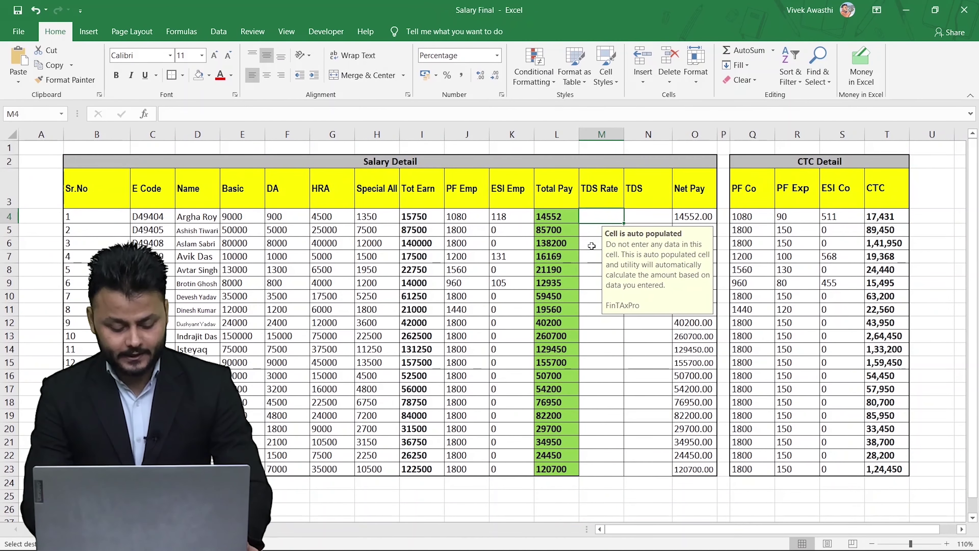
{"action": "key", "text": "ctrl+v"}
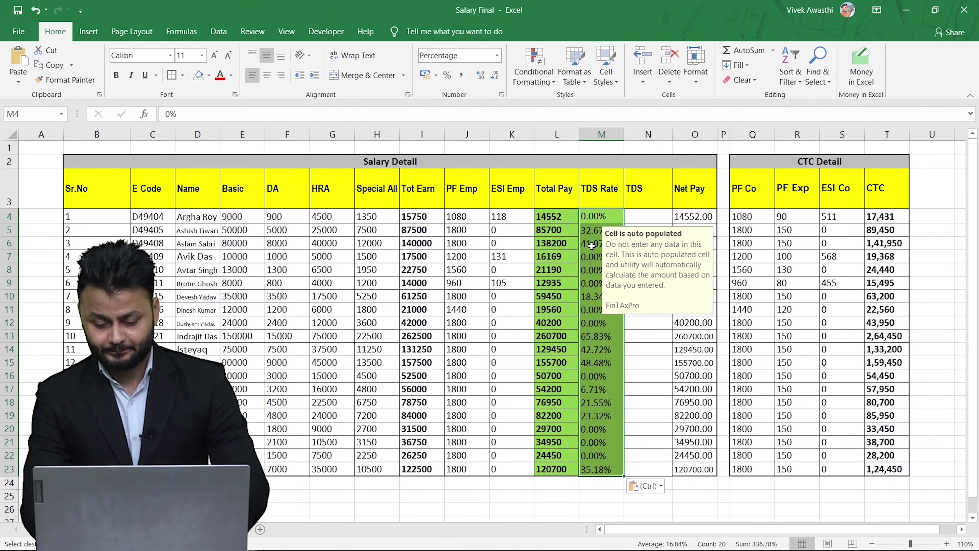
{"action": "left_click", "coordinate": [661, 486]}
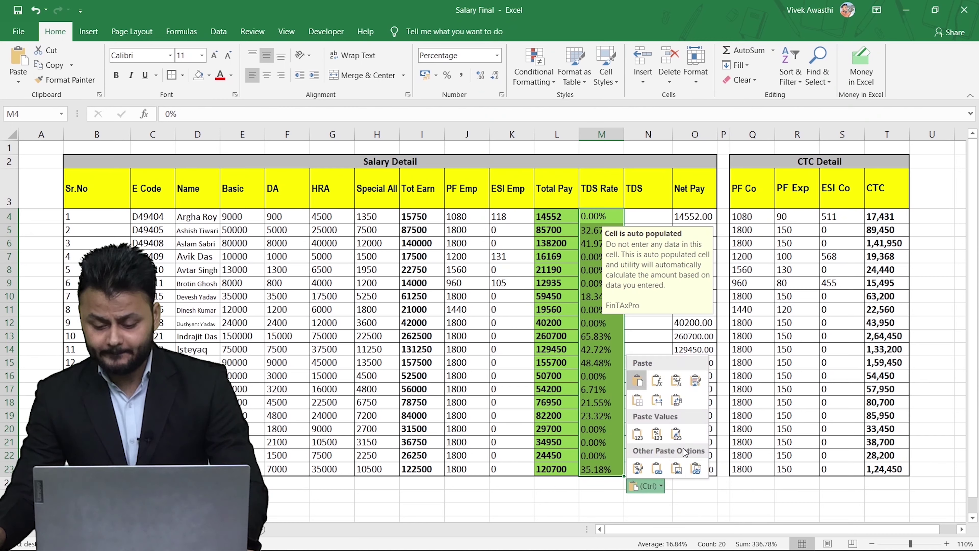
{"action": "left_click", "coordinate": [677, 433]}
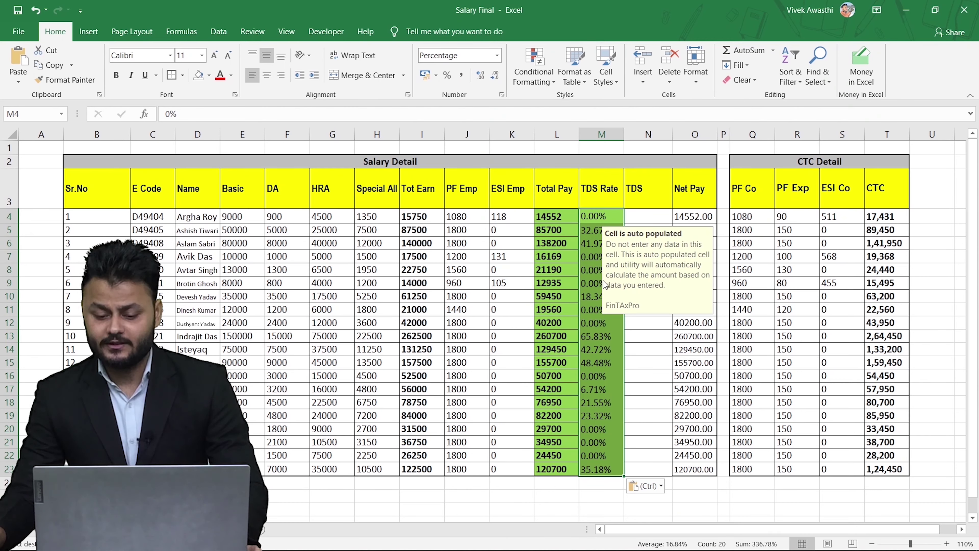
- Examine the pasted TDS Rate against Total Pay and the empty TDS cells in rows 5 and 6
{"action": "key", "text": "Down"}
{"action": "key", "text": "Down"}
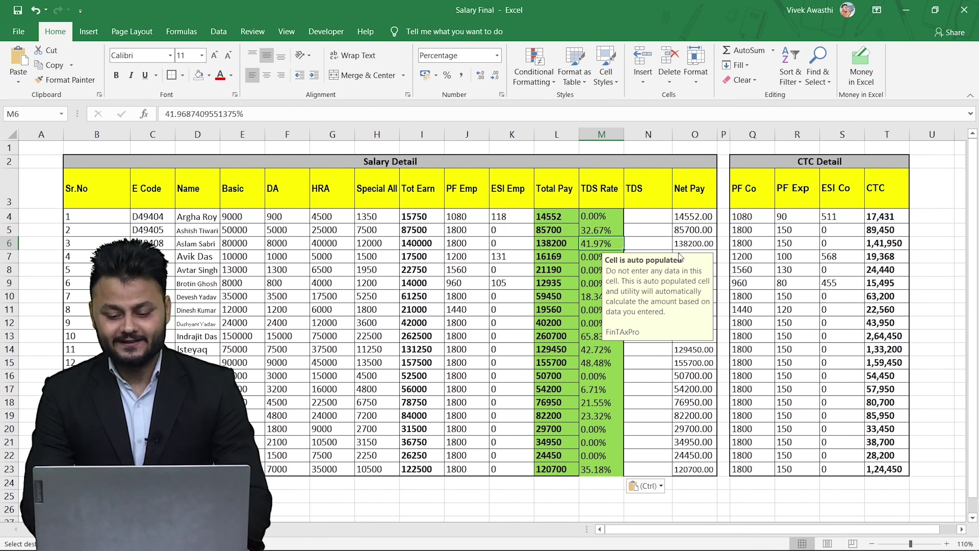
{"action": "key", "text": "Right"}
{"action": "key", "text": "Right"}
{"action": "key", "text": "Left"}
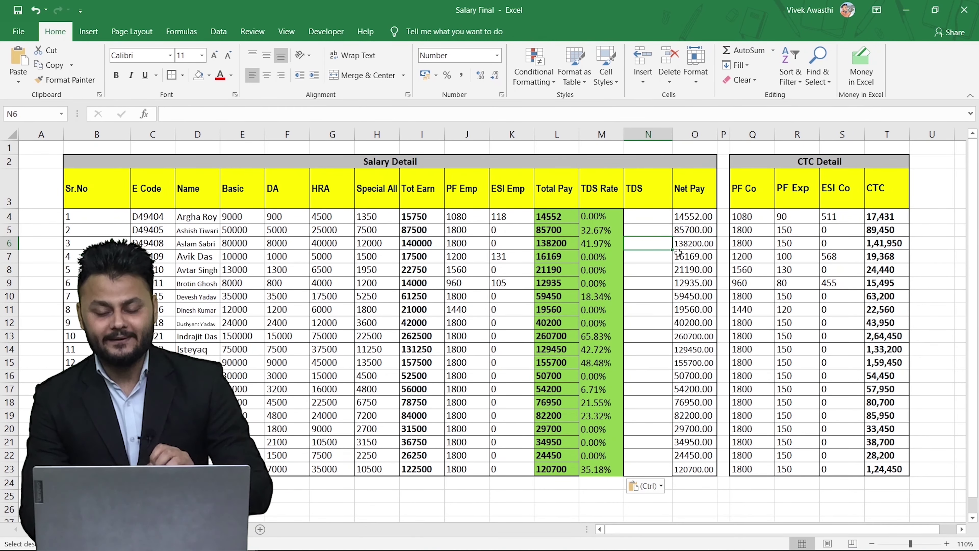
{"action": "key", "text": "Left"}
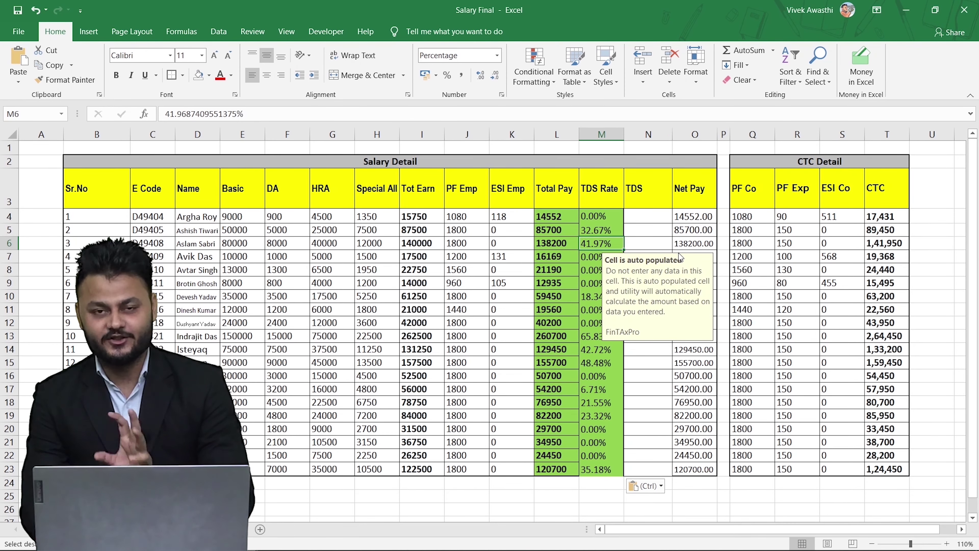
{"action": "key", "text": "Up"}
{"action": "key", "text": "Right"}
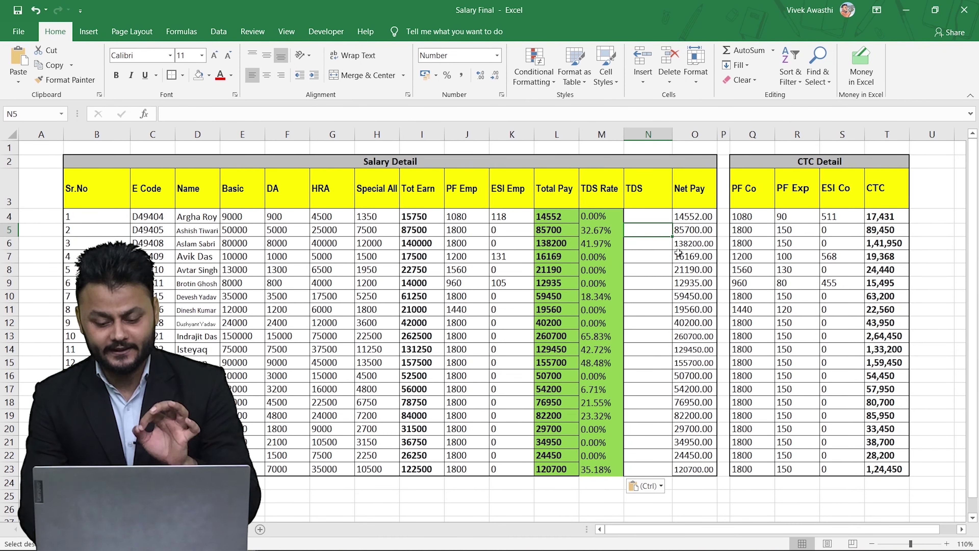
{"action": "key", "text": "Left"}
{"action": "key", "text": "Left"}
{"action": "key", "text": "Down"}
{"action": "key", "text": "Right"}
{"action": "key", "text": "Right"}
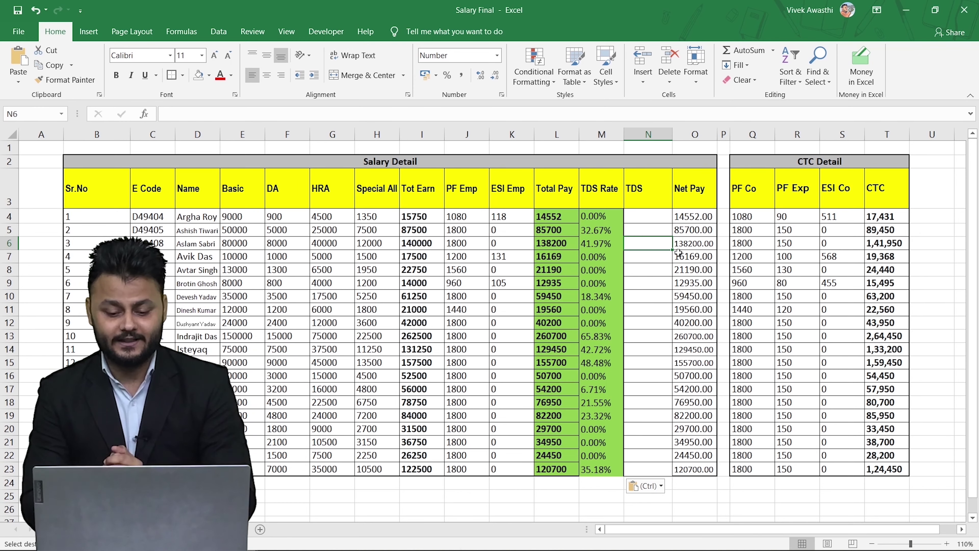
- Enter the formula =+L4*M4 in N4 to calculate the first employee's TDS from Total Pay and TDS Rate
{"action": "key", "text": "Up"}
{"action": "key", "text": "Up"}
{"action": "key", "text": "Up"}
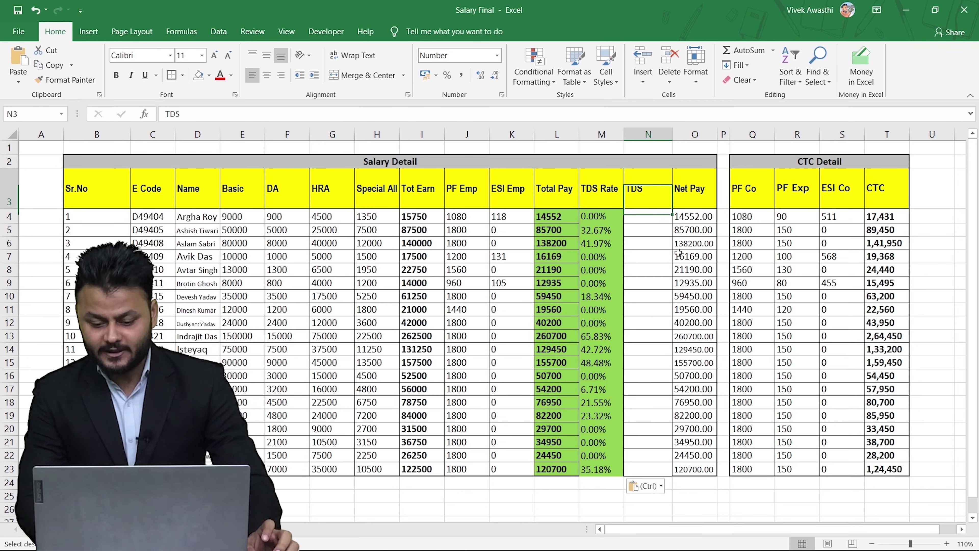
{"action": "key", "text": "Down"}
{"action": "type", "text": "+"}
{"action": "key", "text": "Left"}
{"action": "key", "text": "Left"}
{"action": "type", "text": "*"}
{"action": "key", "text": "Left"}
{"action": "key", "text": "Return"}
- Fill the TDS formula from N4 down to N23 for the remaining employees
{"action": "key", "text": "Up"}
{"action": "key", "text": "shift+Down"}
{"action": "key", "text": "shift+Down"}
{"action": "key", "text": "shift+Down"}
{"action": "key", "text": "shift+Down"}
{"action": "key", "text": "shift+Down"}
{"action": "key", "text": "shift+Down"}
{"action": "key", "text": "shift+Down"}
{"action": "key", "text": "shift+Down"}
{"action": "key", "text": "shift+Down"}
{"action": "key", "text": "shift+Down"}
{"action": "key", "text": "shift+Down"}
{"action": "key", "text": "shift+Down"}
{"action": "key", "text": "shift+Down"}
{"action": "key", "text": "shift+Down"}
{"action": "key", "text": "shift+Down"}
{"action": "key", "text": "shift+Down"}
{"action": "key", "text": "shift+Down"}
{"action": "key", "text": "shift+Down"}
{"action": "key", "text": "shift+Down"}
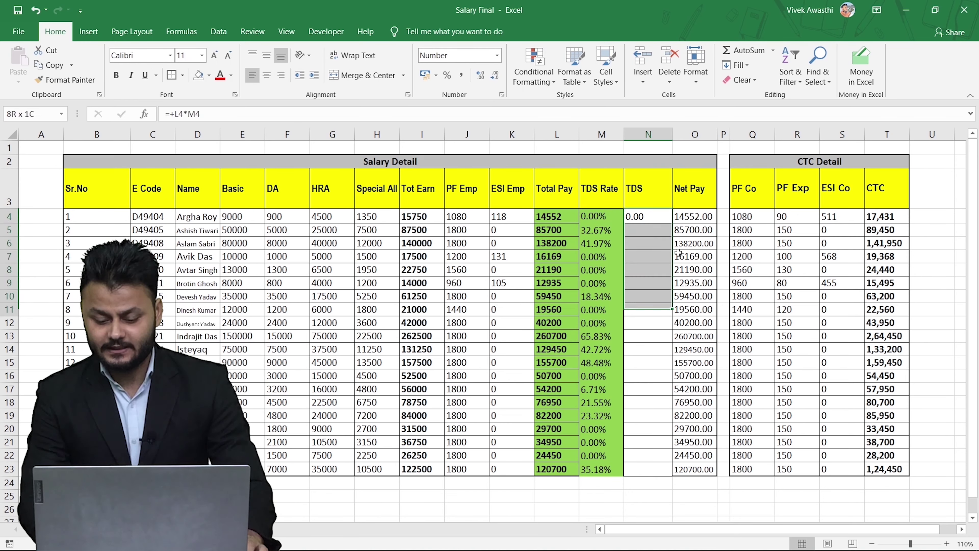
{"action": "key", "text": "ctrl+d"}
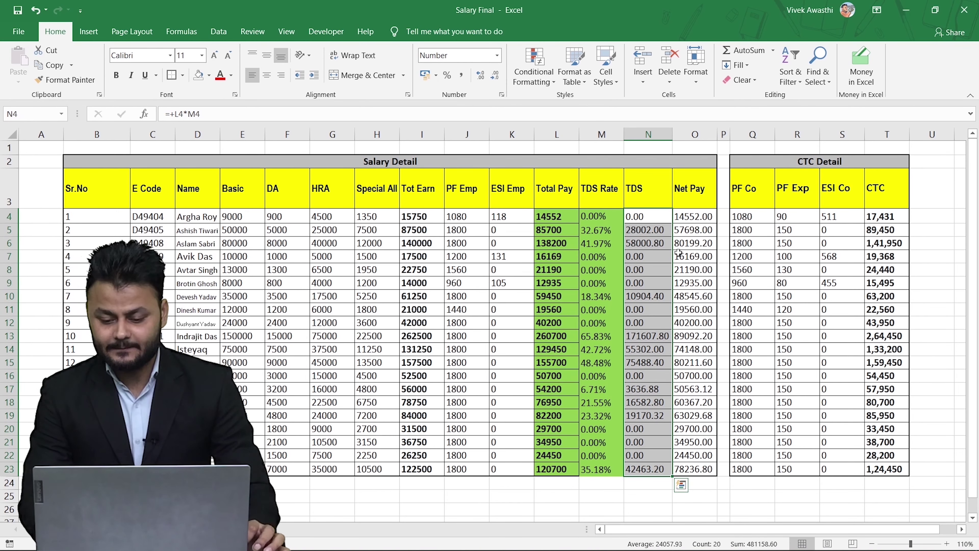
- Review the Net Pay amounts in column O for all employees, from row 4 down to row 23
{"action": "key", "text": "Up"}
{"action": "key", "text": "Right"}
{"action": "key", "text": "Down"}
{"action": "key", "text": "Down"}
{"action": "key", "text": "Down"}
{"action": "key", "text": "Down"}
{"action": "key", "text": "Down"}
{"action": "key", "text": "Down"}
{"action": "key", "text": "Down"}
{"action": "key", "text": "Down"}
{"action": "key", "text": "Down"}
{"action": "key", "text": "Down"}
{"action": "key", "text": "Down"}
{"action": "key", "text": "Down"}
{"action": "key", "text": "Down"}
{"action": "key", "text": "Down"}
{"action": "key", "text": "Down"}
{"action": "key", "text": "Down"}
{"action": "key", "text": "Down"}
{"action": "key", "text": "Down"}
{"action": "key", "text": "Down"}
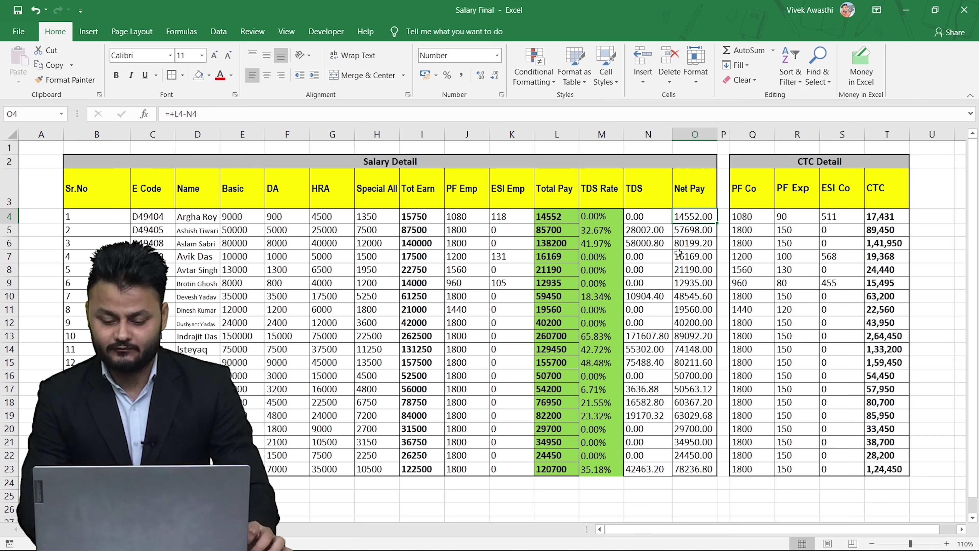
- Review the calculated TDS amounts in column N for the employees in the lower half of the table
{"action": "key", "text": "Left"}
{"action": "key", "text": "Up"}
{"action": "key", "text": "Up"}
{"action": "key", "text": "Up"}
{"action": "key", "text": "Up"}
{"action": "key", "text": "Up"}
{"action": "key", "text": "Up"}
{"action": "key", "text": "Up"}
{"action": "key", "text": "Up"}
{"action": "key", "text": "Up"}
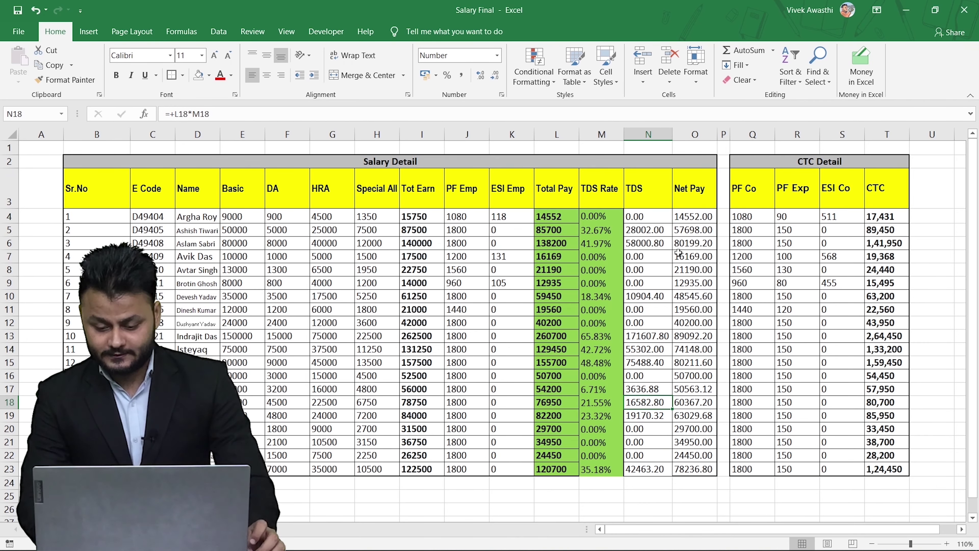
{"action": "key", "text": "Down"}
{"action": "key", "text": "Down"}
{"action": "key", "text": "Down"}
{"action": "key", "text": "Down"}
{"action": "key", "text": "Down"}
{"action": "key", "text": "Down"}
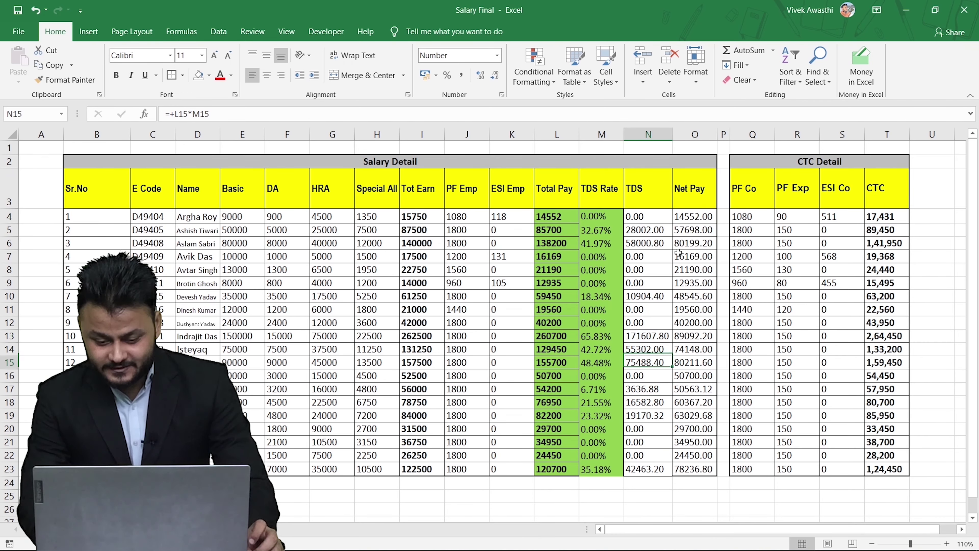
{"action": "key", "text": "Up"}
{"action": "key", "text": "Up"}
{"action": "key", "text": "Up"}
{"action": "key", "text": "Up"}
{"action": "key", "text": "Up"}
{"action": "key", "text": "Up"}
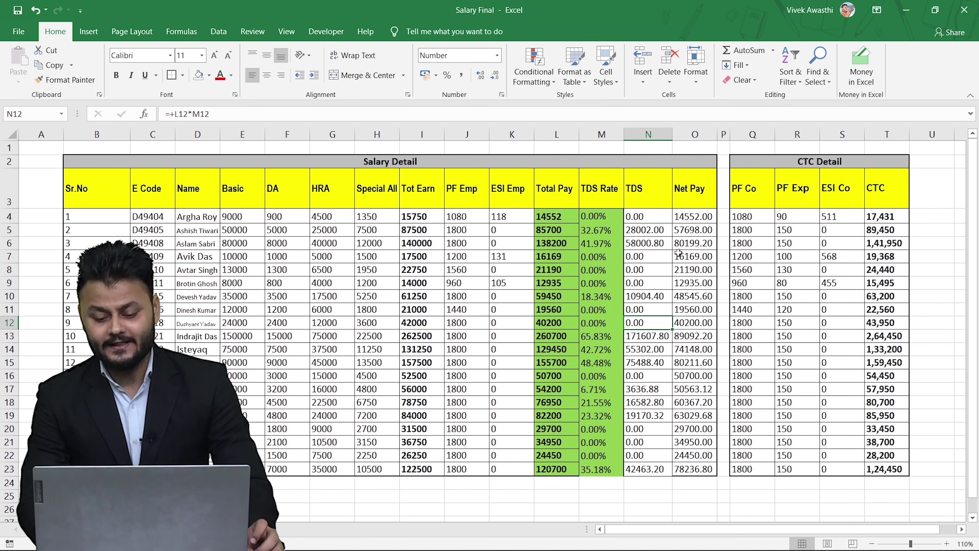
- Examine how Total Pay, TDS Rate, TDS and Net Pay relate for the employee in row 13
{"action": "key", "text": "Left"}
{"action": "key", "text": "Left"}
{"action": "key", "text": "Right"}
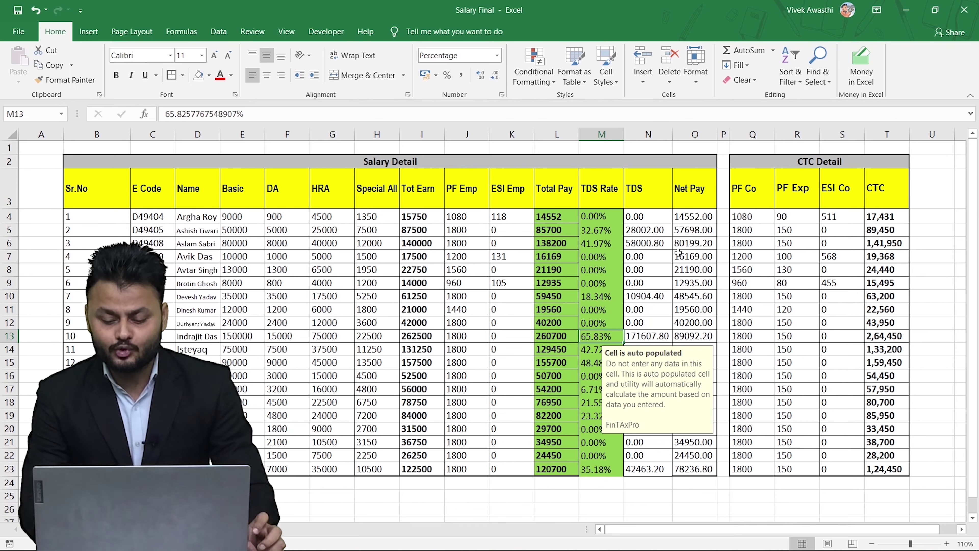
{"action": "key", "text": "Right"}
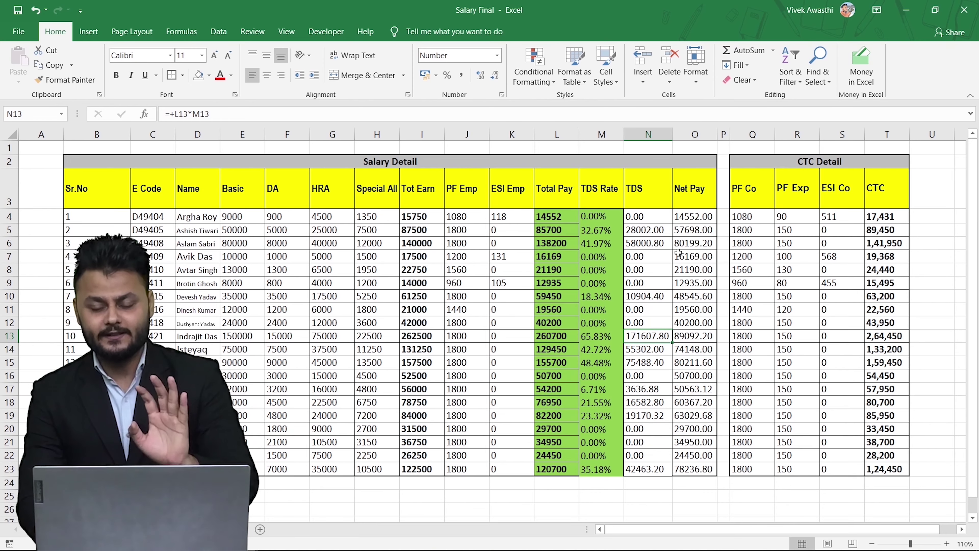
{"action": "key", "text": "Right"}
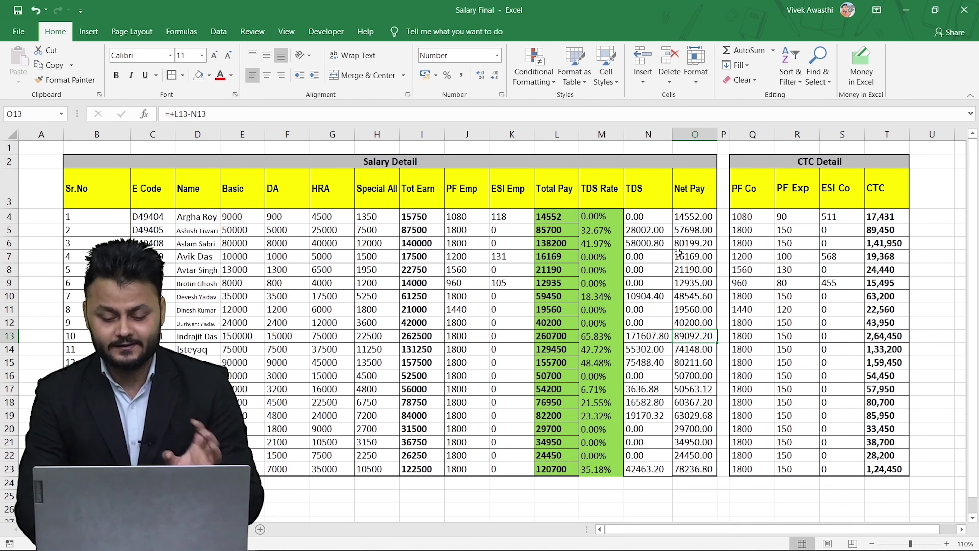
{"action": "key", "text": "Left"}
{"action": "key", "text": "Left"}
{"action": "key", "text": "Left"}
{"action": "key", "text": "Right"}
{"action": "key", "text": "Right"}
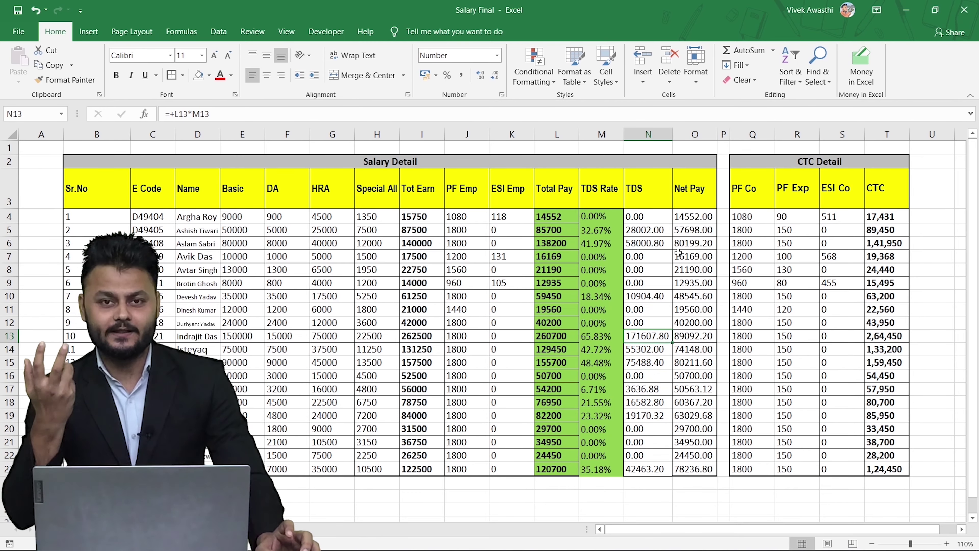
- Examine the TDS Rate cells from row 13 up to row 7 and the TDS column up to its header
{"action": "key", "text": "Left"}
{"action": "key", "text": "Up"}
{"action": "key", "text": "Up"}
{"action": "key", "text": "Up"}
{"action": "key", "text": "Up"}
{"action": "key", "text": "Up"}
{"action": "key", "text": "Up"}
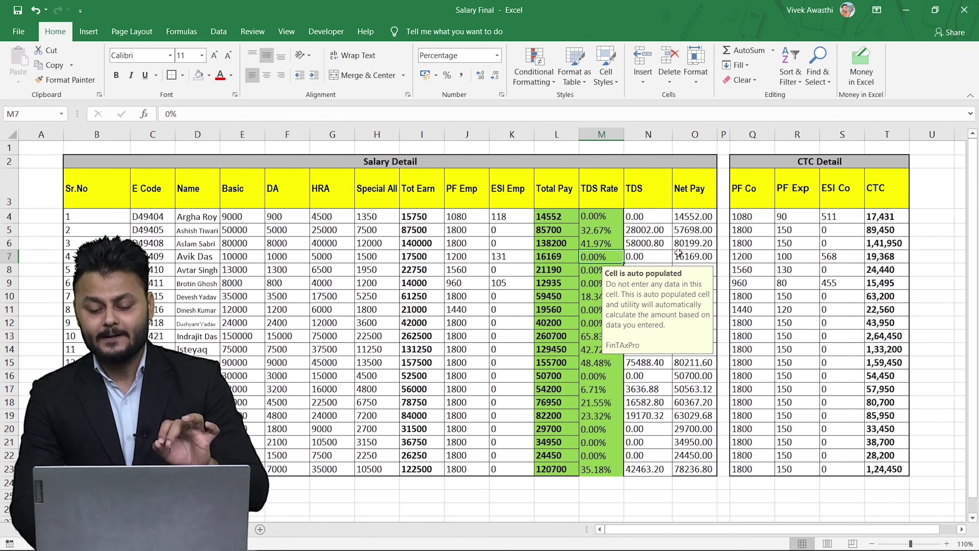
{"action": "key", "text": "Right"}
{"action": "key", "text": "Up"}
{"action": "key", "text": "Up"}
{"action": "key", "text": "Up"}
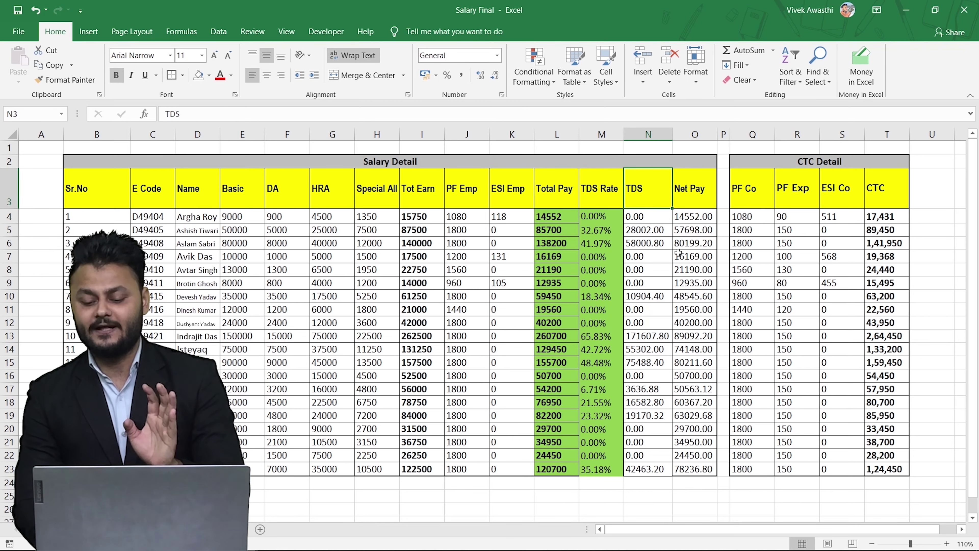
- Check the first employee's Net Pay formula in O4 against the TDS and TDS Rate cells in row 4
{"action": "key", "text": "Right"}
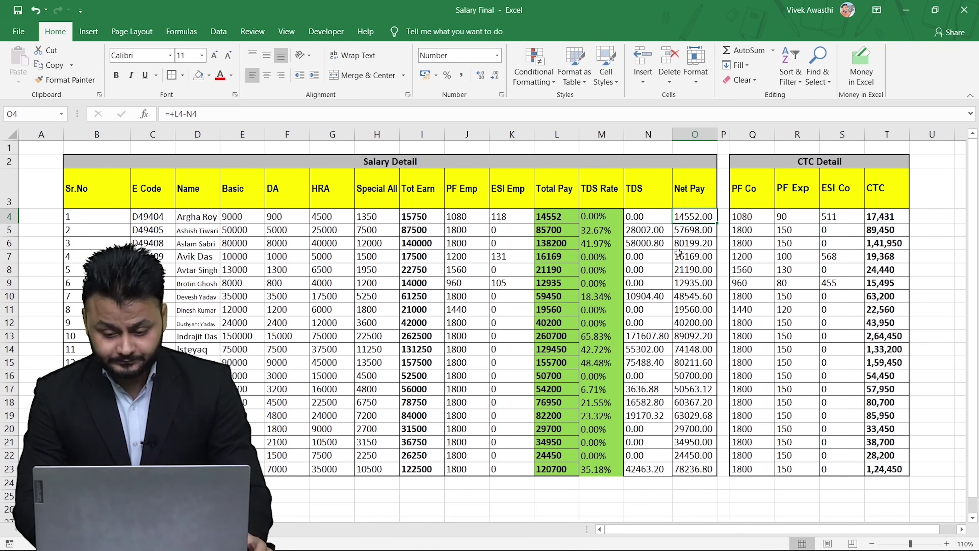
{"action": "key", "text": "Left"}
{"action": "key", "text": "ctrl+shift+Down"}
{"action": "key", "text": "Up"}
{"action": "key", "text": "Right"}
{"action": "key", "text": "Down"}
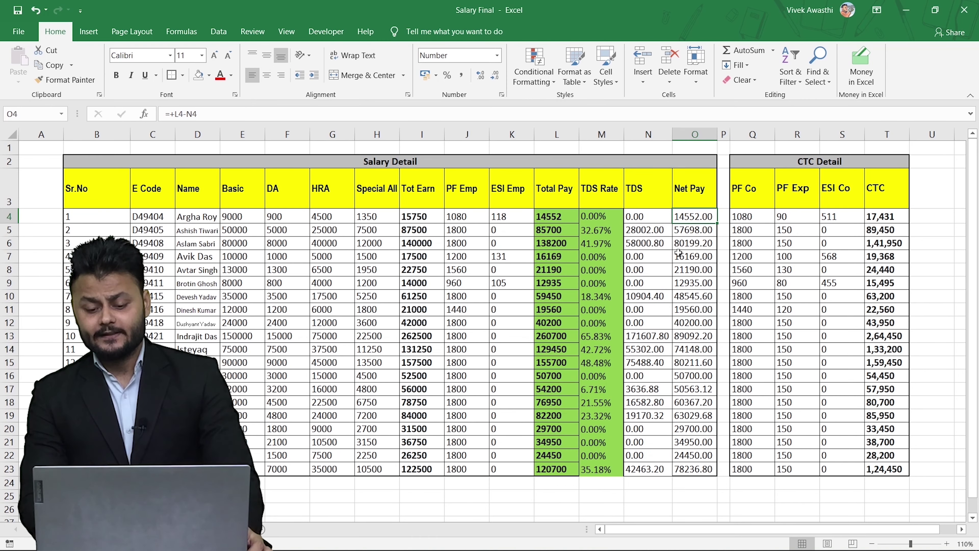
{"action": "key", "text": "Left"}
{"action": "key", "text": "Left"}
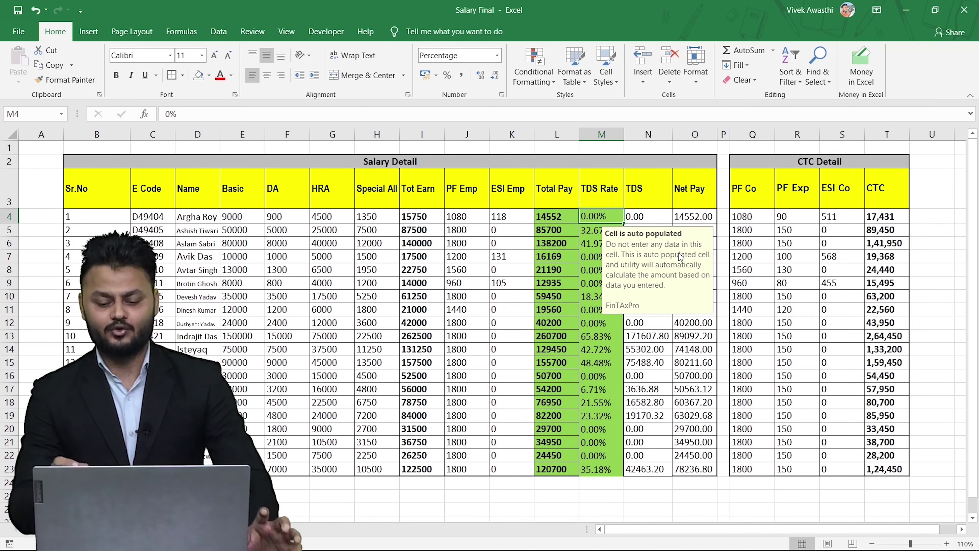
- Compare the TDS Rate in M5 with the TDS Rate column in the Salary TDS Calculator workbook and return to Salary Final
{"action": "key", "text": "Down"}
{"action": "key", "text": "alt+Tab"}
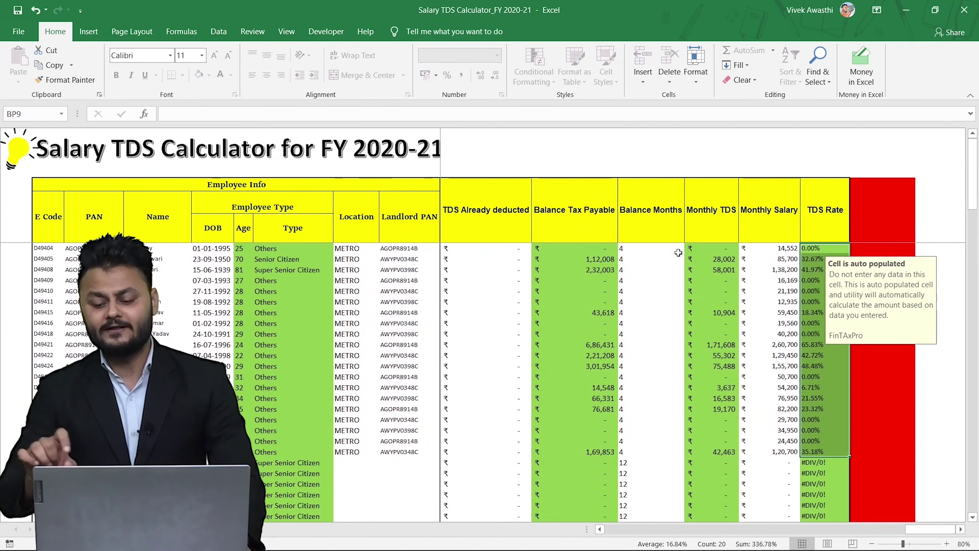
{"action": "key", "text": "alt+Tab"}
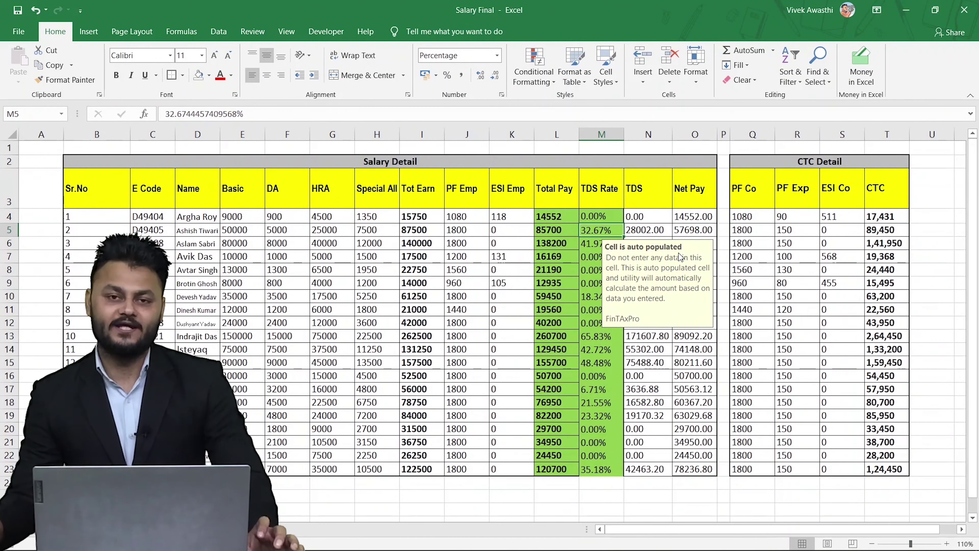